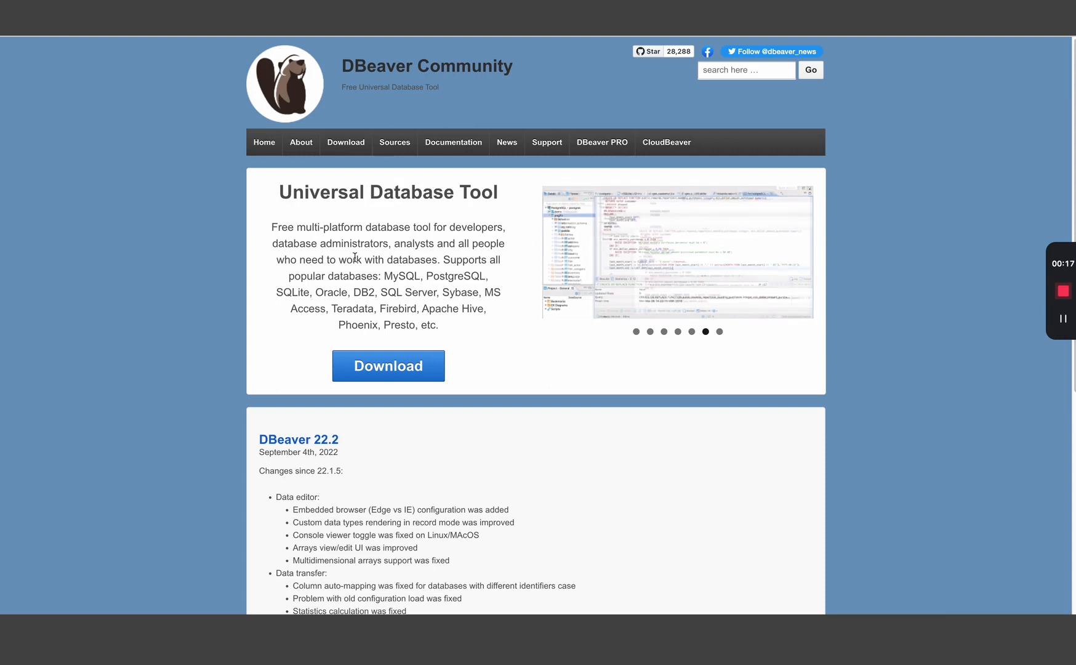
- Show the doubled nation-key query in a Snowsight worksheet with a taller editor, then move to the documentation tab
{"action": "left_click_drag", "start_coordinate": [408, 245], "coordinate": [401, 243]}
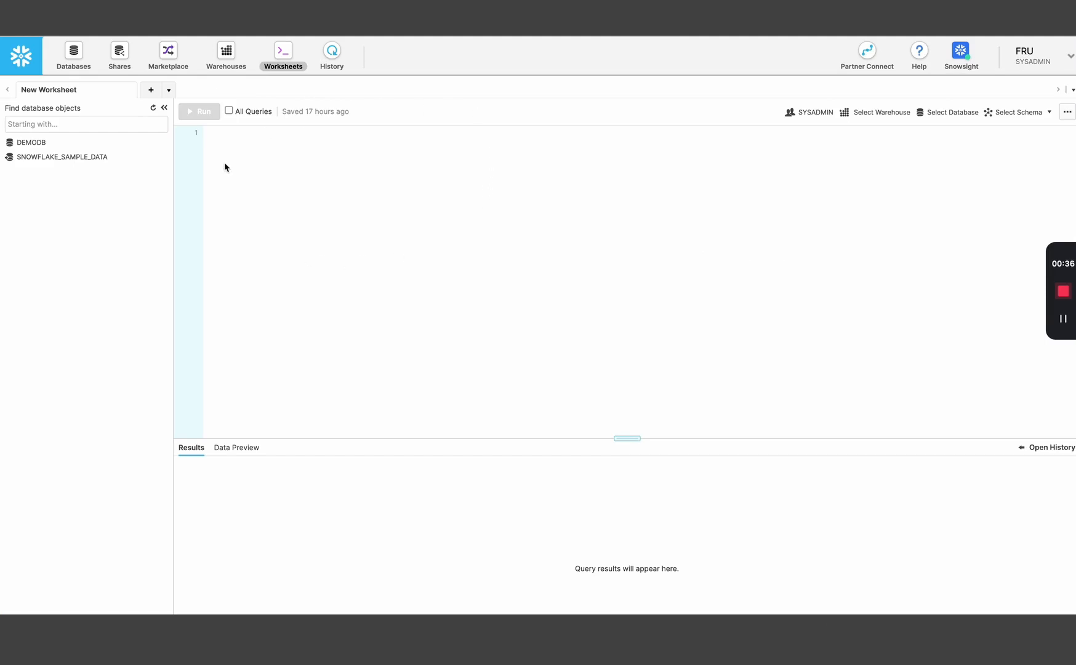
{"action": "left_click", "coordinate": [240, 12]}
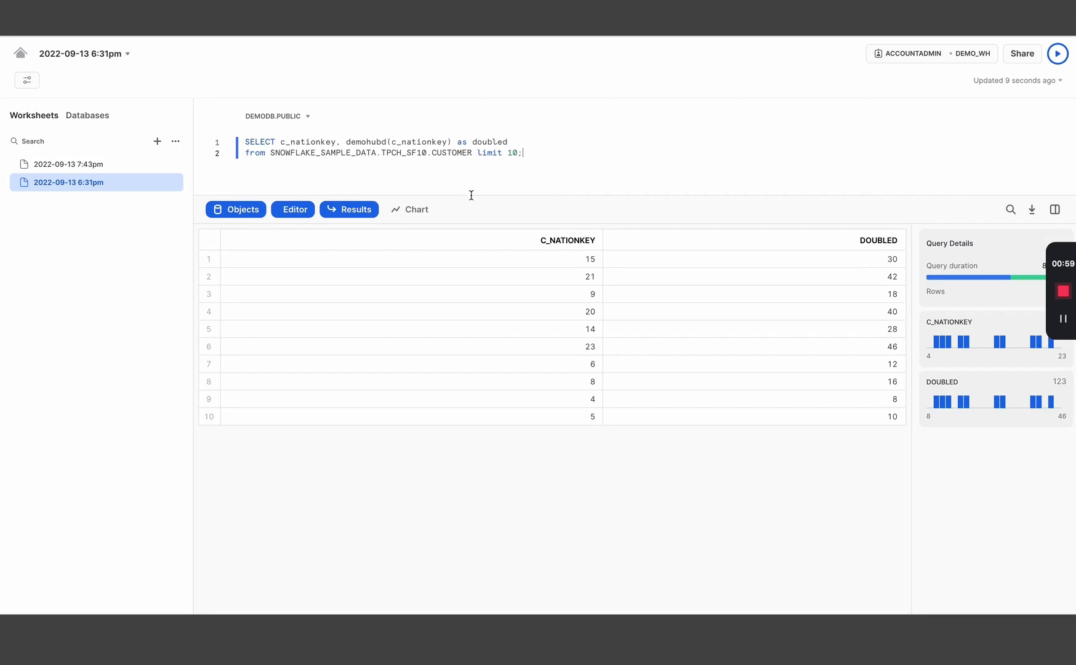
{"action": "left_click_drag", "start_coordinate": [471, 197], "coordinate": [471, 226]}
{"action": "mouse_move", "coordinate": [410, 102]}
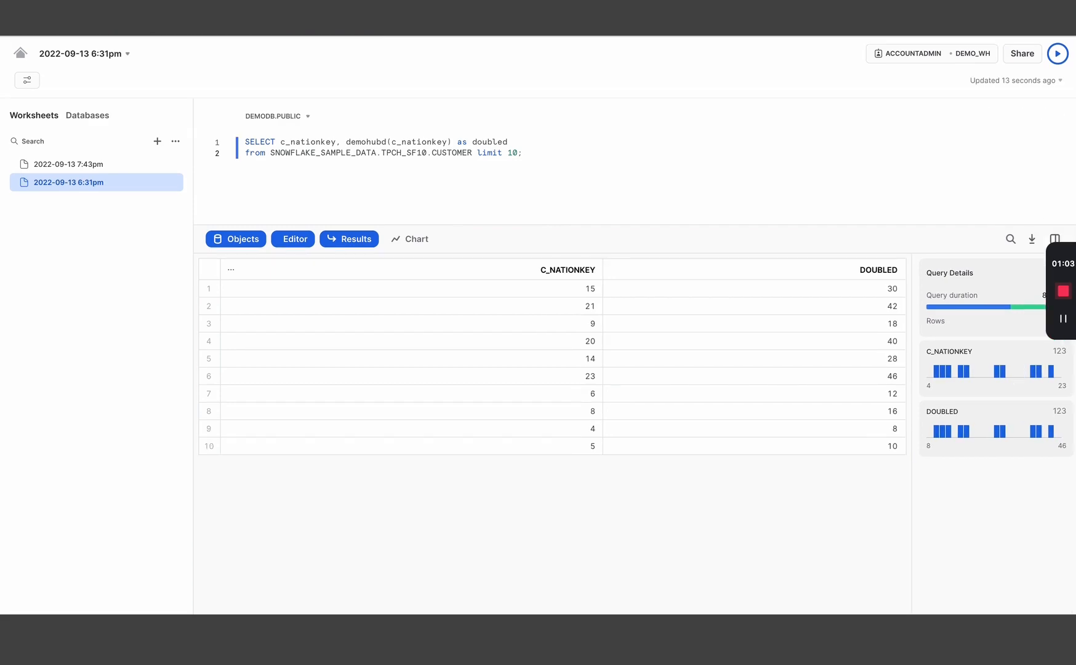
{"action": "key", "text": "ctrl+Tab"}
- Locate DBeaver in the All Partners table and highlight its description
{"action": "scroll", "coordinate": [639, 228], "scroll_direction": "up", "scroll_amount": 9}
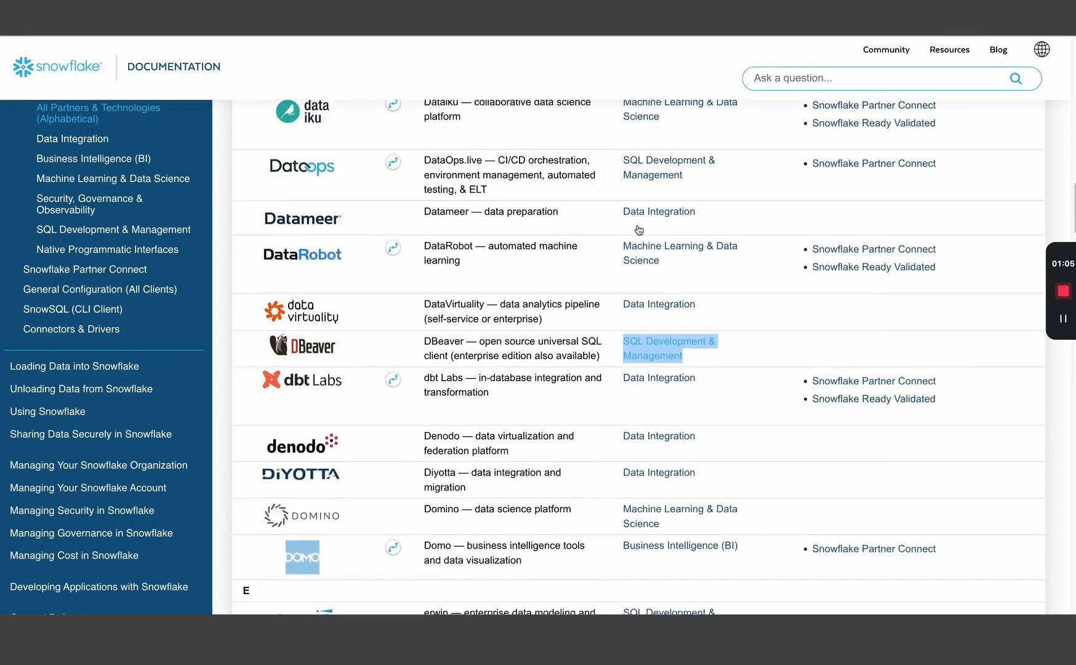
{"action": "scroll", "coordinate": [523, 165], "scroll_direction": "up", "scroll_amount": 4}
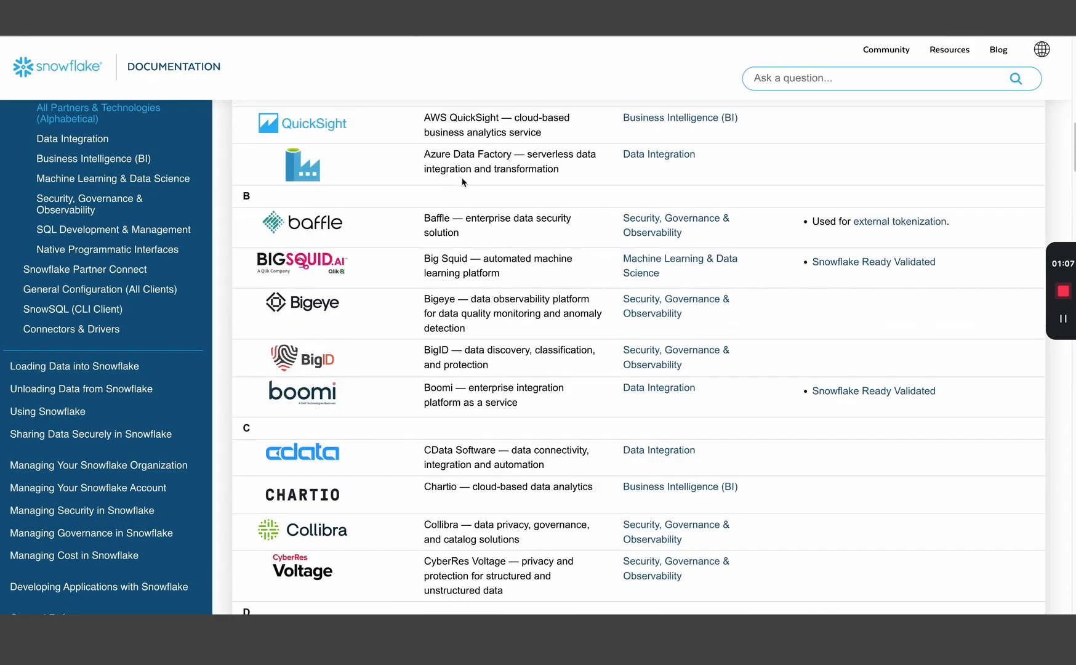
{"action": "scroll", "coordinate": [492, 228], "scroll_direction": "down", "scroll_amount": 5}
{"action": "scroll", "coordinate": [492, 228], "scroll_direction": "down", "scroll_amount": 12}
{"action": "scroll", "coordinate": [461, 197], "scroll_direction": "up", "scroll_amount": 1}
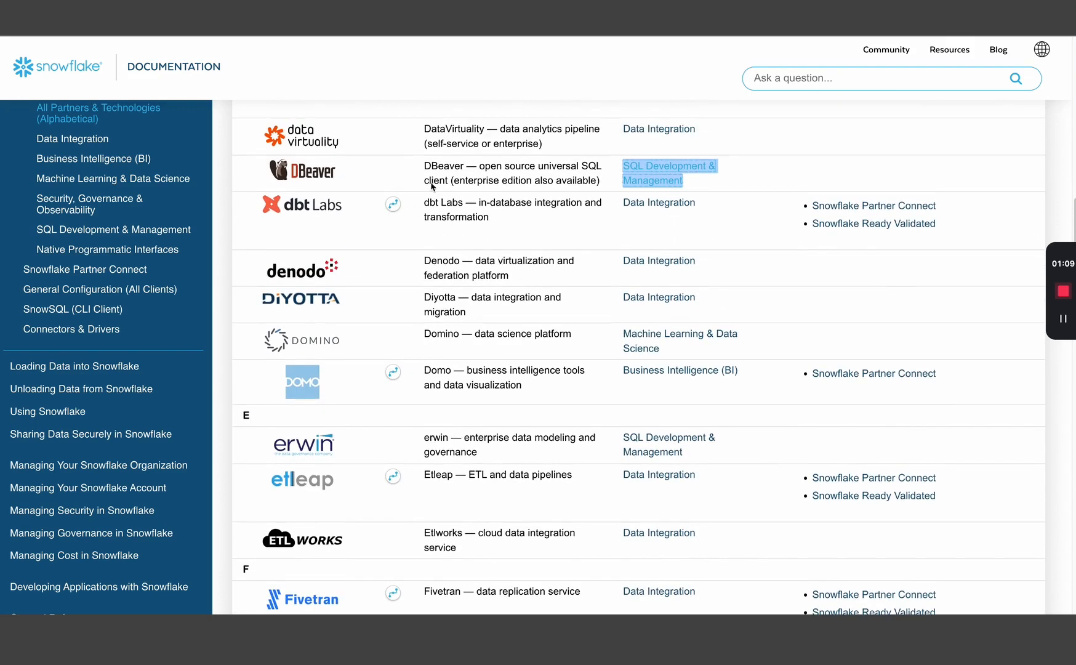
{"action": "left_click", "coordinate": [424, 166]}
{"action": "left_click_drag", "start_coordinate": [424, 167], "coordinate": [576, 166]}
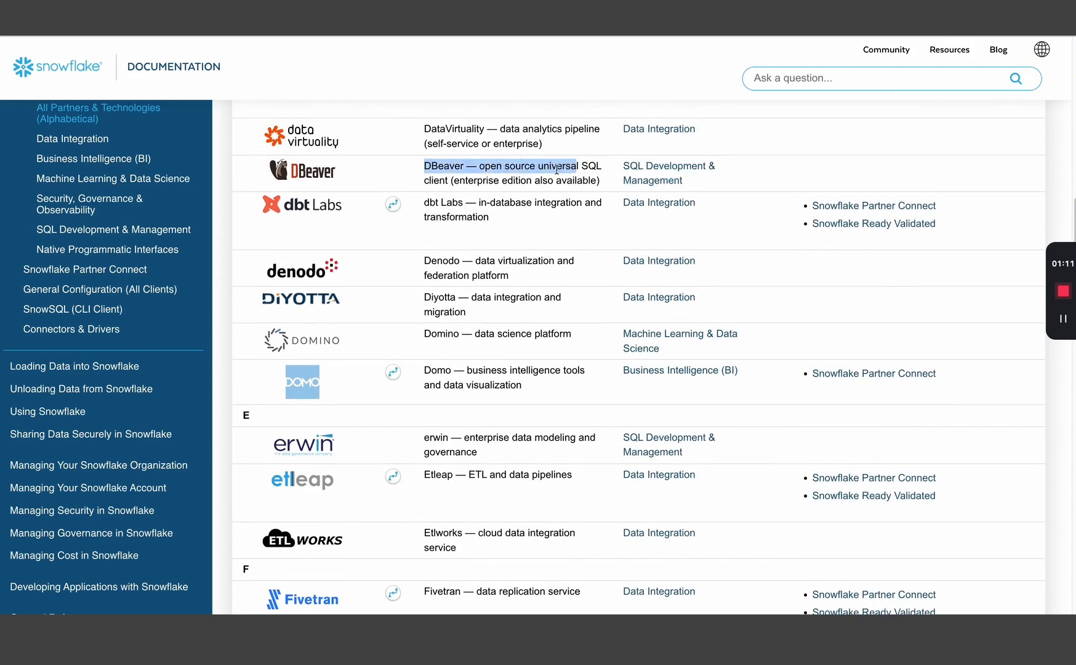
{"action": "left_click", "coordinate": [536, 171]}
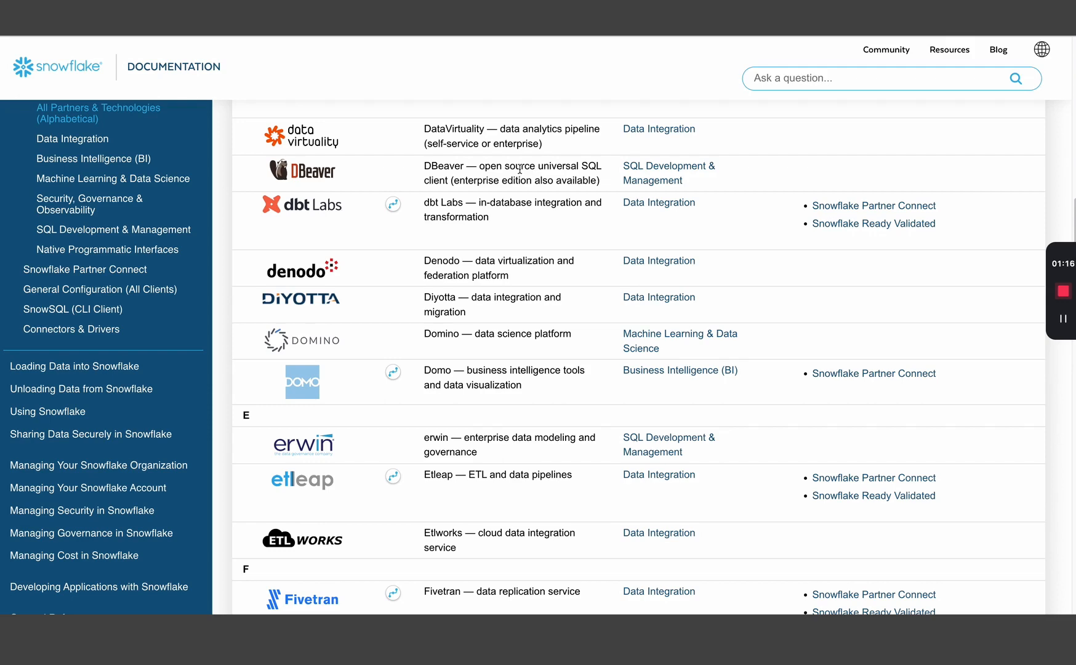
- Find DBeaver 4.3.4 or higher with the auto-installed JDBC driver on the SQL Development & Management page
{"action": "scroll", "coordinate": [520, 169], "scroll_direction": "up", "scroll_amount": 3}
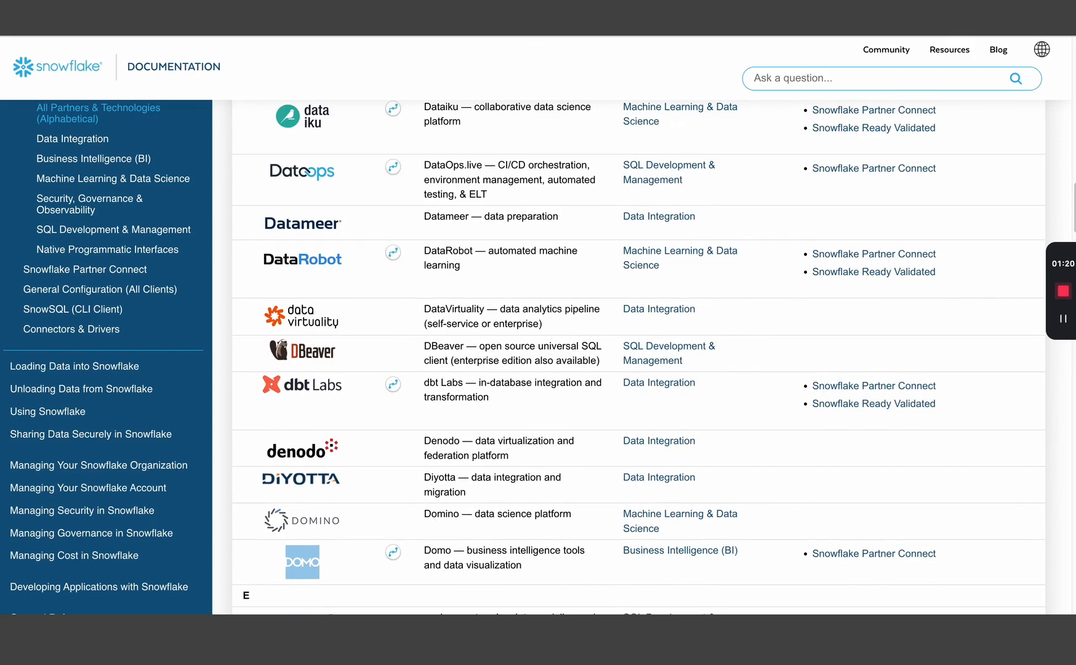
{"action": "left_click", "coordinate": [523, 19]}
{"action": "scroll", "coordinate": [505, 228], "scroll_direction": "up", "scroll_amount": 6}
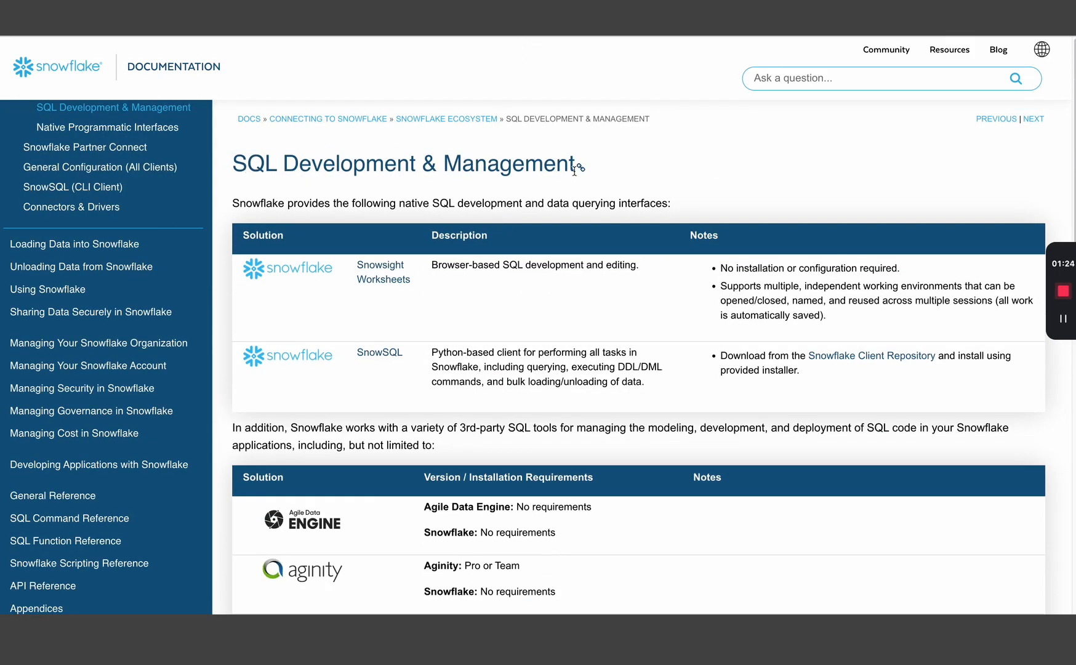
{"action": "scroll", "coordinate": [425, 258], "scroll_direction": "down", "scroll_amount": 10}
{"action": "scroll", "coordinate": [346, 271], "scroll_direction": "down", "scroll_amount": 10}
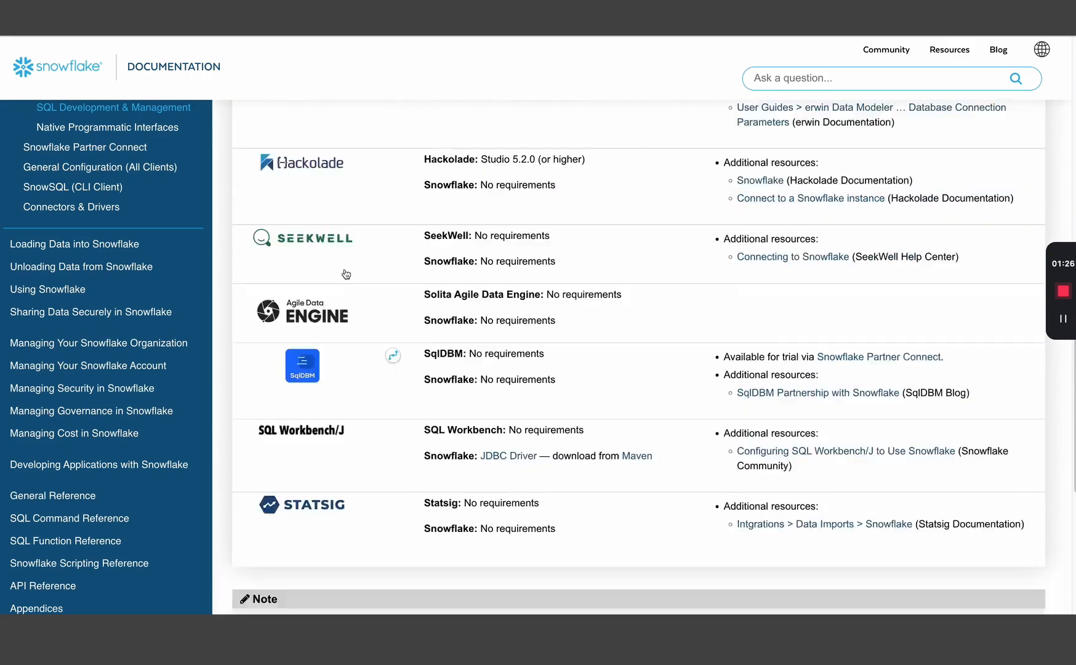
{"action": "scroll", "coordinate": [348, 262], "scroll_direction": "up", "scroll_amount": 10}
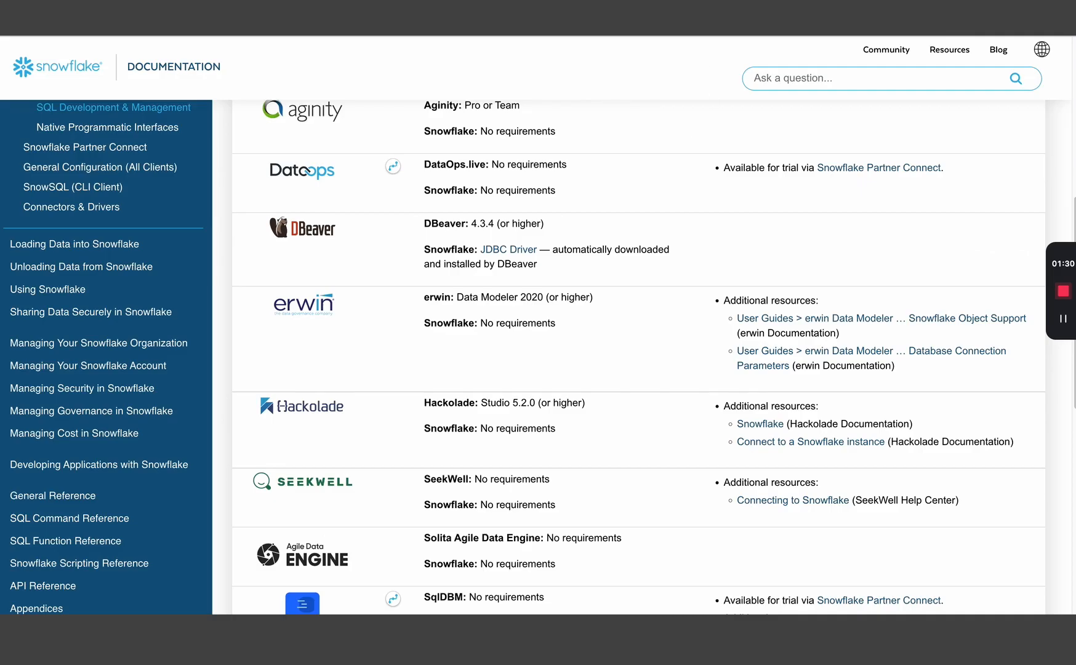
{"action": "key", "text": "ctrl+Tab"}
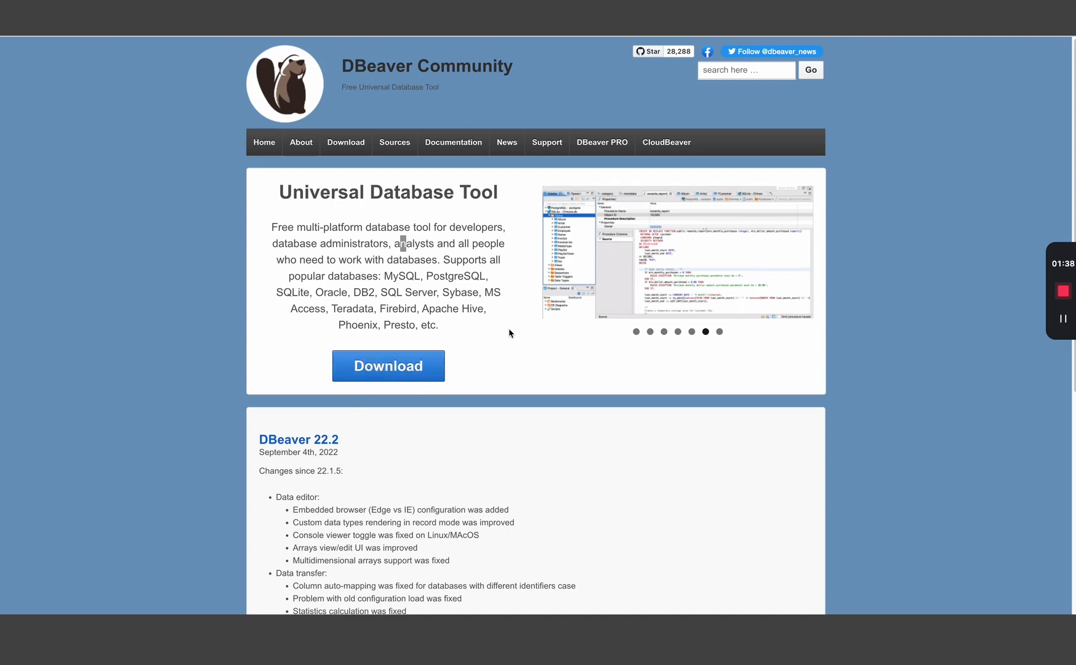
- Switch to the desktop running DBeaver 22.2.0 with the FRU_DB and TEST_DB connections
{"action": "key", "text": "ctrl+Left"}
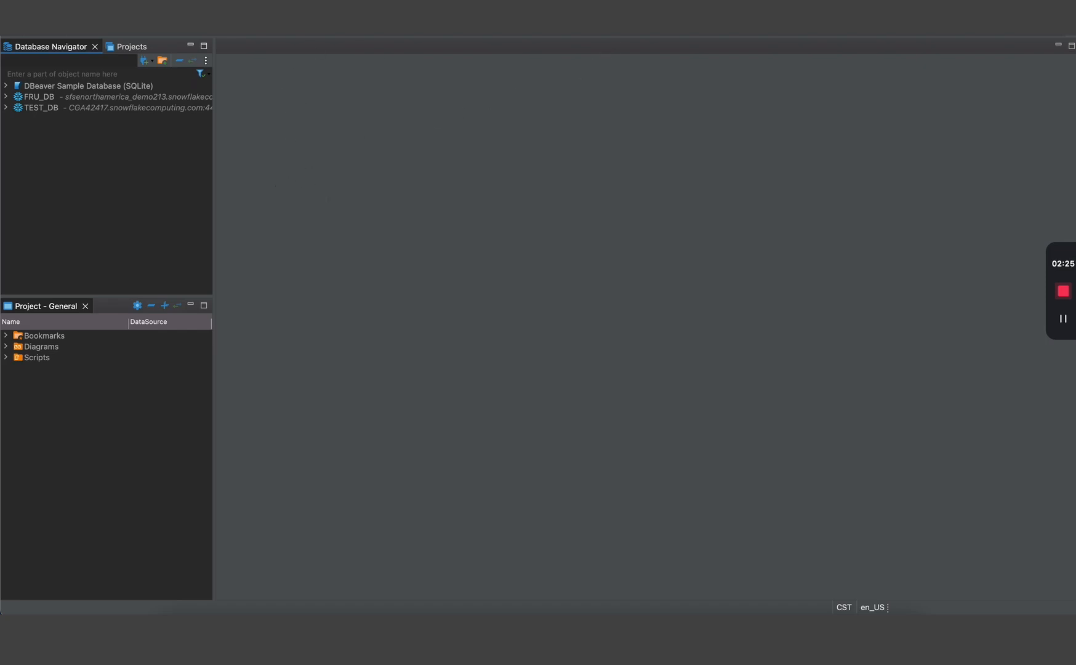
{"action": "left_click", "coordinate": [39, 5]}
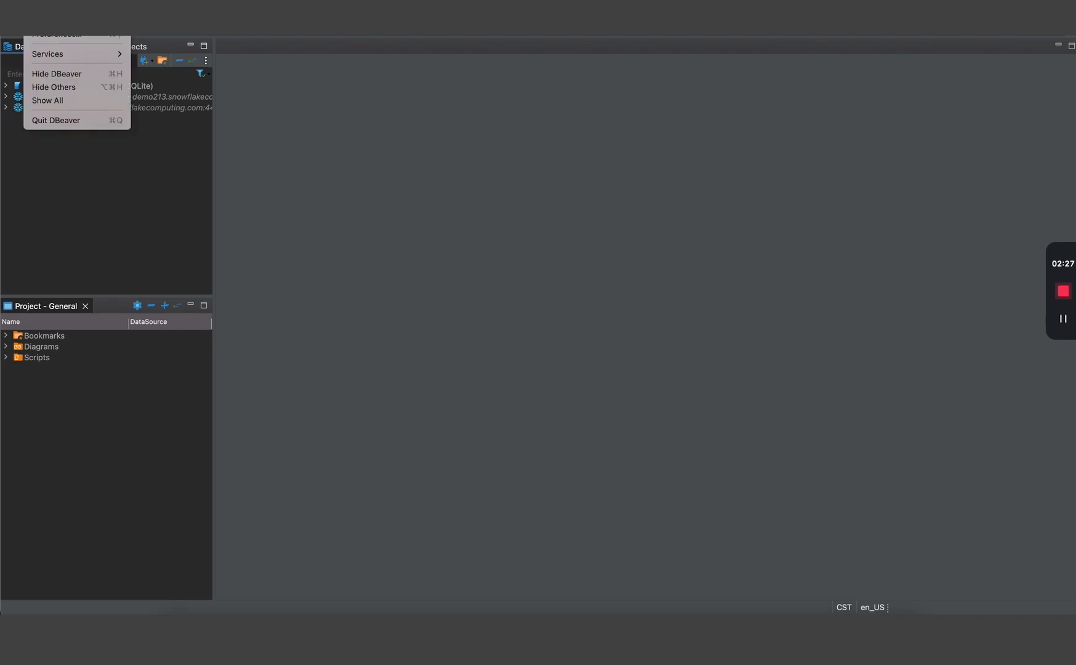
{"action": "left_click", "coordinate": [54, 36]}
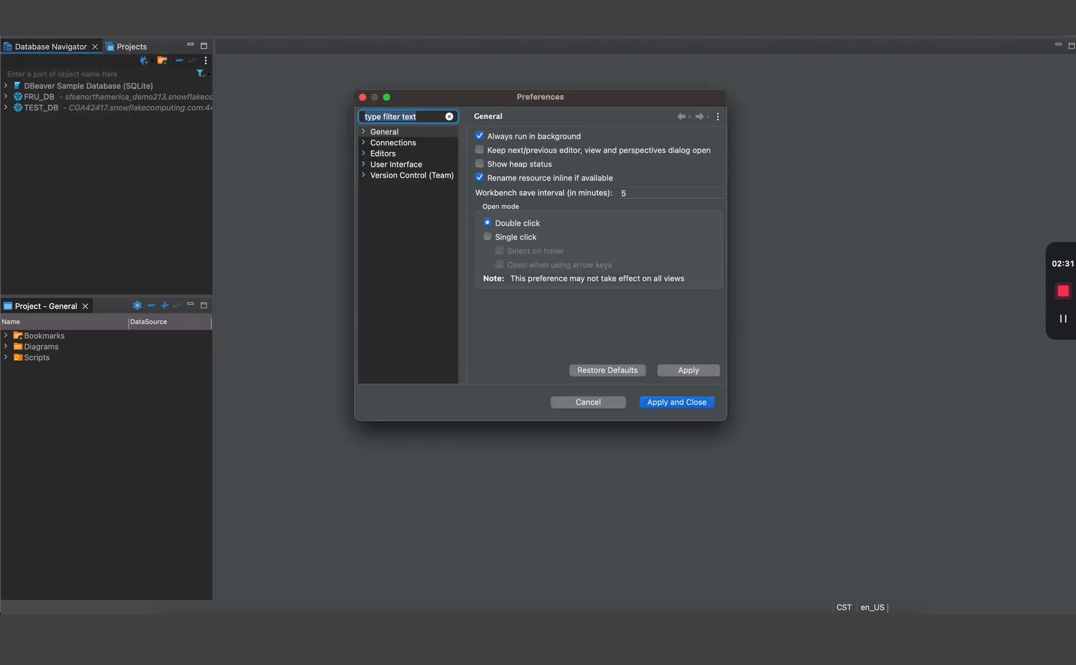
{"action": "left_click", "coordinate": [378, 156]}
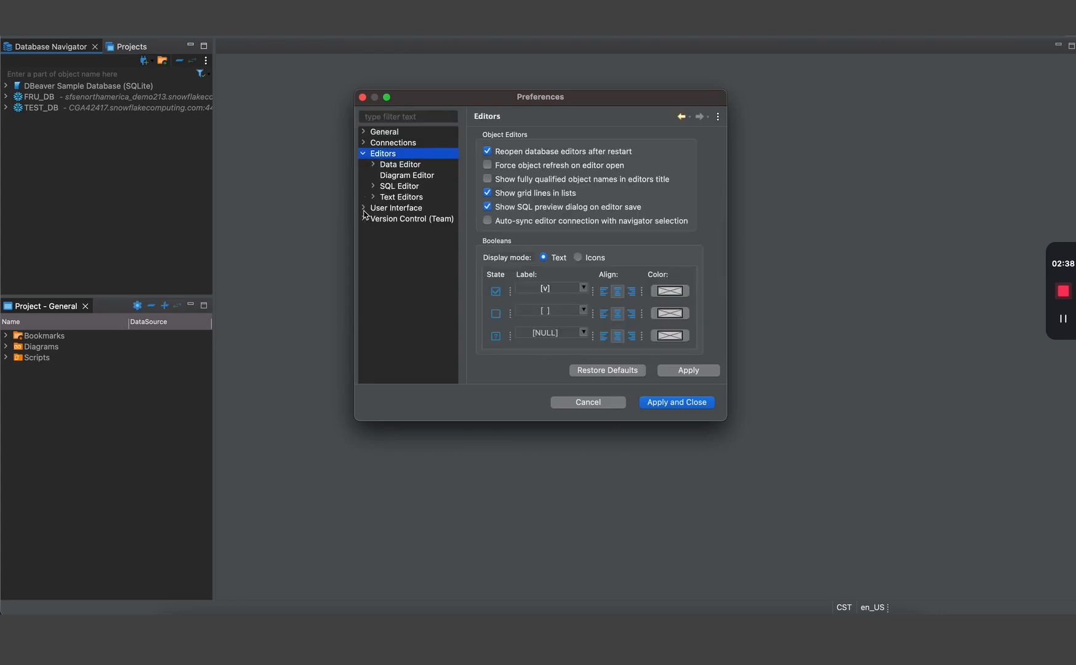
{"action": "left_click", "coordinate": [363, 208]}
{"action": "left_click", "coordinate": [393, 220]}
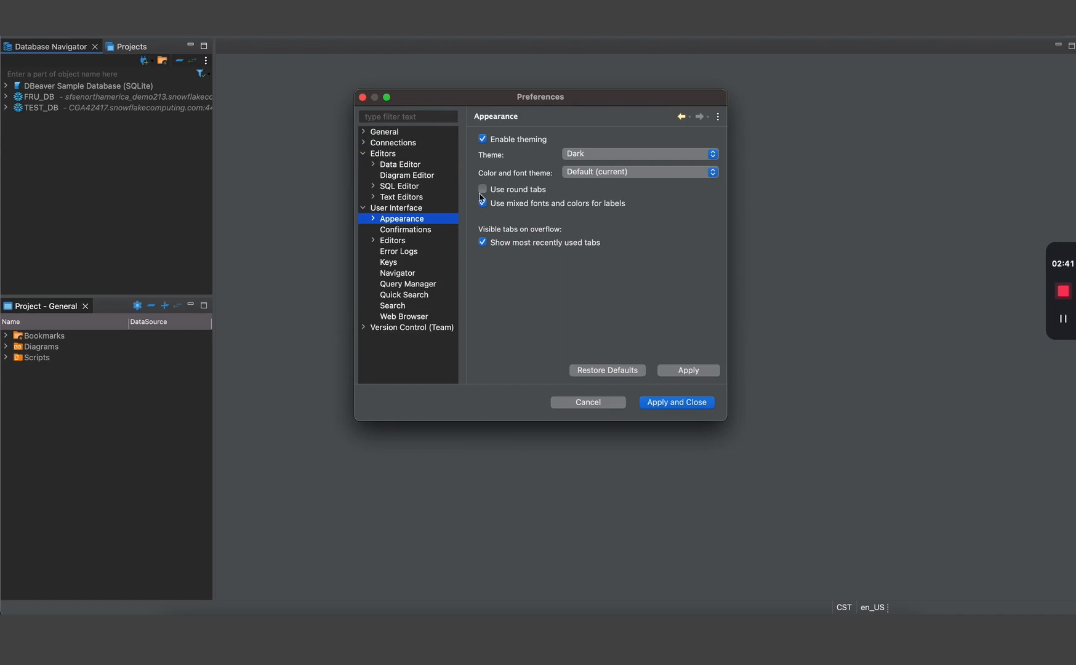
{"action": "left_click", "coordinate": [622, 154]}
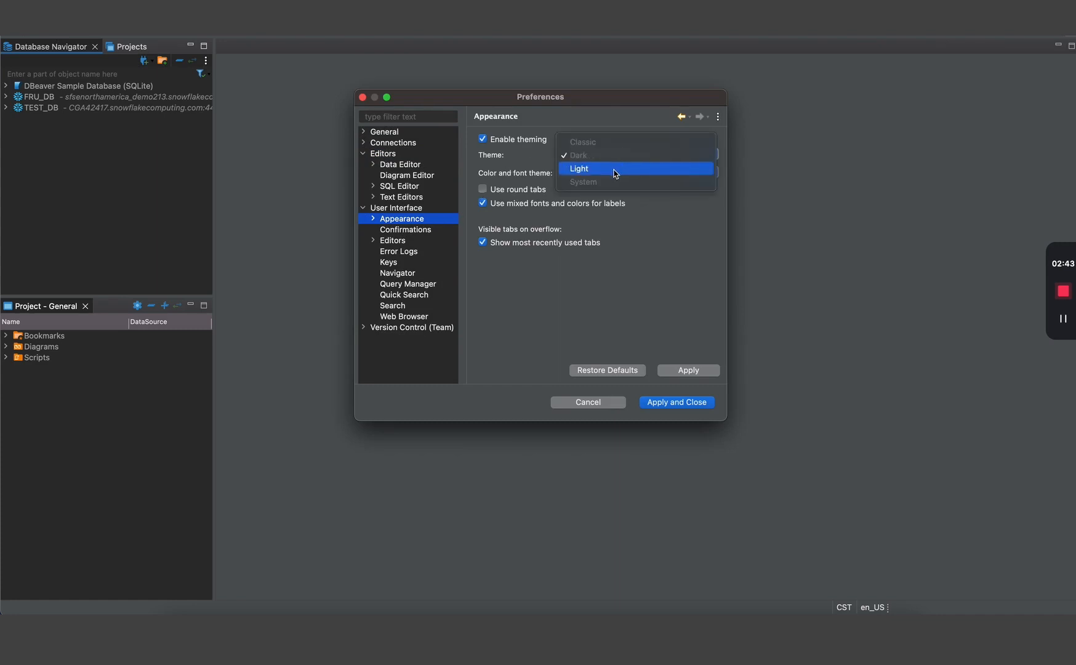
{"action": "left_click", "coordinate": [616, 170]}
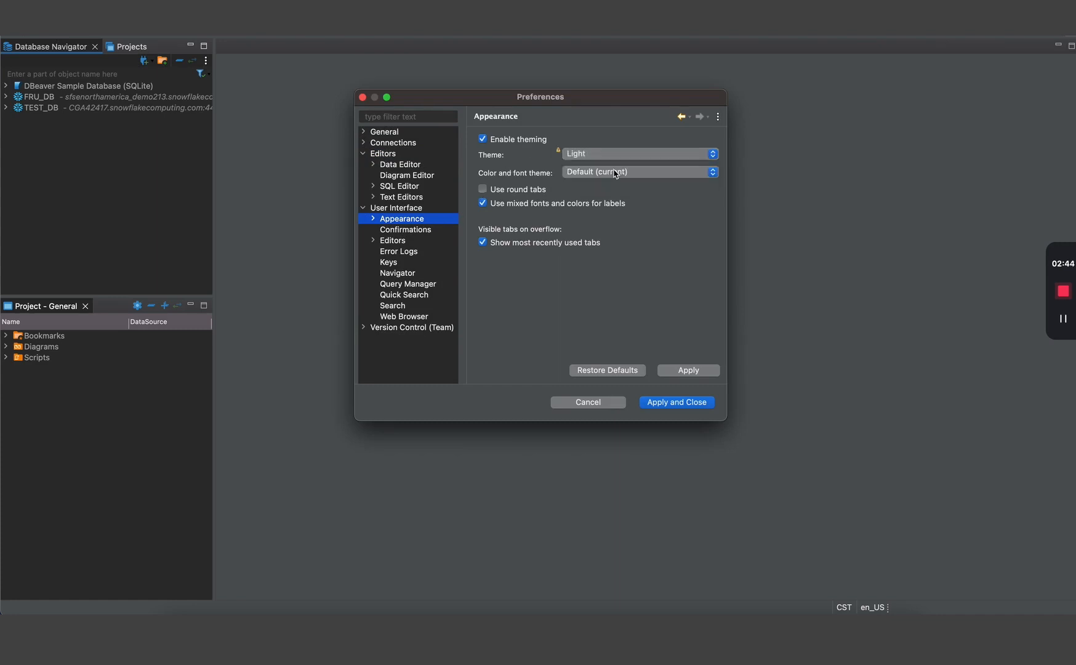
{"action": "left_click", "coordinate": [680, 375]}
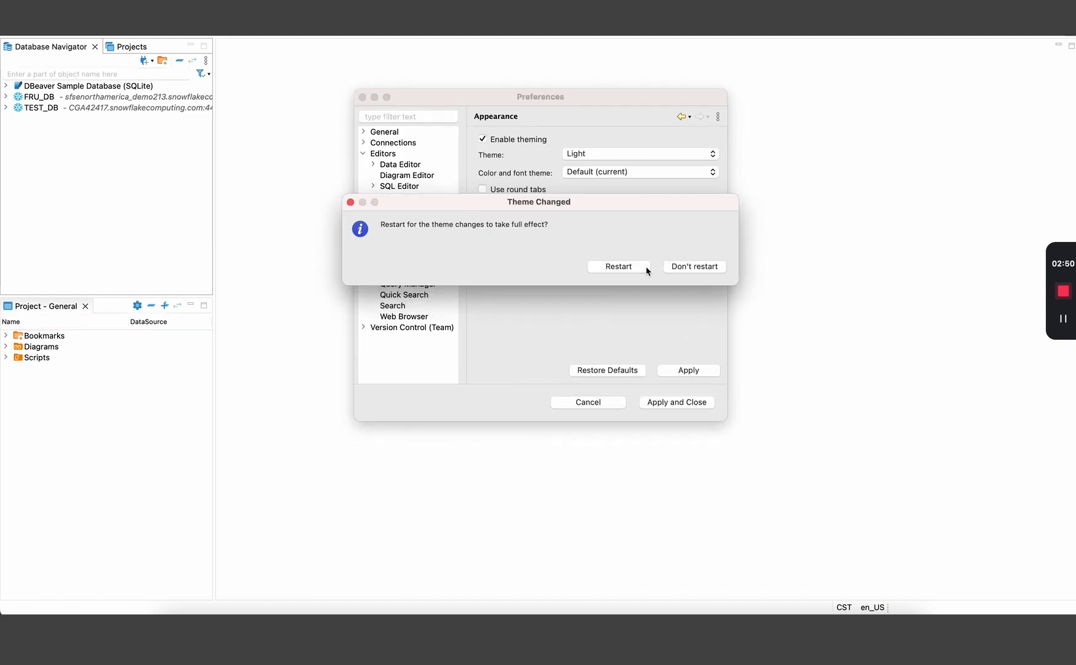
{"action": "left_click", "coordinate": [352, 203]}
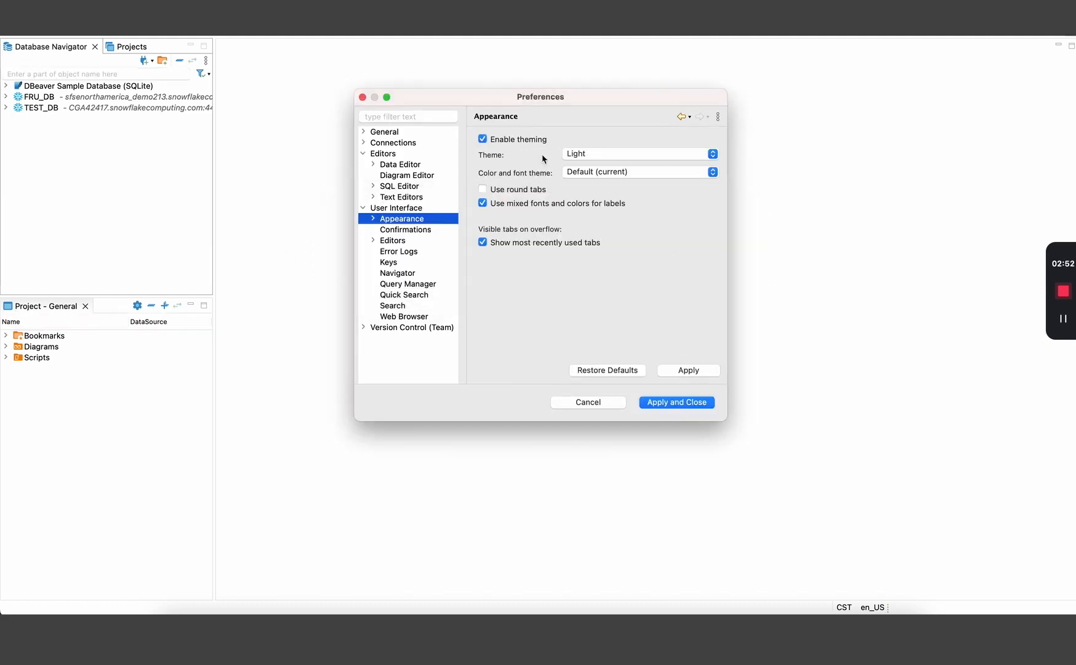
{"action": "left_click", "coordinate": [579, 158]}
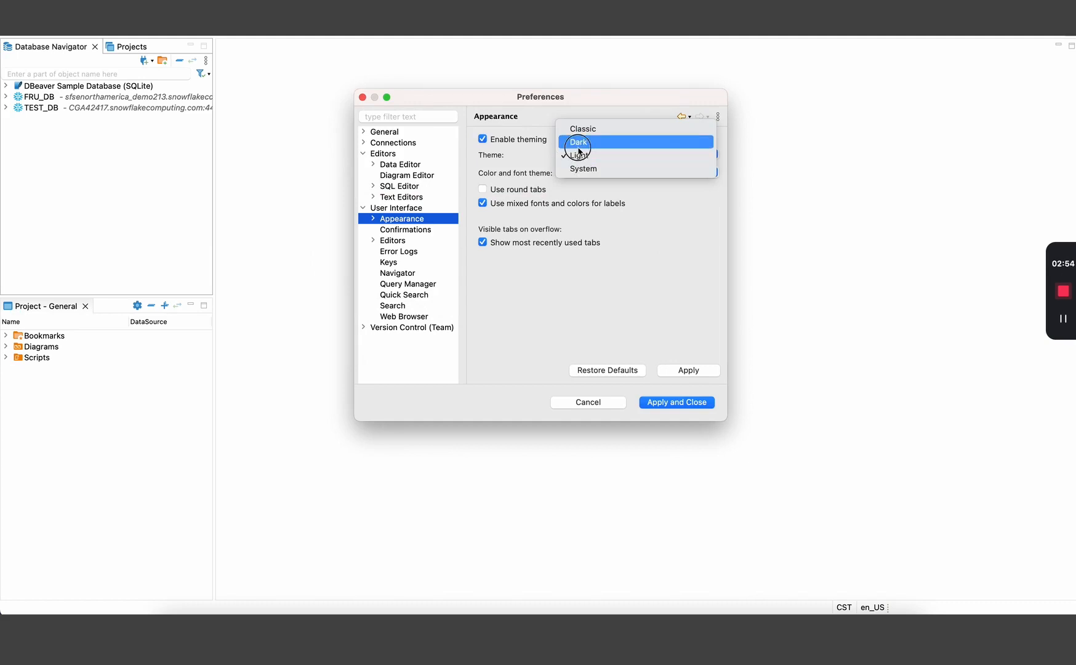
{"action": "left_click", "coordinate": [578, 142]}
{"action": "left_click", "coordinate": [680, 375]}
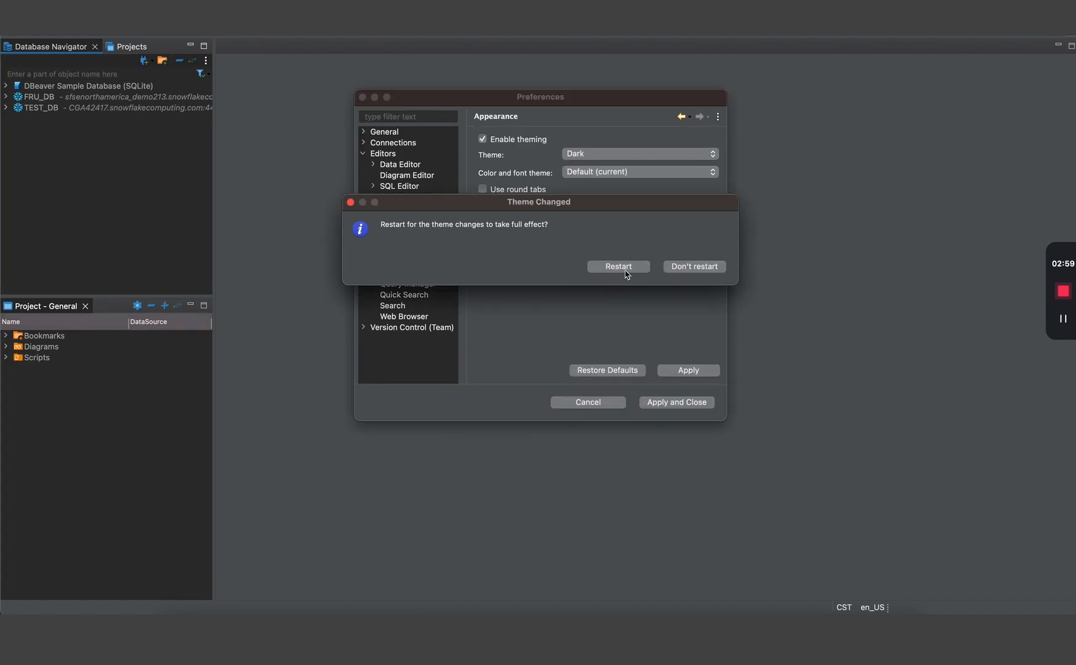
{"action": "left_click", "coordinate": [351, 203]}
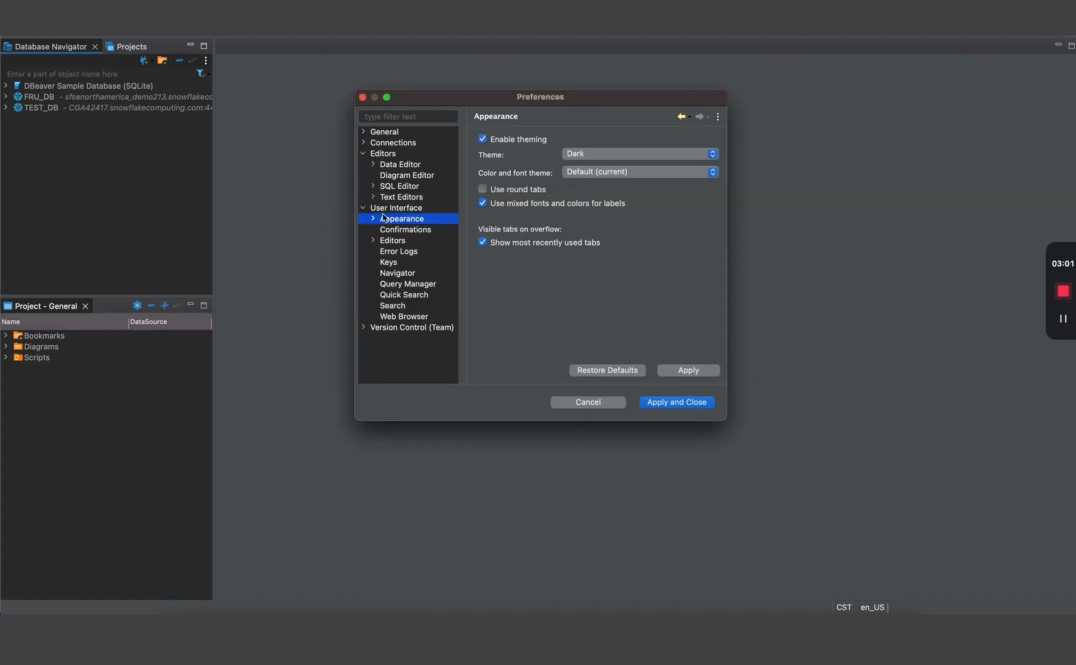
{"action": "left_click", "coordinate": [609, 404]}
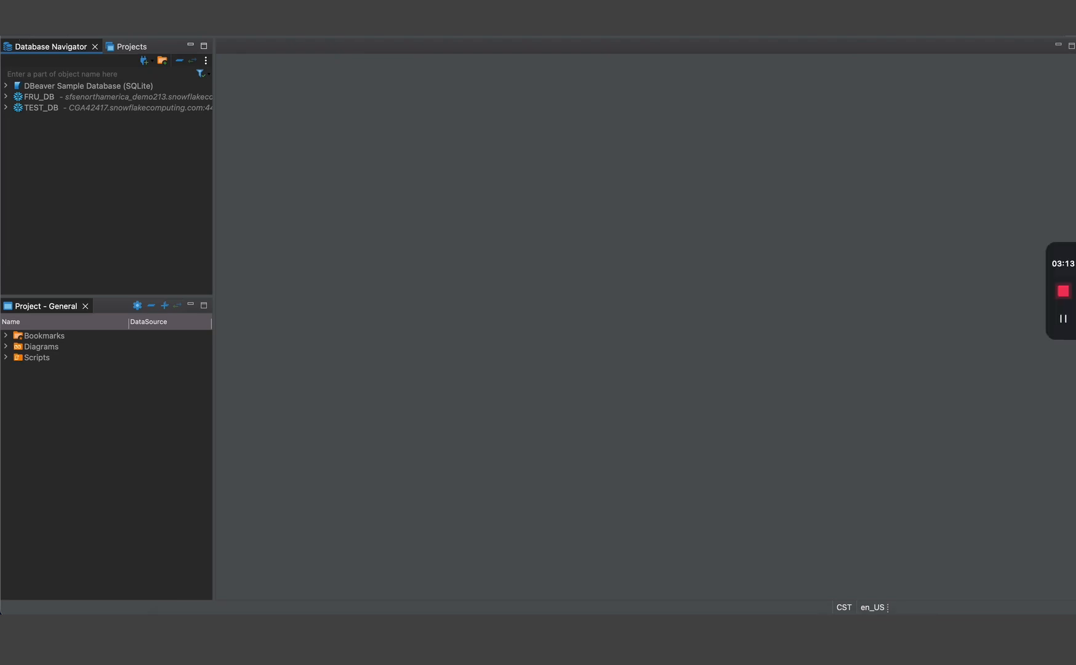
- Make DBeaver full screen and start a new Snowflake connection, reaching its settings page
{"action": "left_click", "coordinate": [34, 25]}
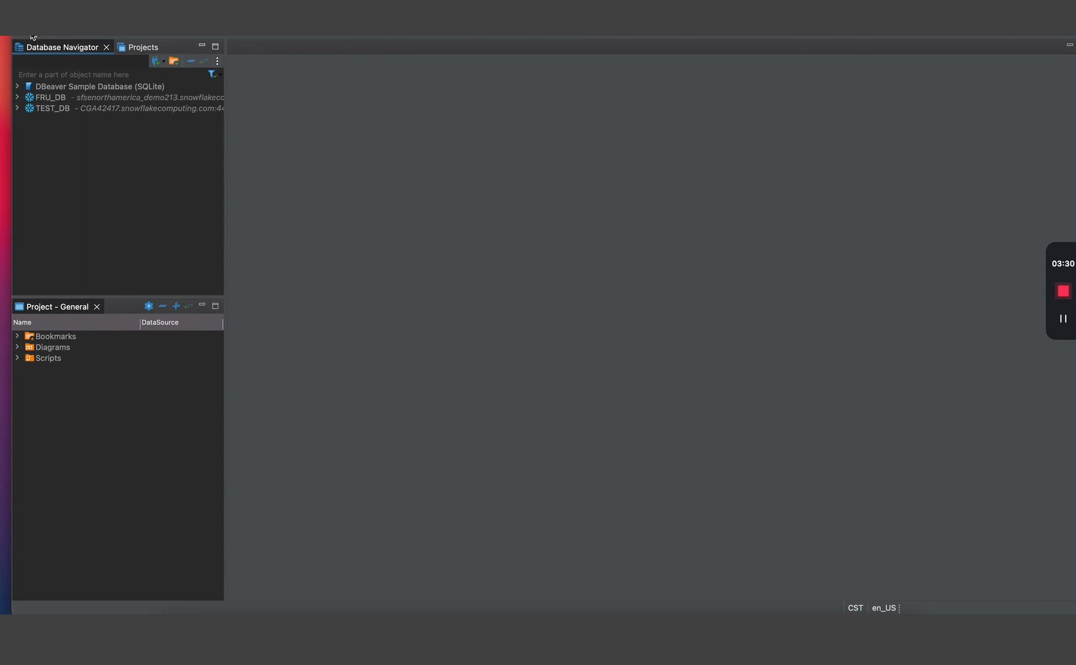
{"action": "left_click", "coordinate": [31, 35]}
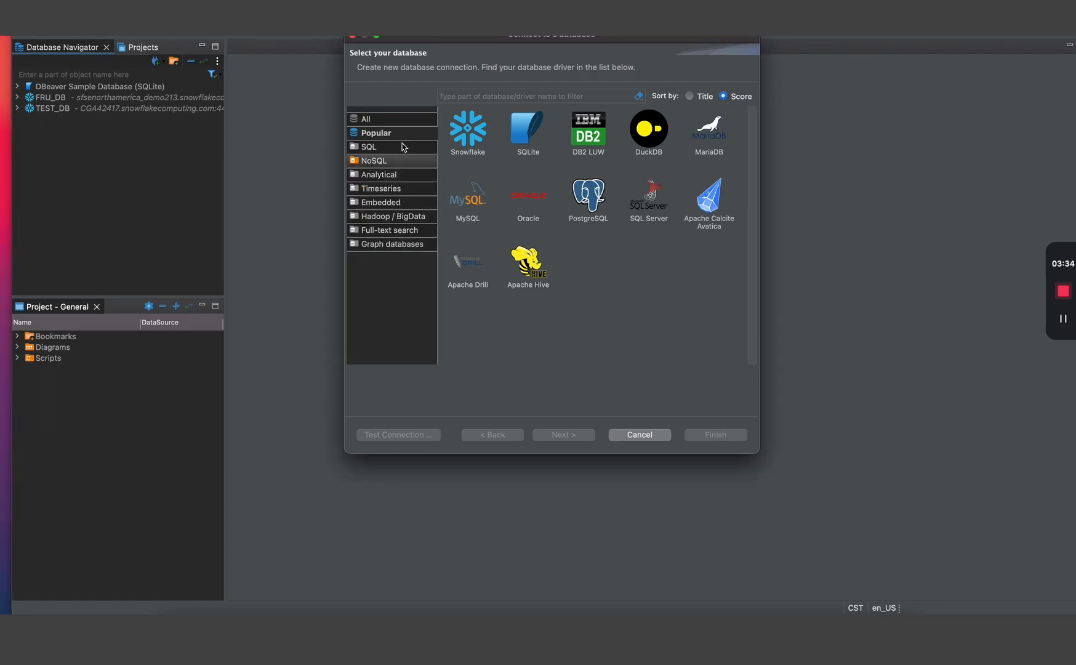
{"action": "left_click", "coordinate": [478, 146]}
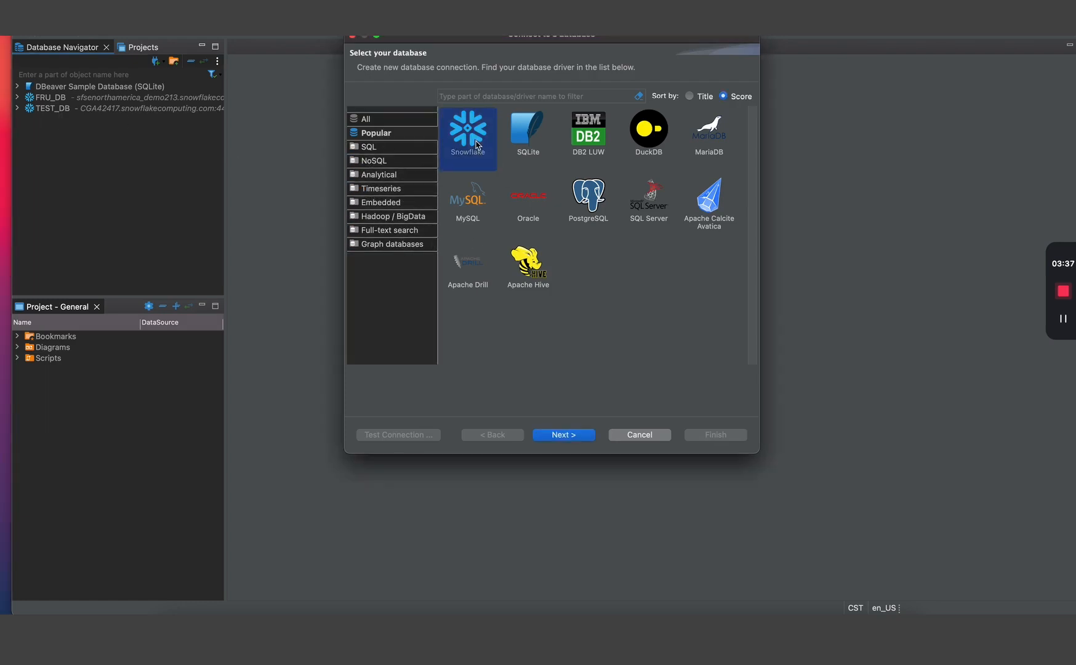
{"action": "left_click", "coordinate": [571, 436]}
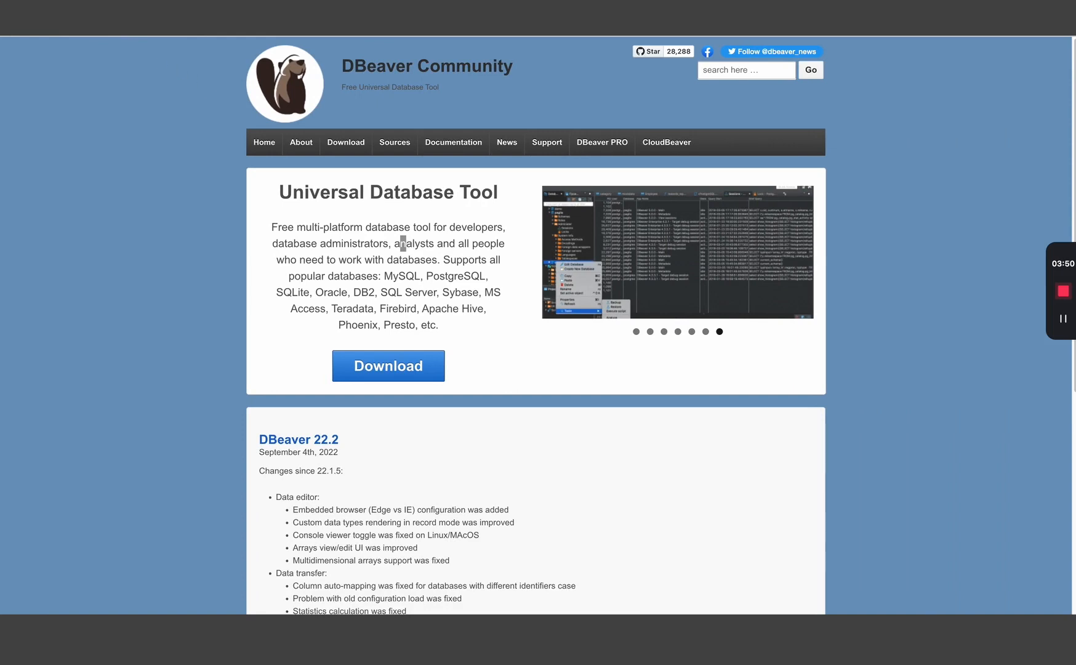
- Review the doubled C_NATIONKEY worksheet results, then return to DBeaver's Snowflake connection settings
{"action": "key", "text": "ctrl+Tab"}
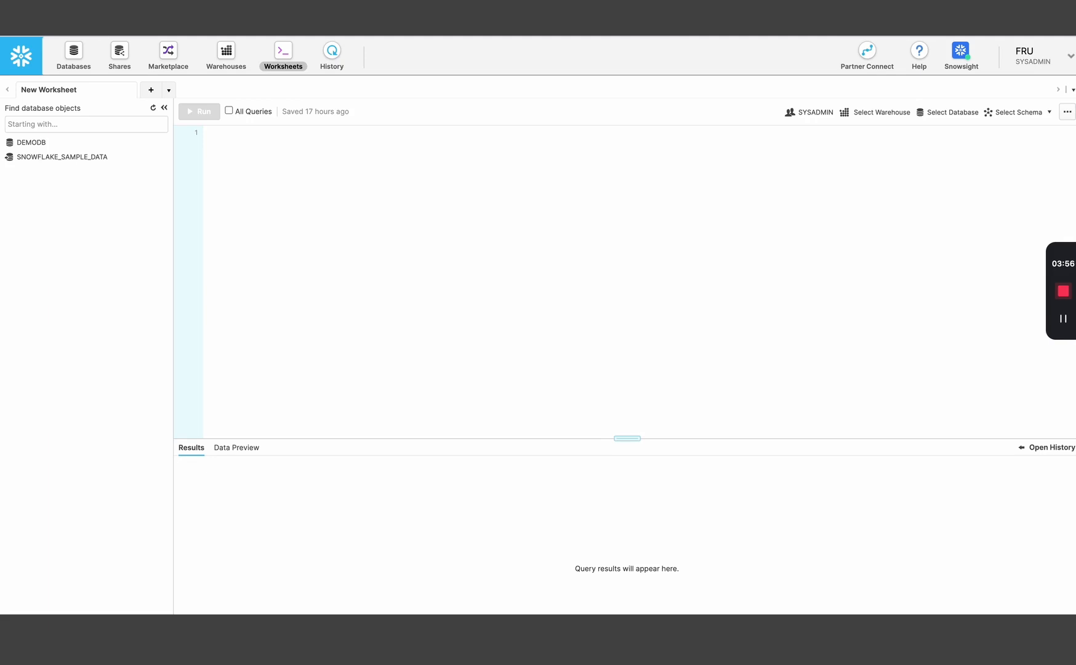
{"action": "key", "text": "ctrl+Tab"}
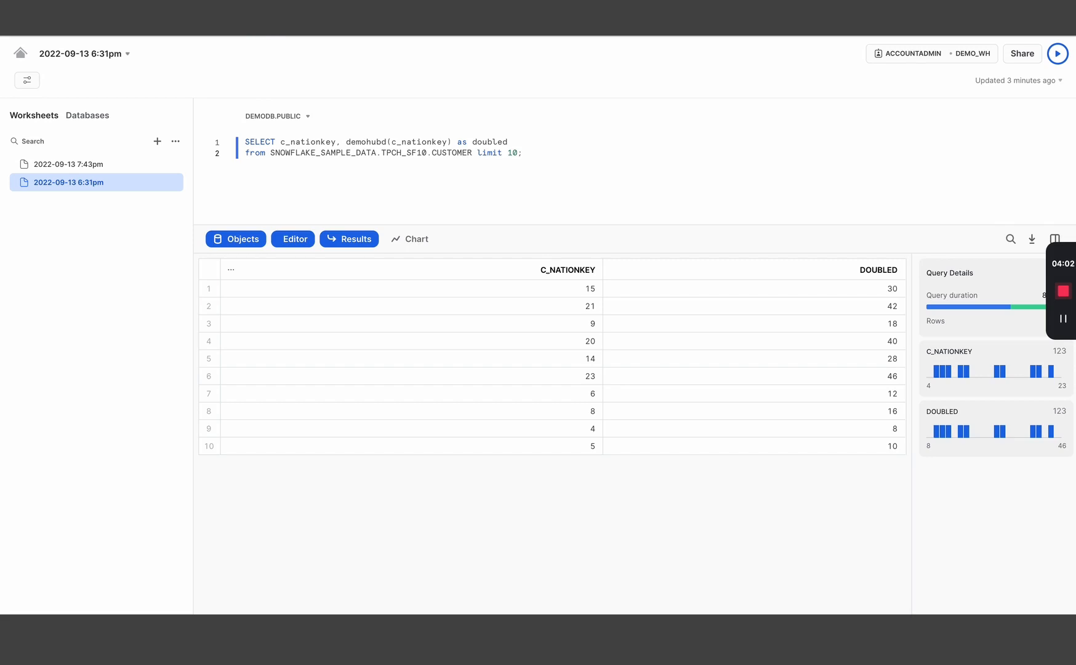
{"action": "key", "text": "ctrl+Left"}
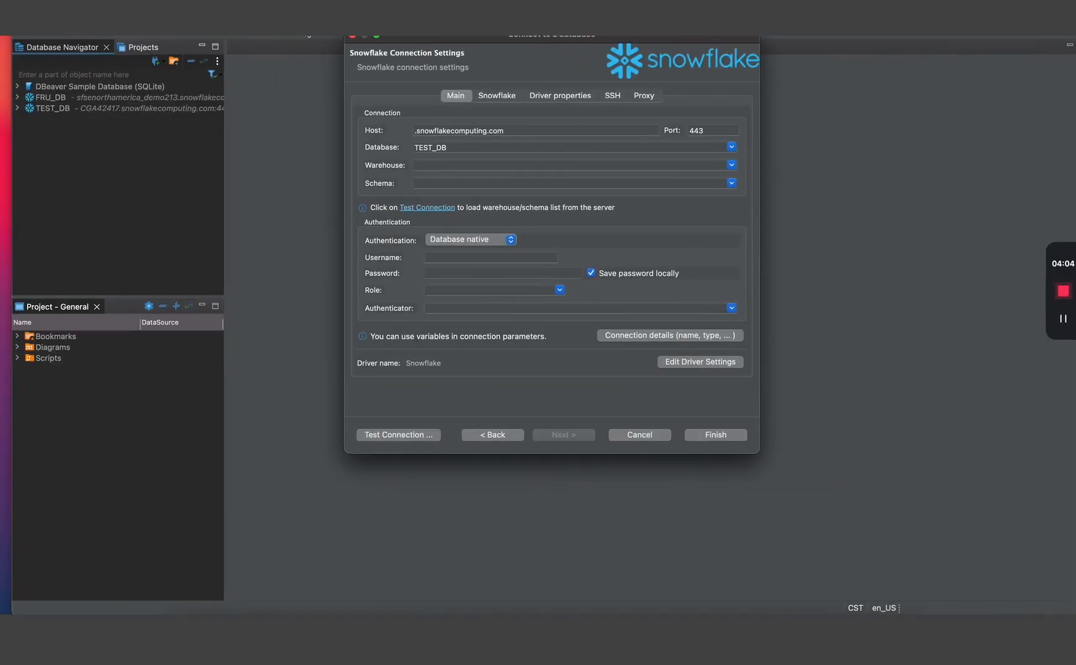
- Prefix the snowflakecomputing.com host with the account identifier, keep database TEST_DB, and finish the connection
{"action": "left_click", "coordinate": [430, 135]}
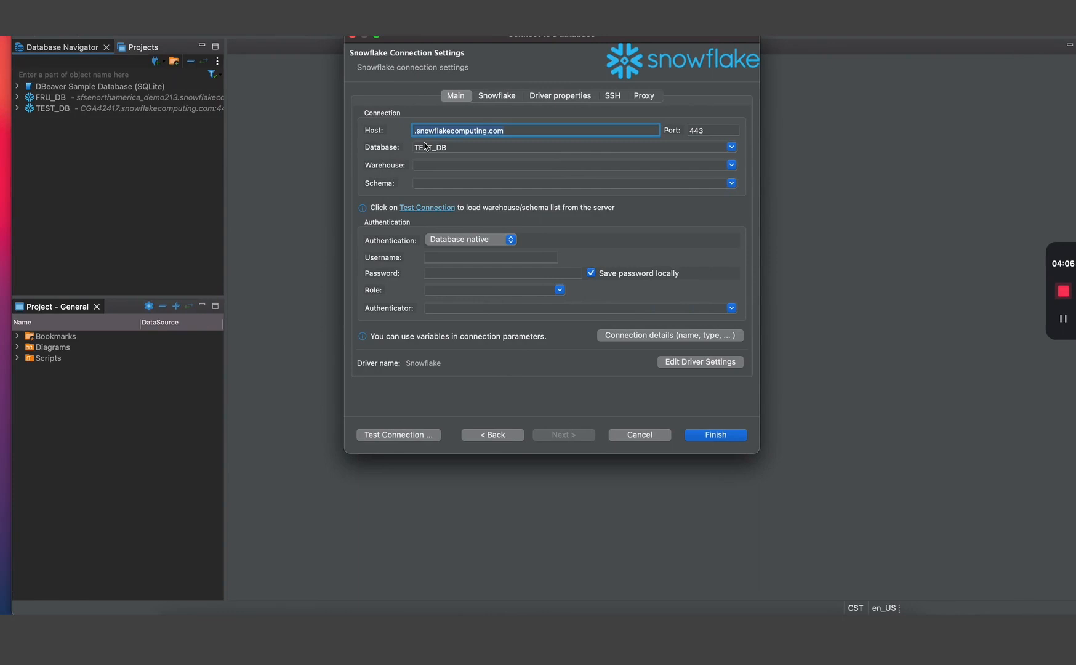
{"action": "key", "text": "Left"}
{"action": "type", "text": "cga42417"}
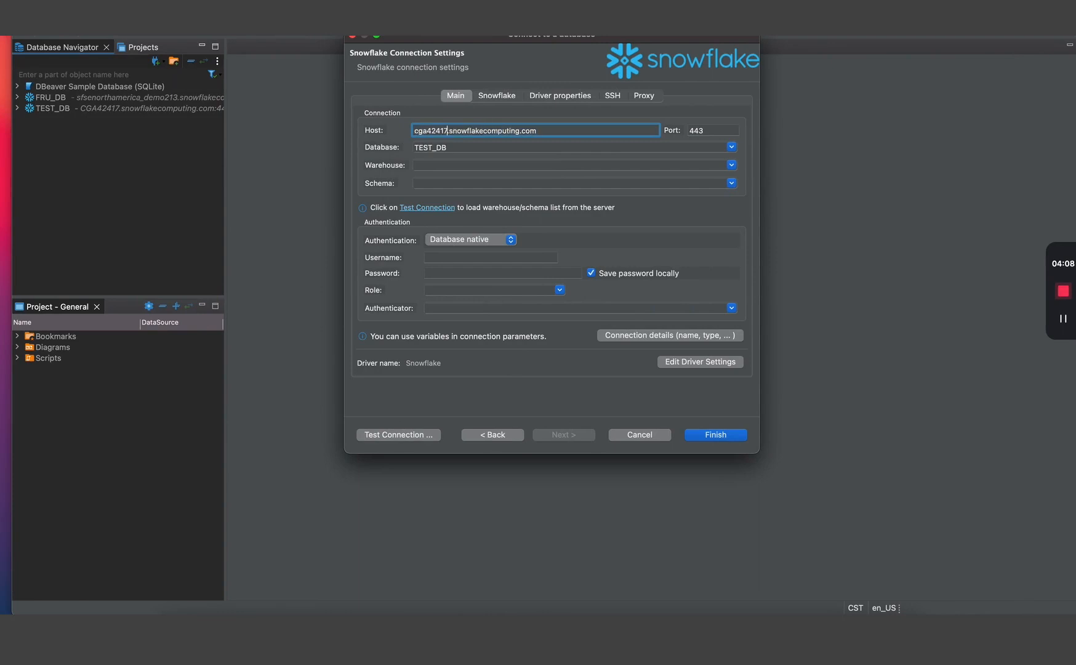
{"action": "left_click", "coordinate": [447, 147]}
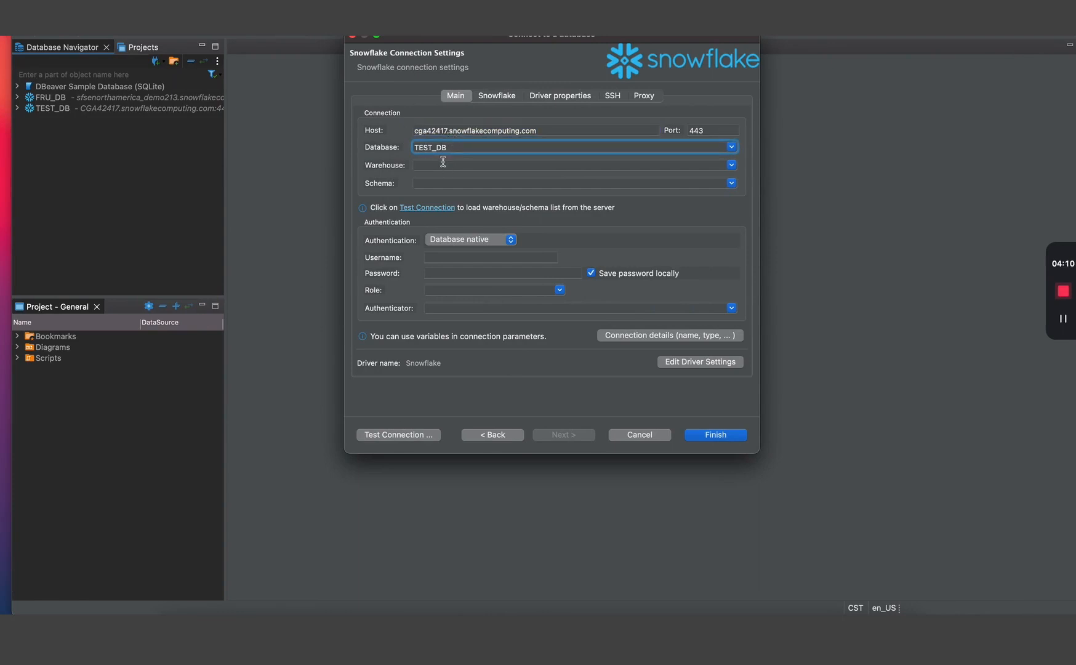
{"action": "left_click", "coordinate": [442, 163]}
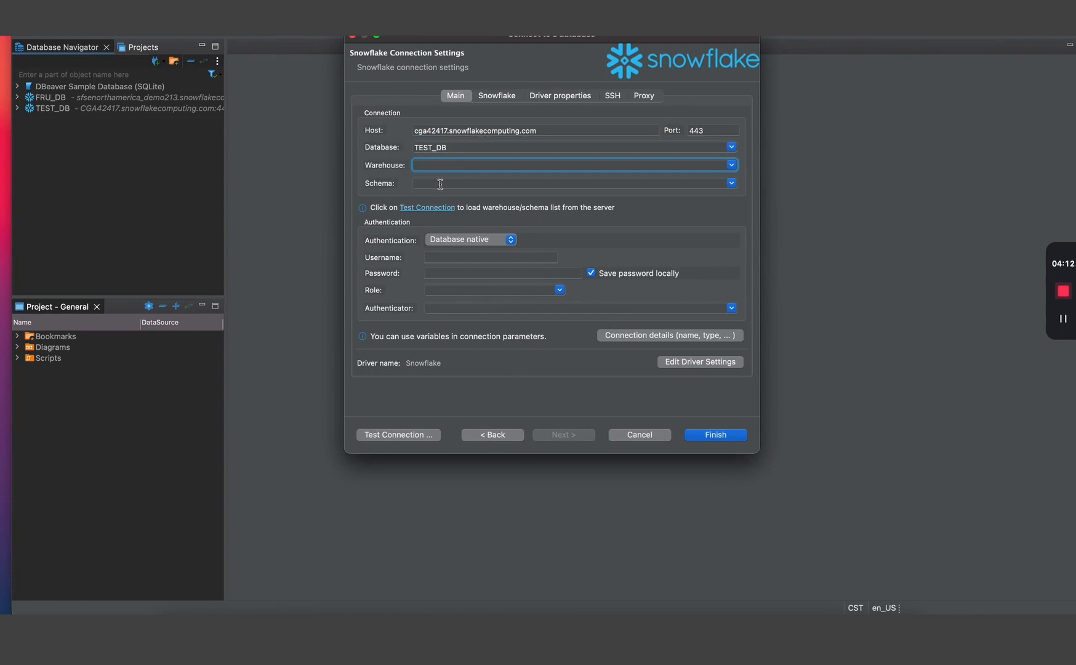
{"action": "left_click", "coordinate": [440, 184]}
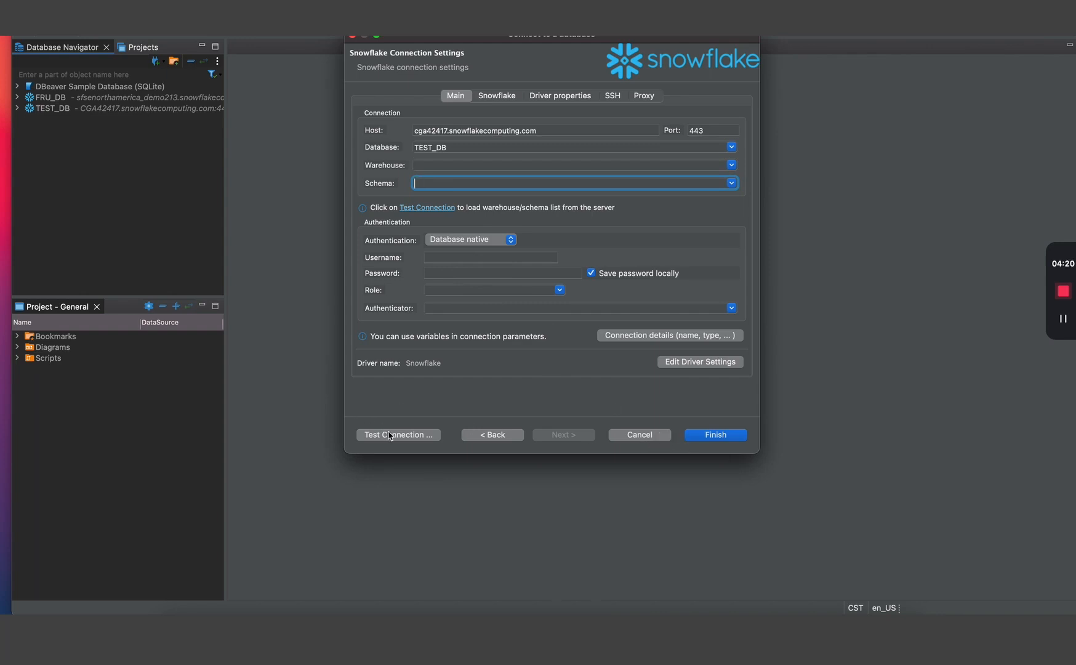
{"action": "left_click", "coordinate": [640, 436]}
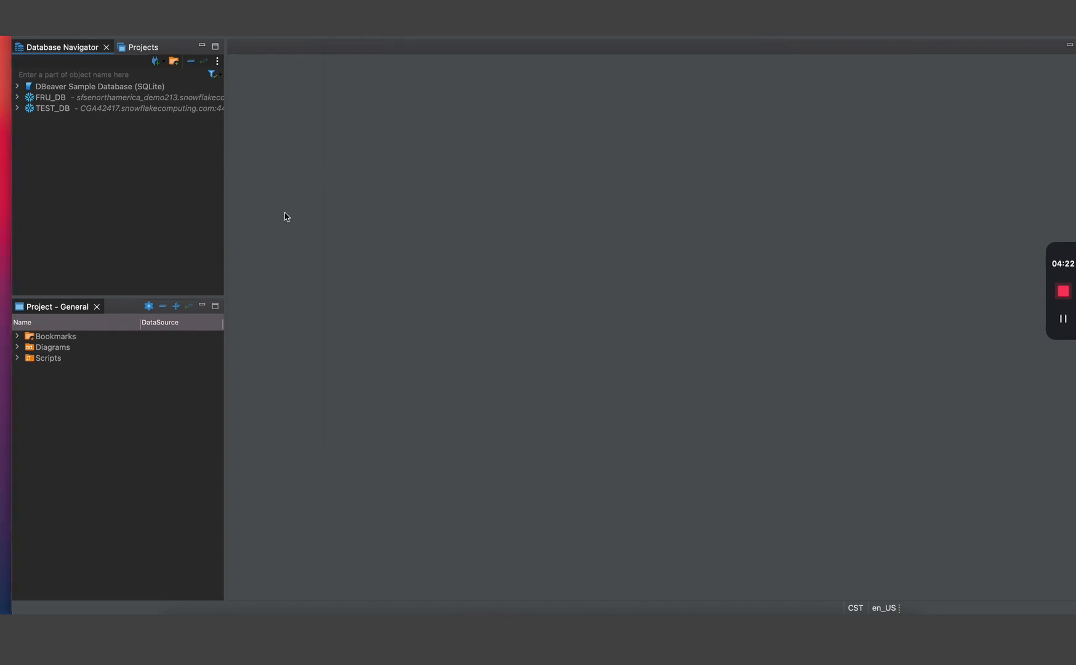
- Test TEST_DB with warehouse demo_wh, schema public and role accountadmin, then save its settings
{"action": "left_click", "coordinate": [59, 110]}
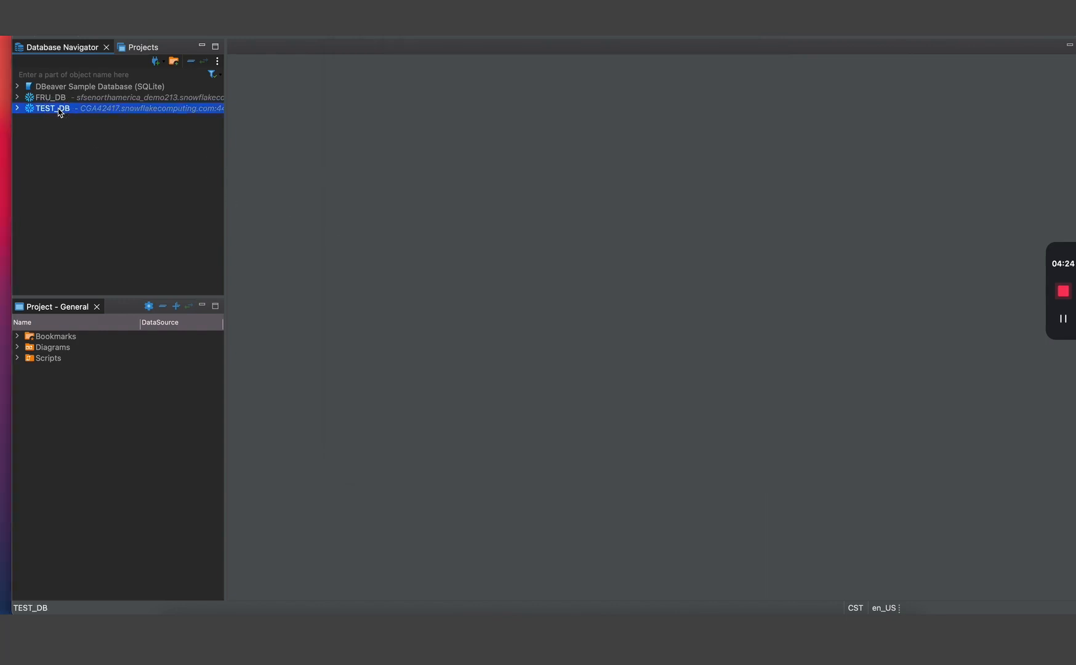
{"action": "right_click", "coordinate": [62, 112]}
{"action": "mouse_move", "coordinate": [82, 118]}
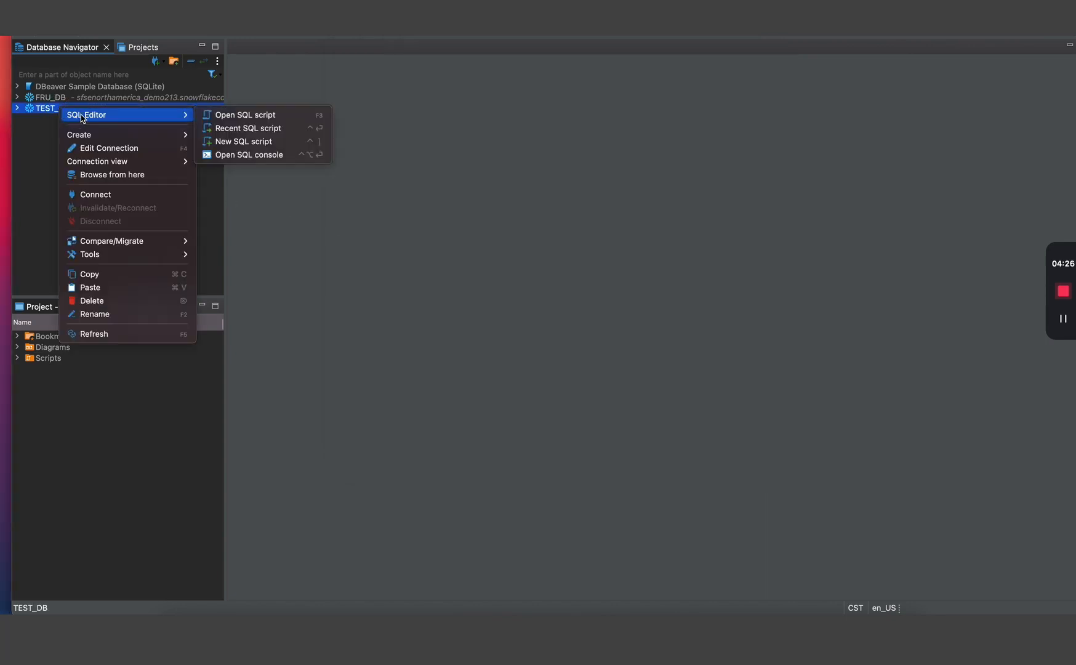
{"action": "left_click", "coordinate": [95, 150]}
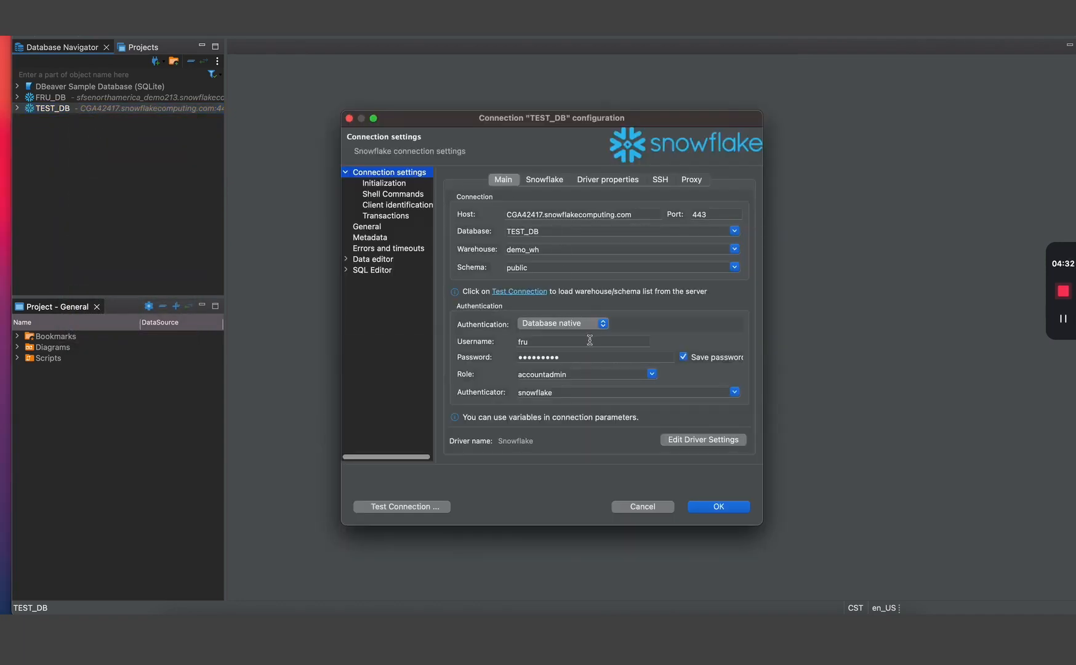
{"action": "left_click", "coordinate": [436, 507]}
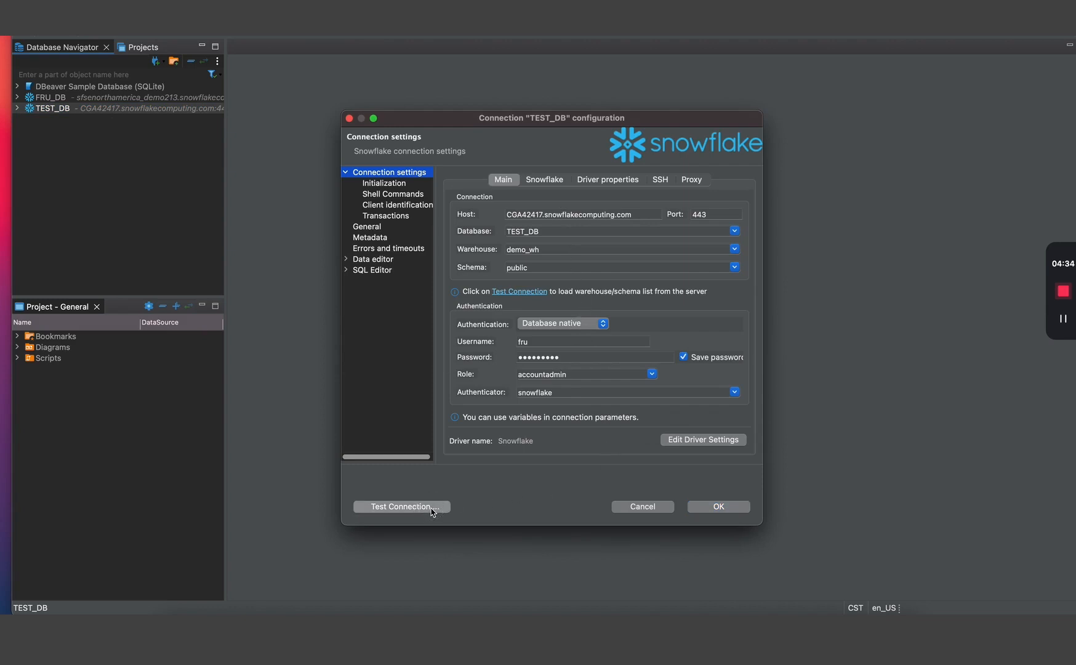
{"action": "left_click", "coordinate": [644, 503]}
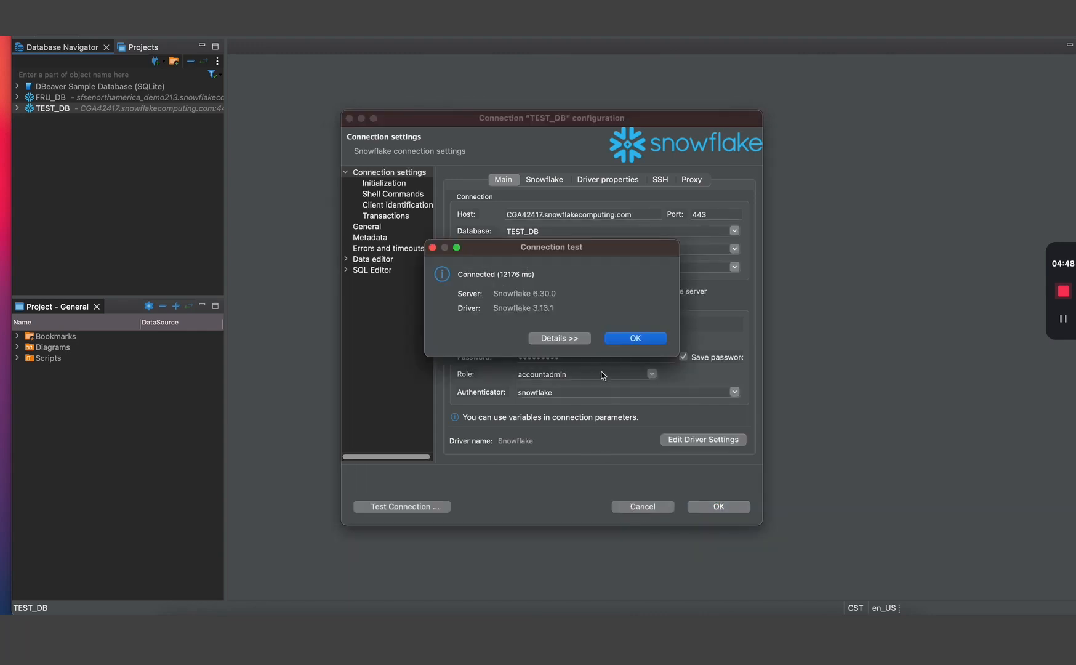
{"action": "left_click", "coordinate": [627, 339]}
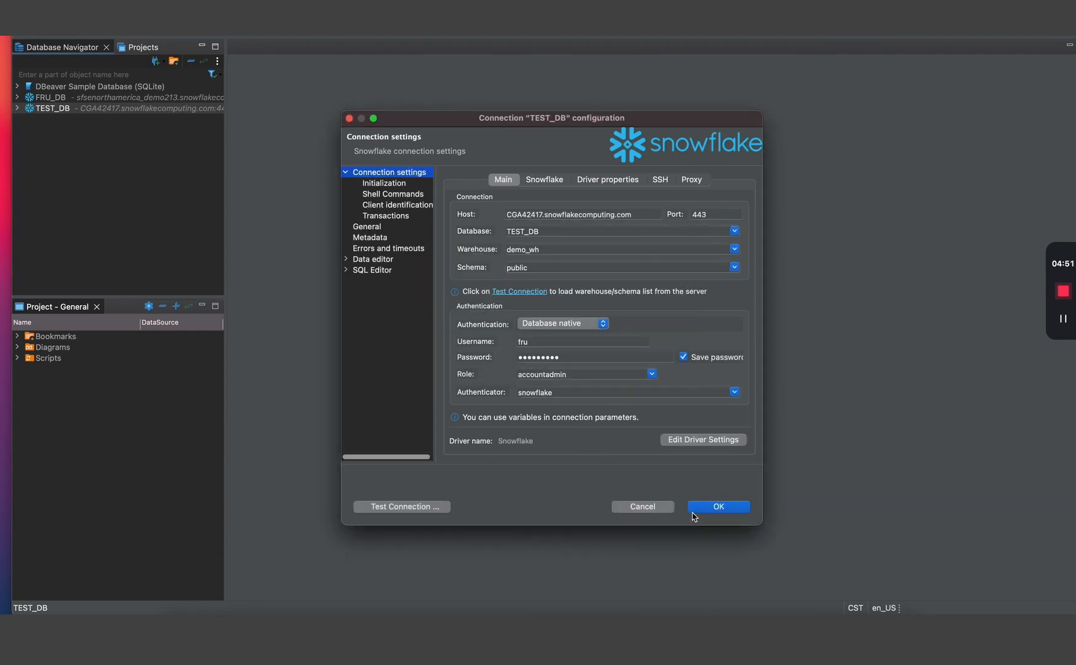
{"action": "left_click", "coordinate": [700, 507]}
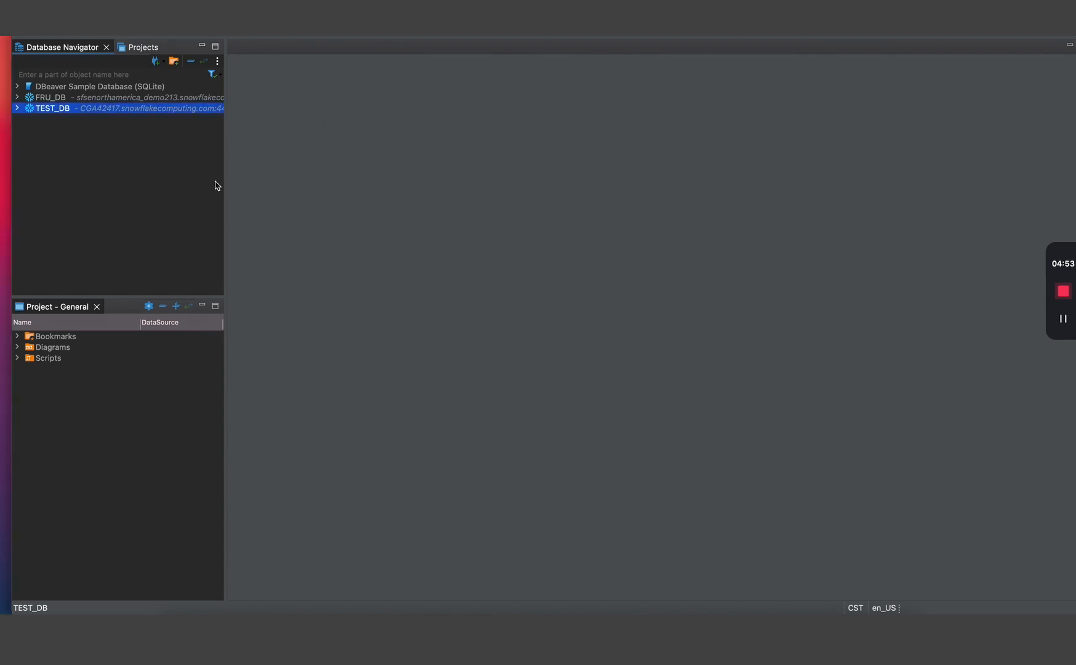
- Expand TEST_DB's DEMODB.PUBLIC tables, delete the FRU table, then switch to the Snowflake worksheet
{"action": "left_click", "coordinate": [17, 109]}
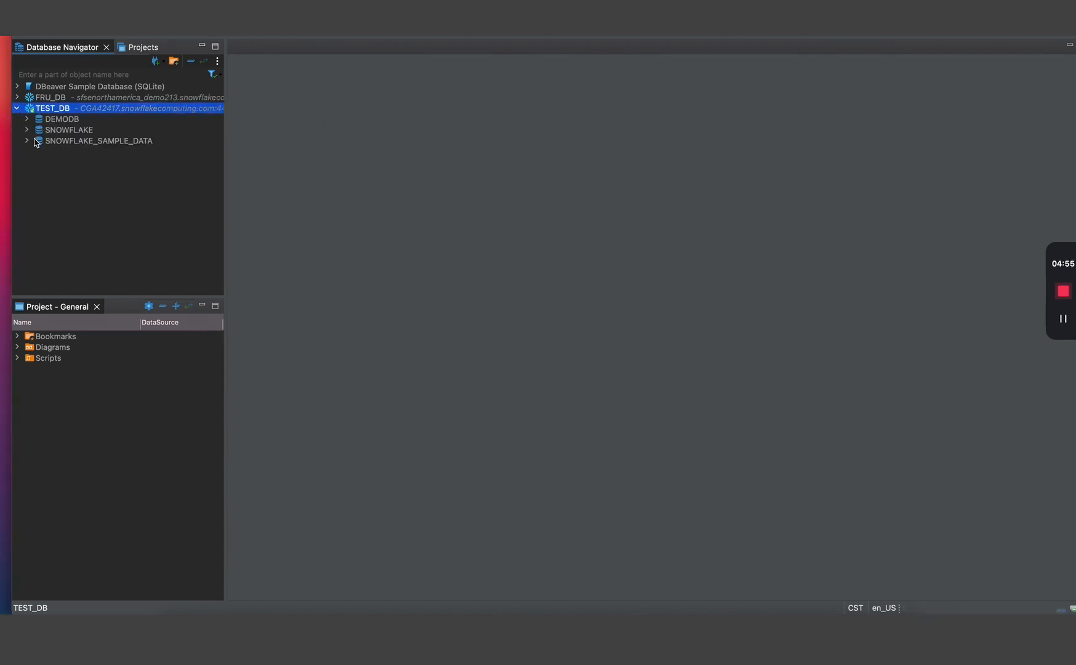
{"action": "left_click", "coordinate": [26, 141]}
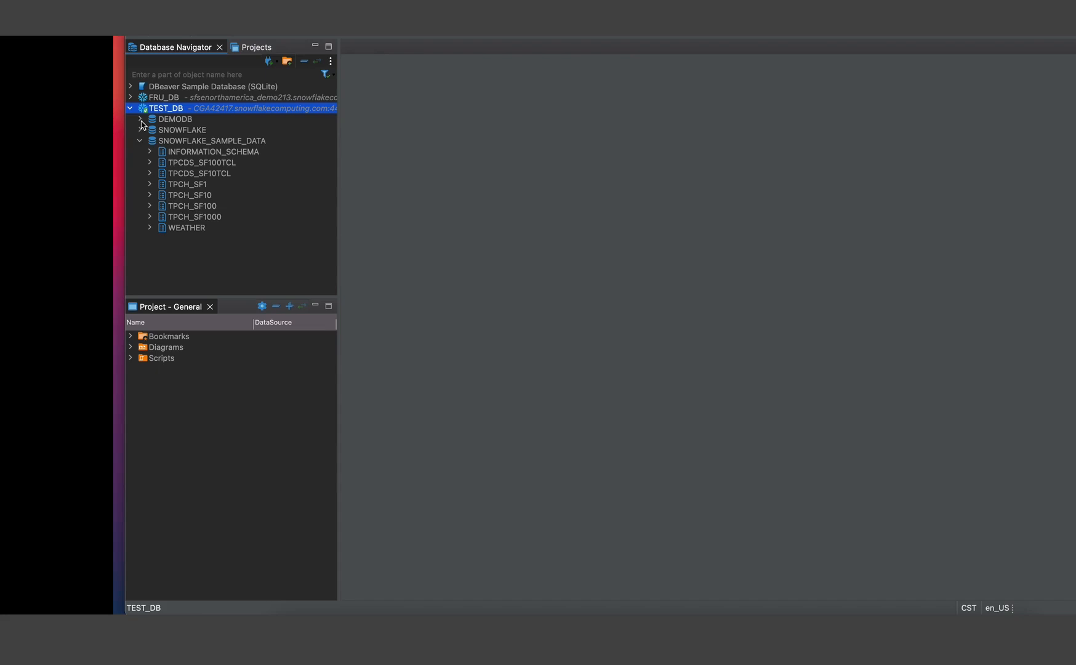
{"action": "left_click", "coordinate": [140, 120]}
{"action": "left_click", "coordinate": [150, 142]}
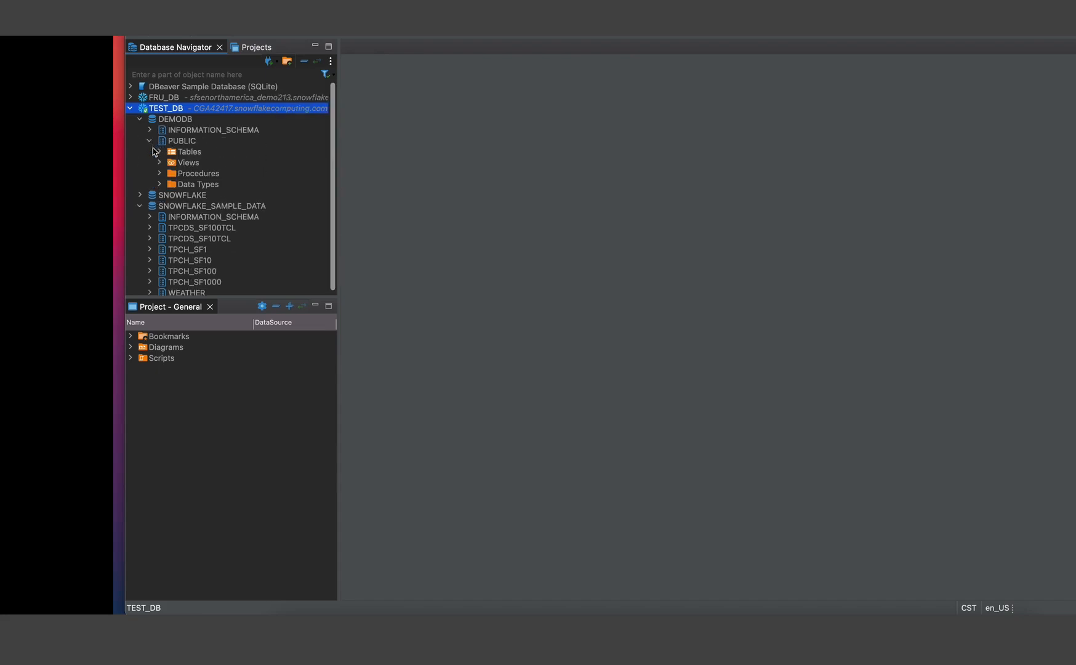
{"action": "left_click", "coordinate": [159, 152]}
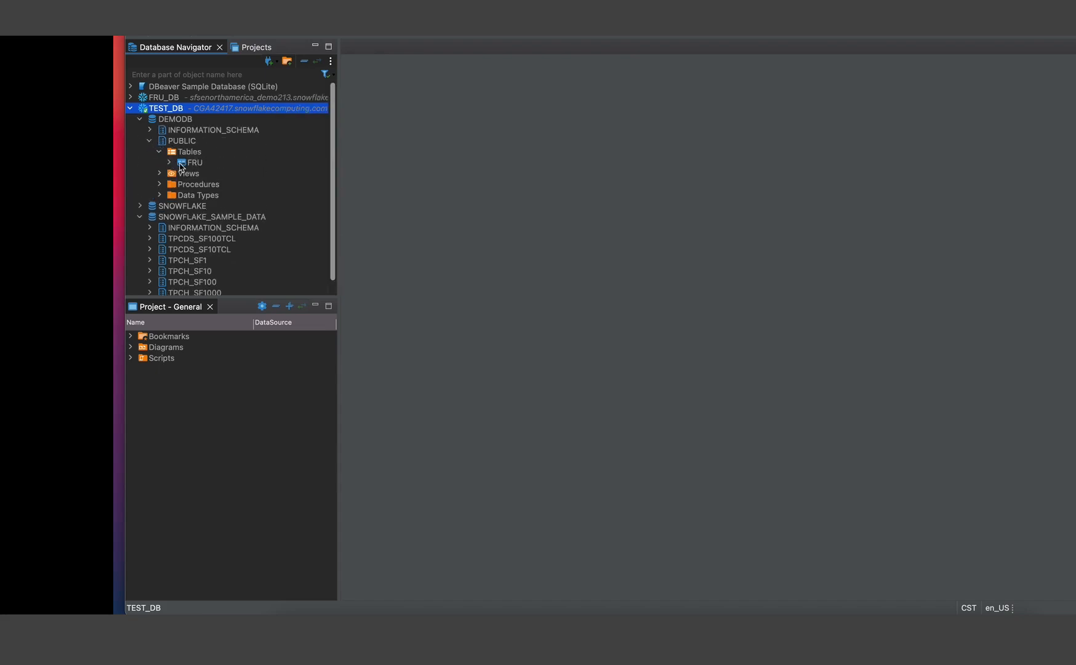
{"action": "right_click", "coordinate": [179, 164]}
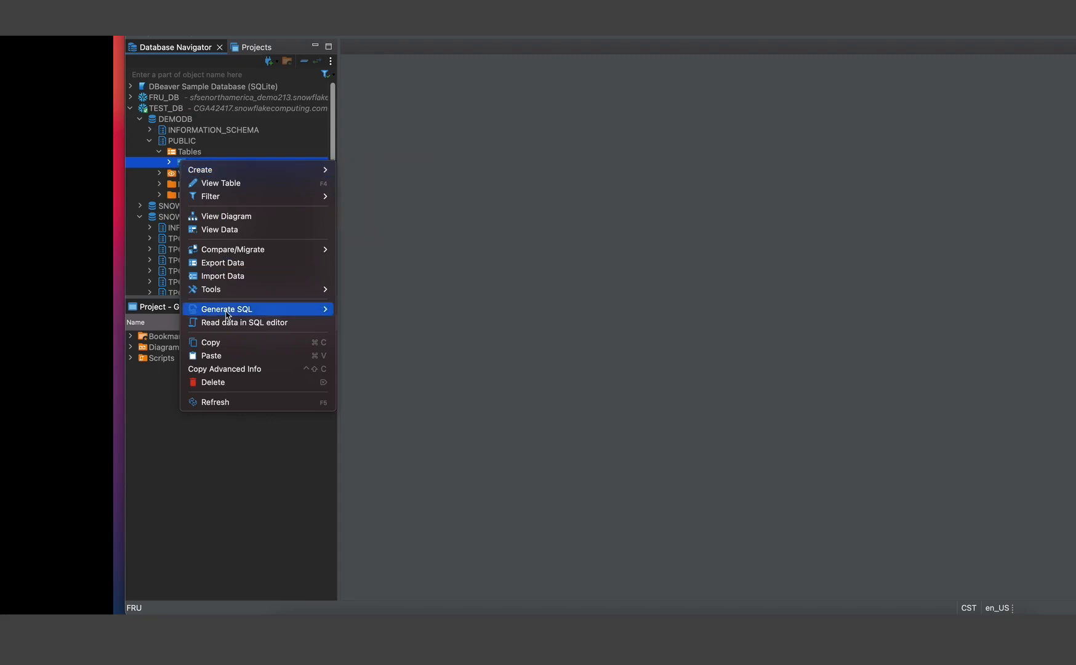
{"action": "left_click", "coordinate": [209, 383]}
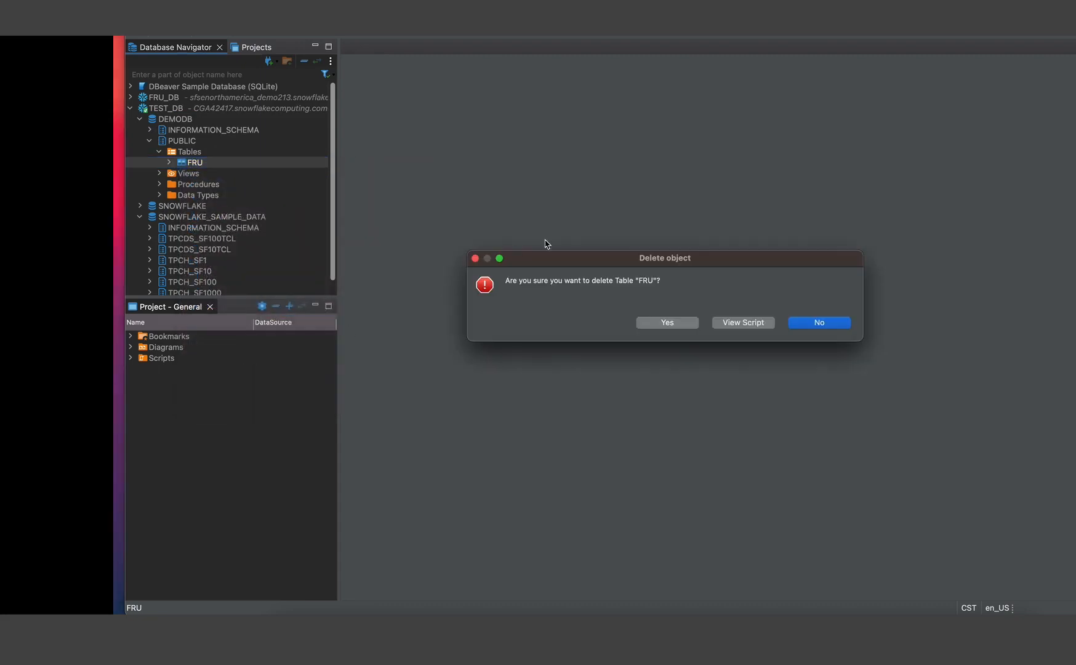
{"action": "left_click", "coordinate": [677, 324]}
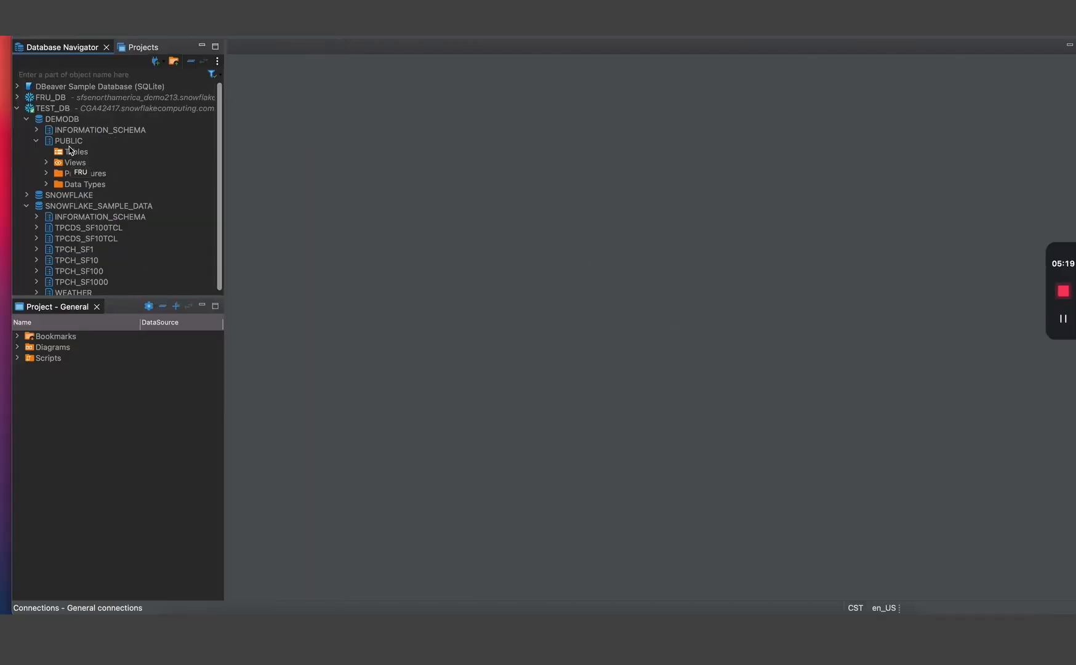
{"action": "left_click", "coordinate": [148, 185]}
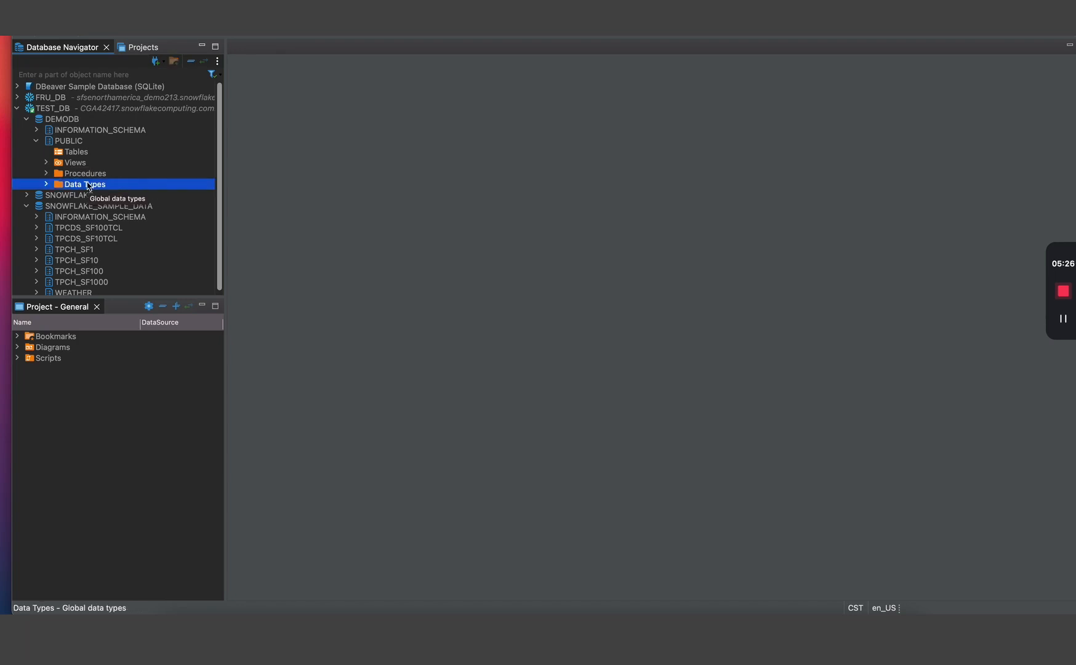
{"action": "key", "text": "super+Tab"}
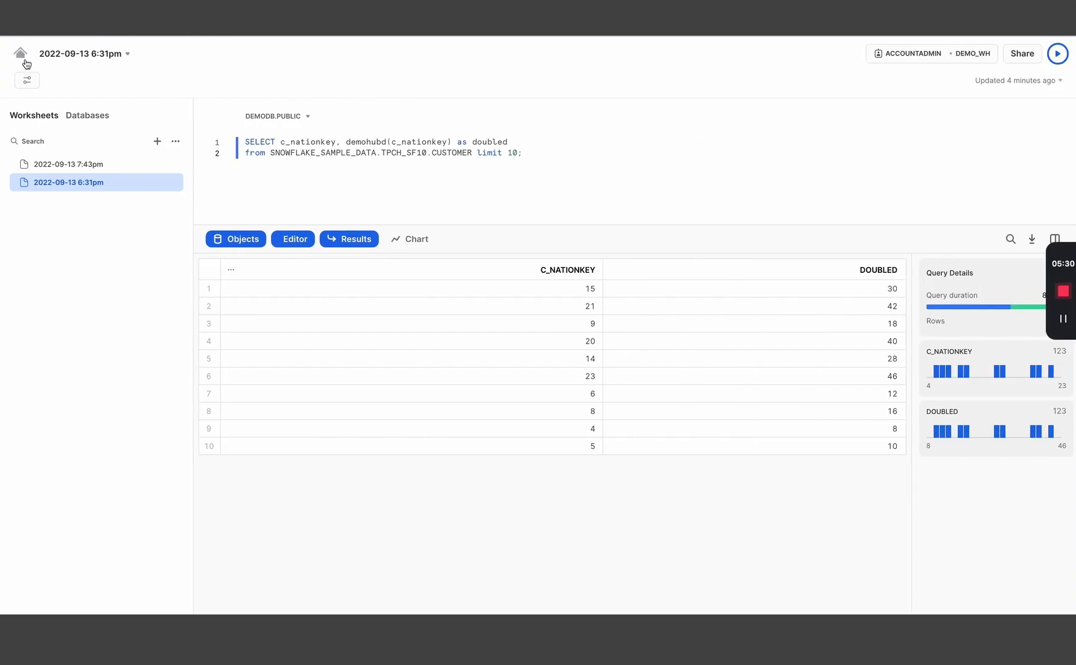
- Browse DEMODB's PUBLIC schema object types on Snowsight's Databases page, then return to DBeaver
{"action": "left_click", "coordinate": [19, 54]}
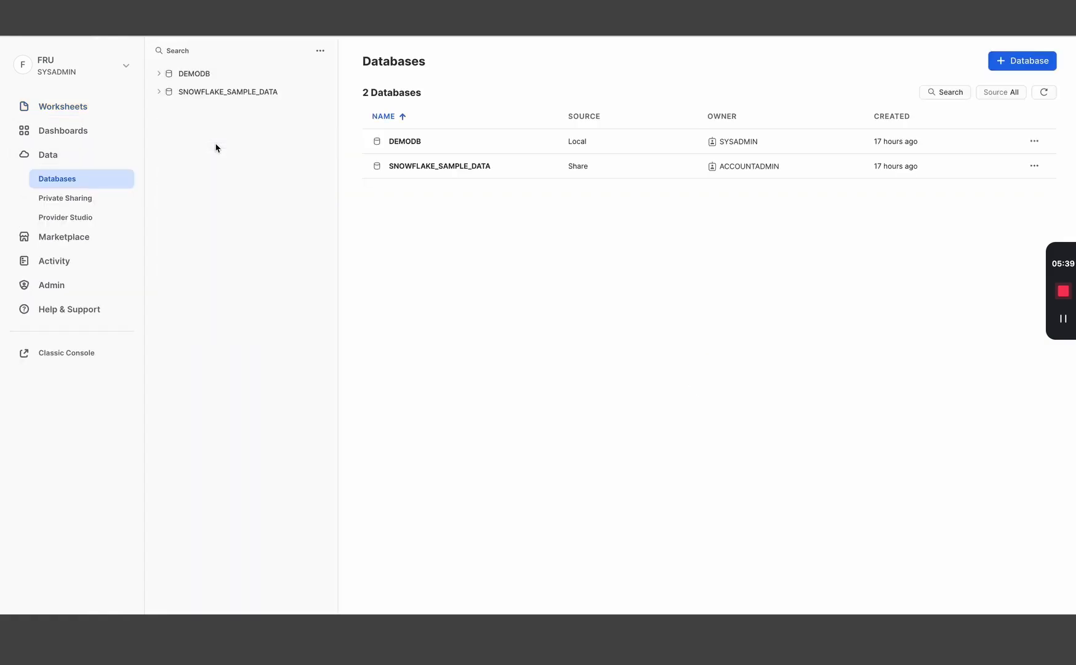
{"action": "left_click", "coordinate": [163, 74]}
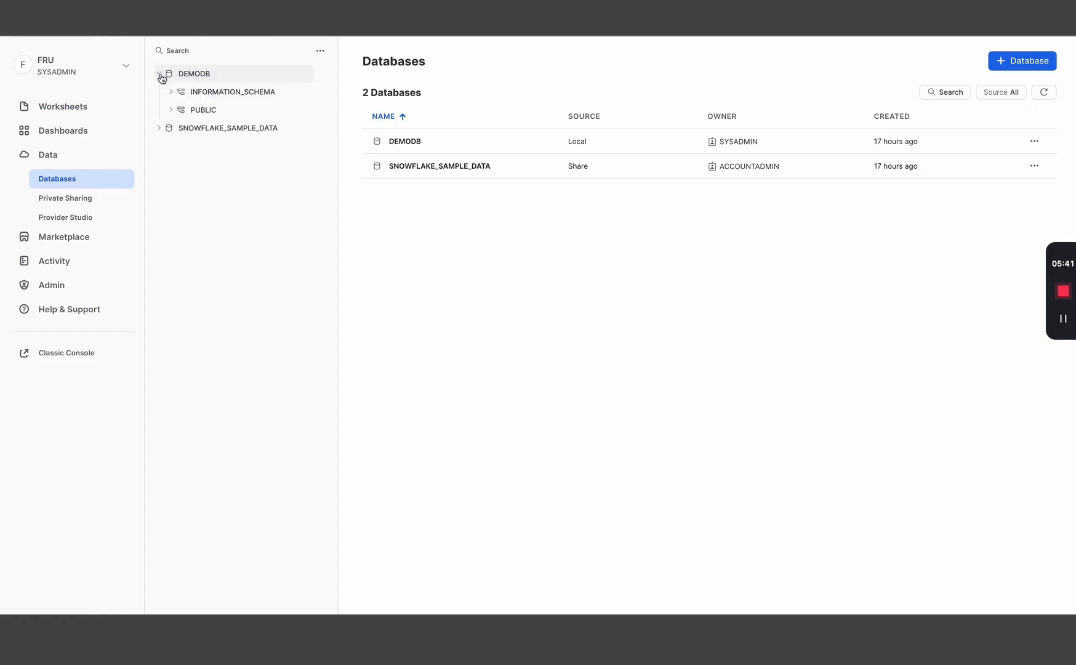
{"action": "left_click", "coordinate": [172, 110]}
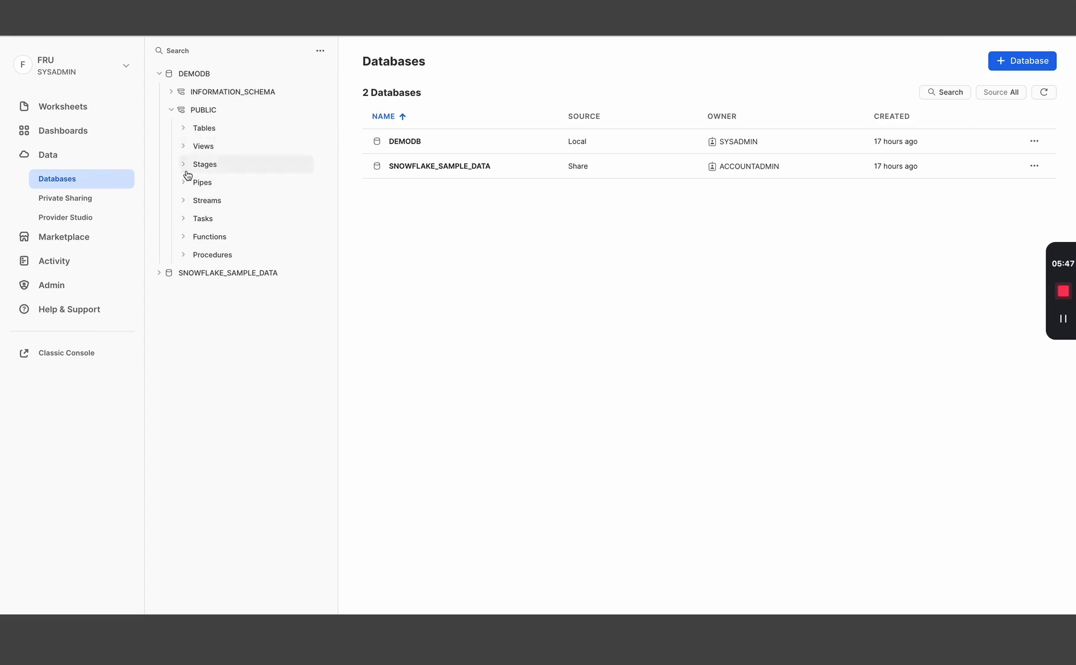
{"action": "key", "text": "ctrl+Left"}
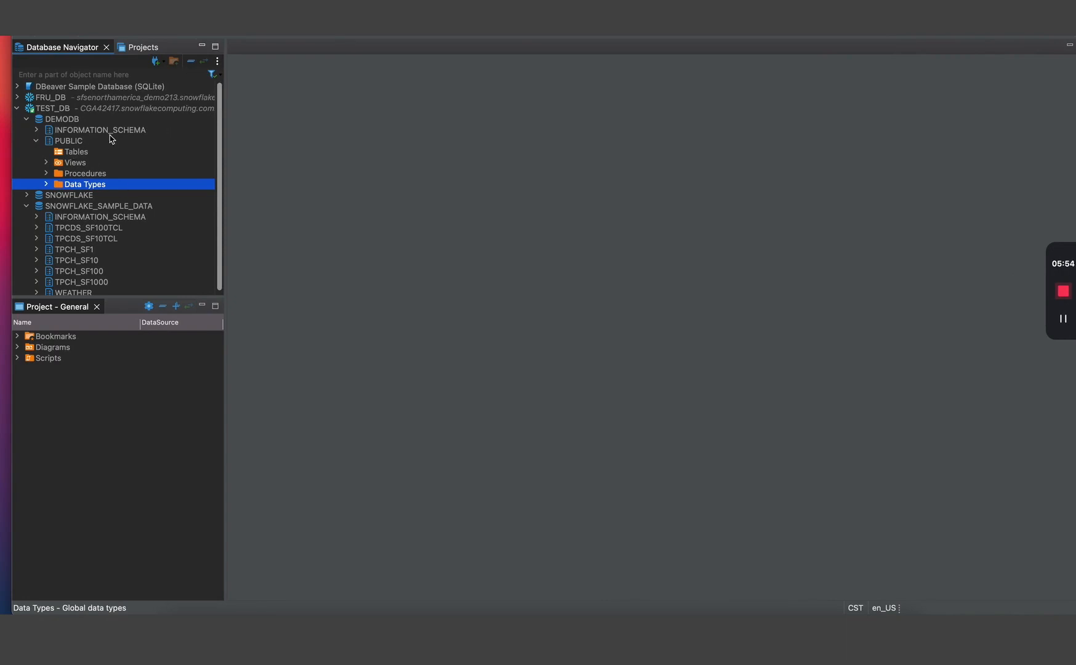
- Collapse DEMODB and create a new SQL script on TEST_DB's SNOWFLAKE_SAMPLE_DATA database
{"action": "left_click", "coordinate": [38, 143]}
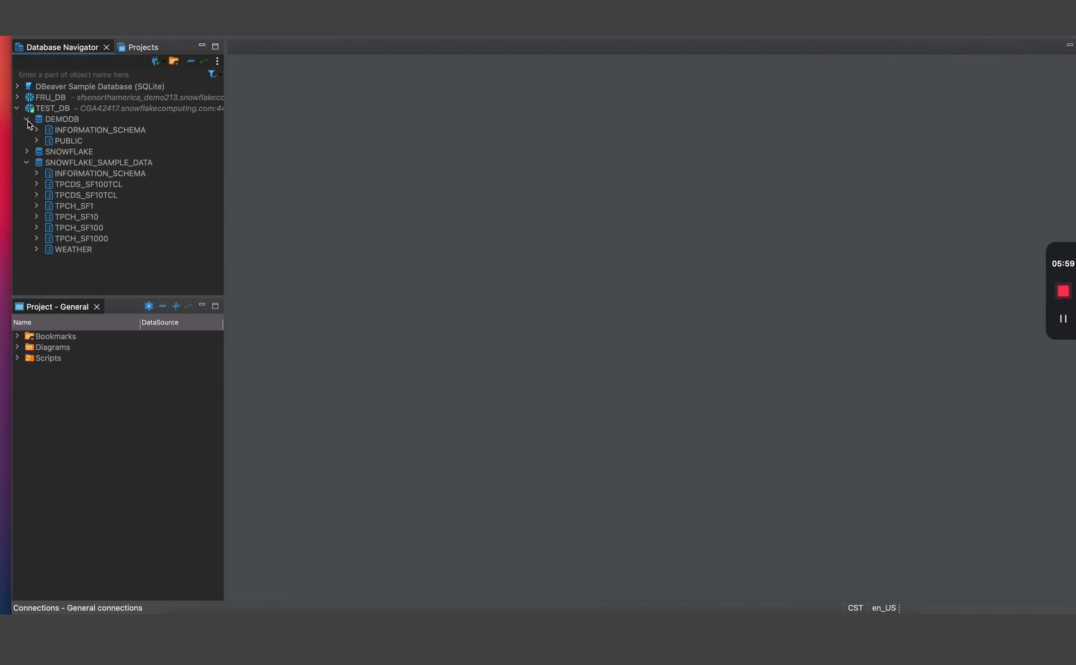
{"action": "left_click", "coordinate": [27, 121]}
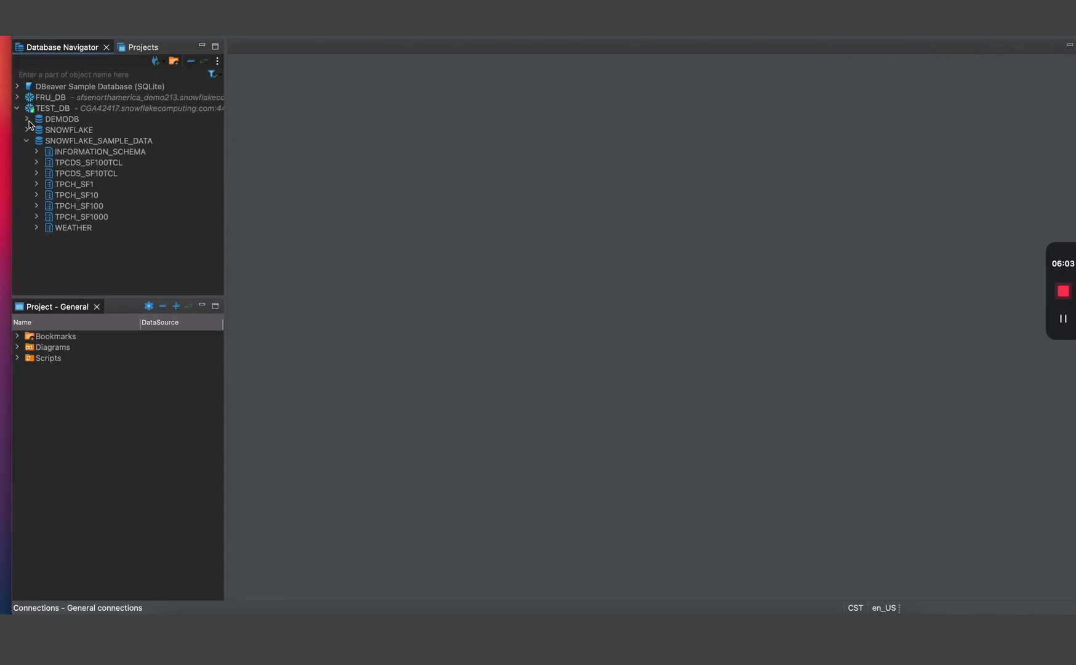
{"action": "right_click", "coordinate": [67, 144]}
{"action": "mouse_move", "coordinate": [111, 167]}
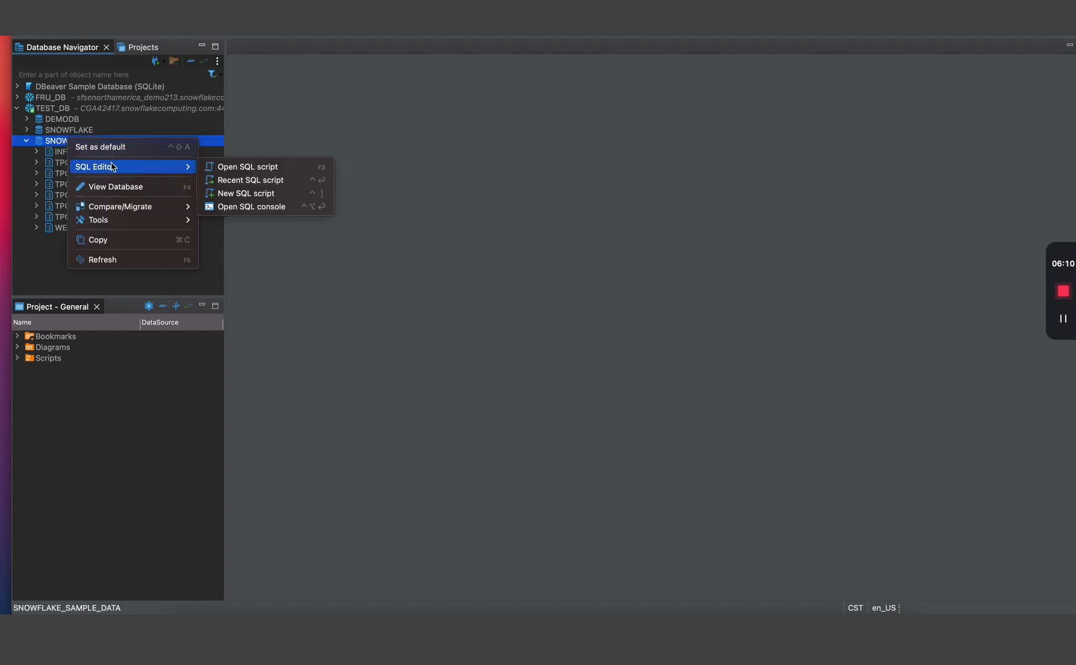
{"action": "left_click", "coordinate": [265, 194]}
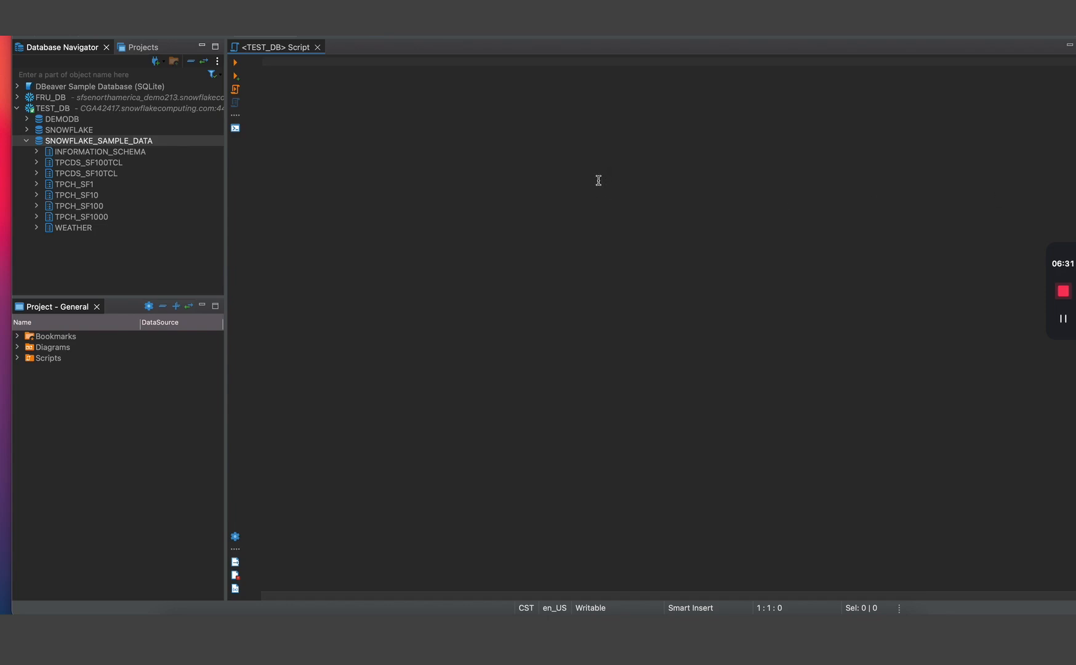
- Paste and run SELECT CURRENT_VERSION(); to get 6.30.0 in the results grid
{"action": "type", "text": "SELECT CURRENT_VERSION();"}
{"action": "key", "text": "super+a"}
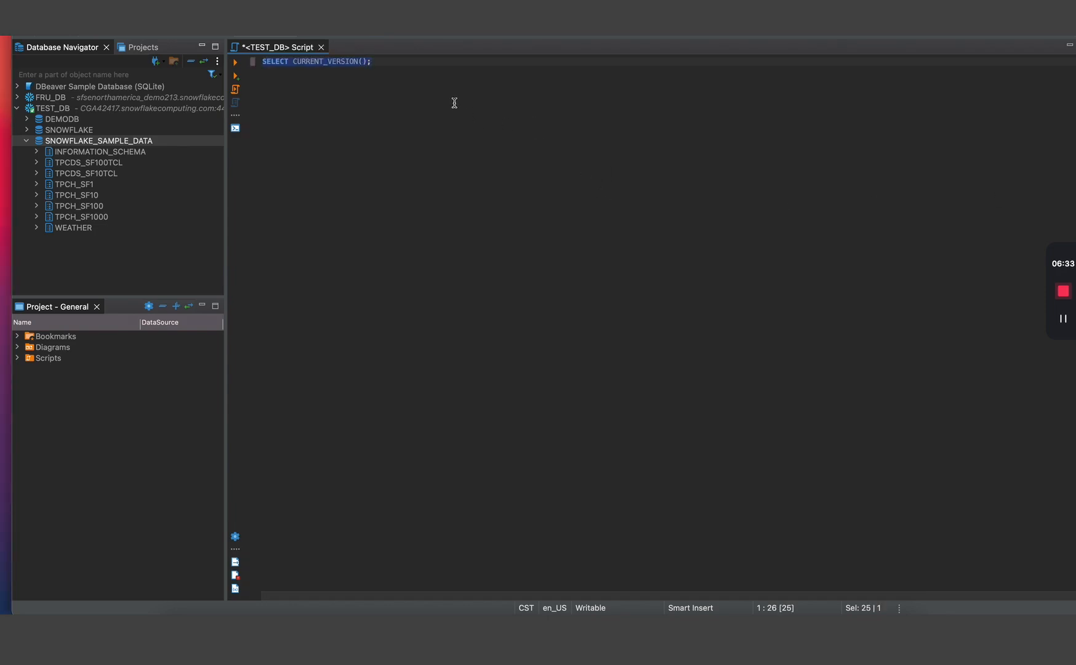
{"action": "left_click", "coordinate": [401, 81]}
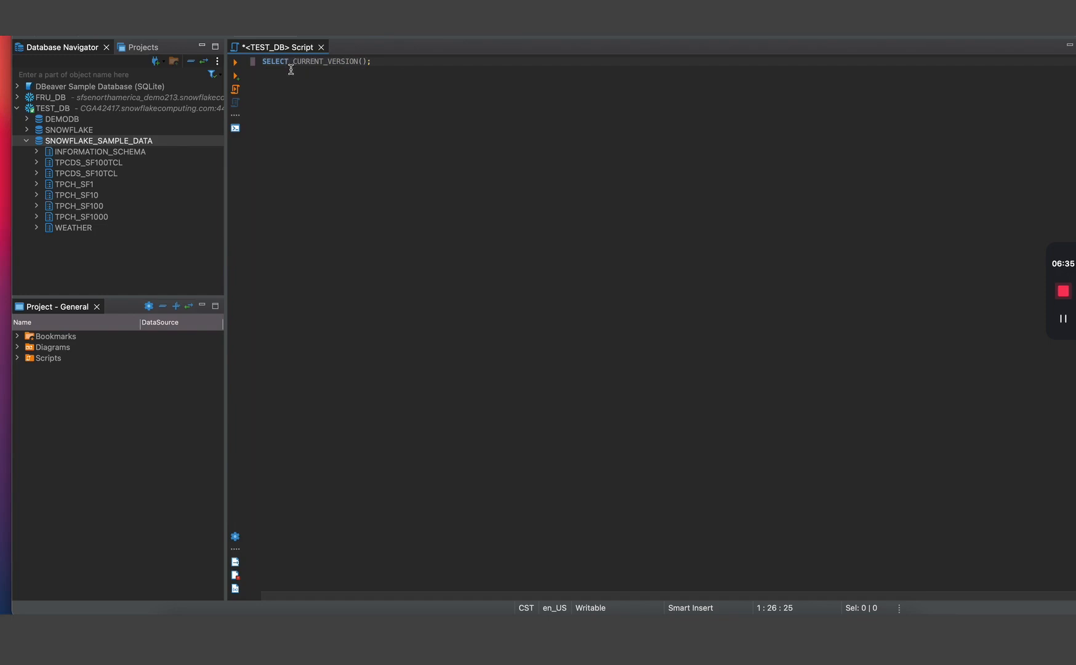
{"action": "left_click_drag", "start_coordinate": [372, 61], "coordinate": [259, 61]}
{"action": "left_click", "coordinate": [237, 64]}
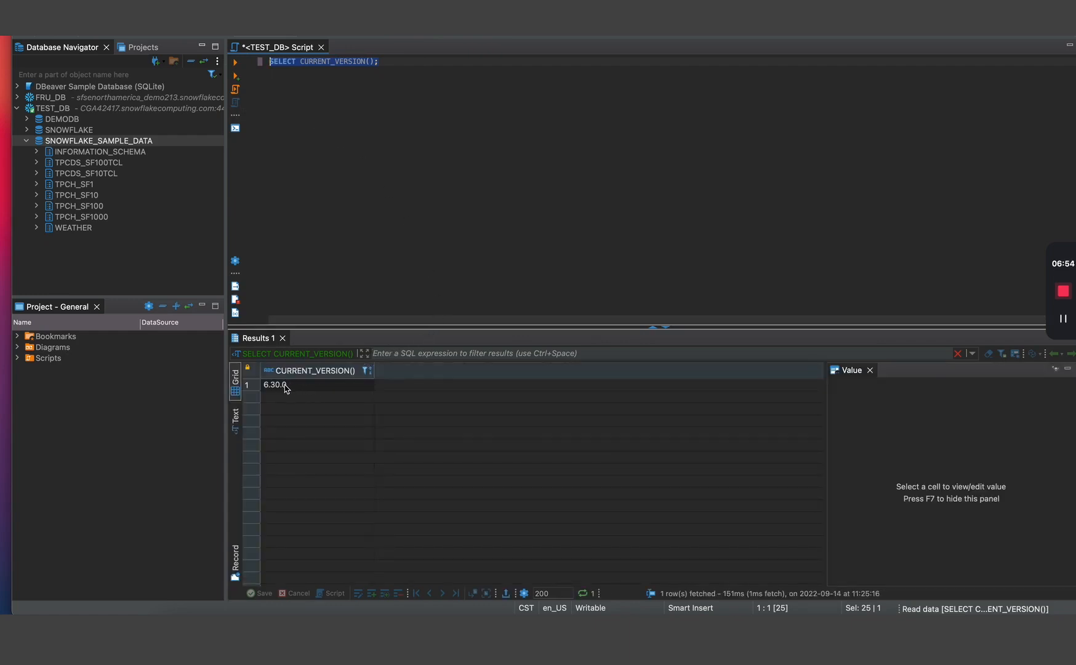
{"action": "left_click", "coordinate": [286, 386]}
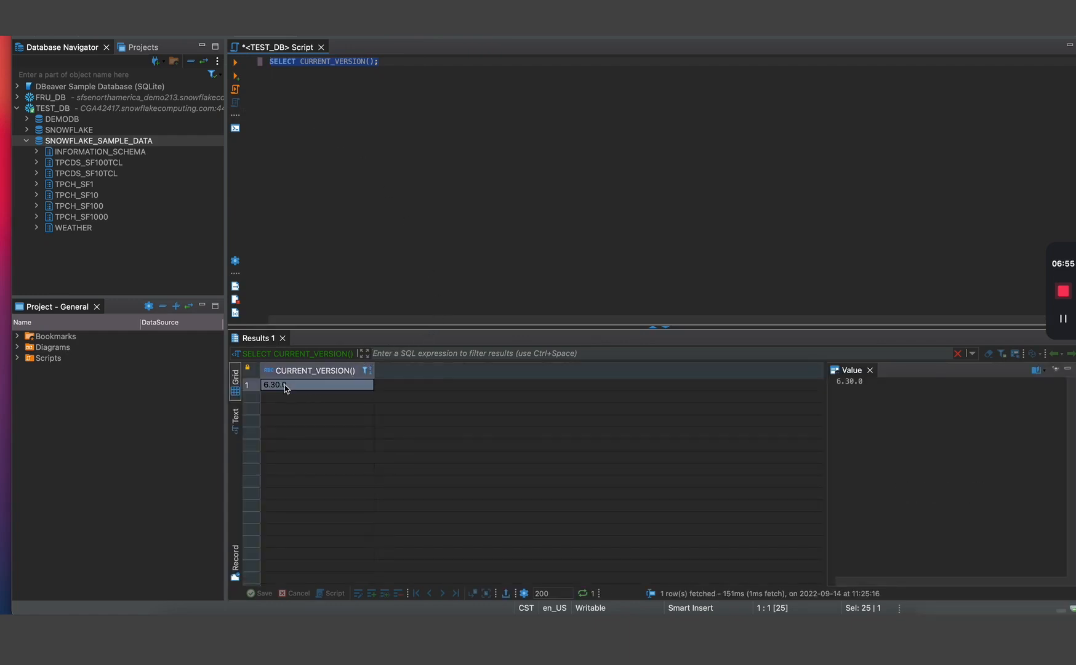
- Rerun the version query with the SQL Terminal showing its 6.30.0 output
{"action": "left_click", "coordinate": [235, 128]}
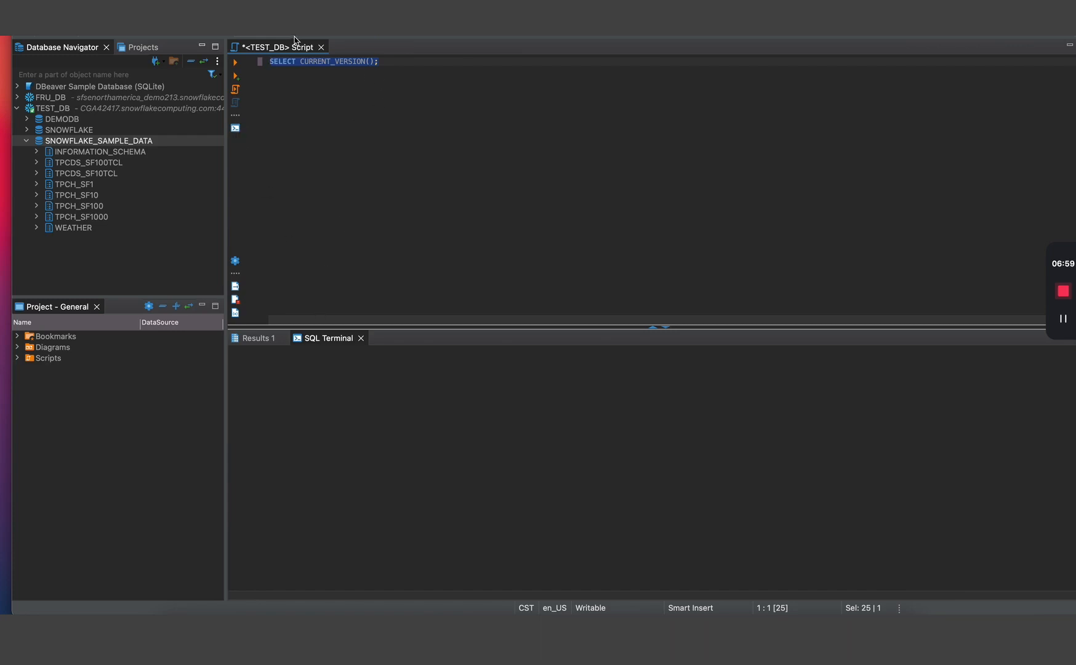
{"action": "left_click", "coordinate": [236, 63]}
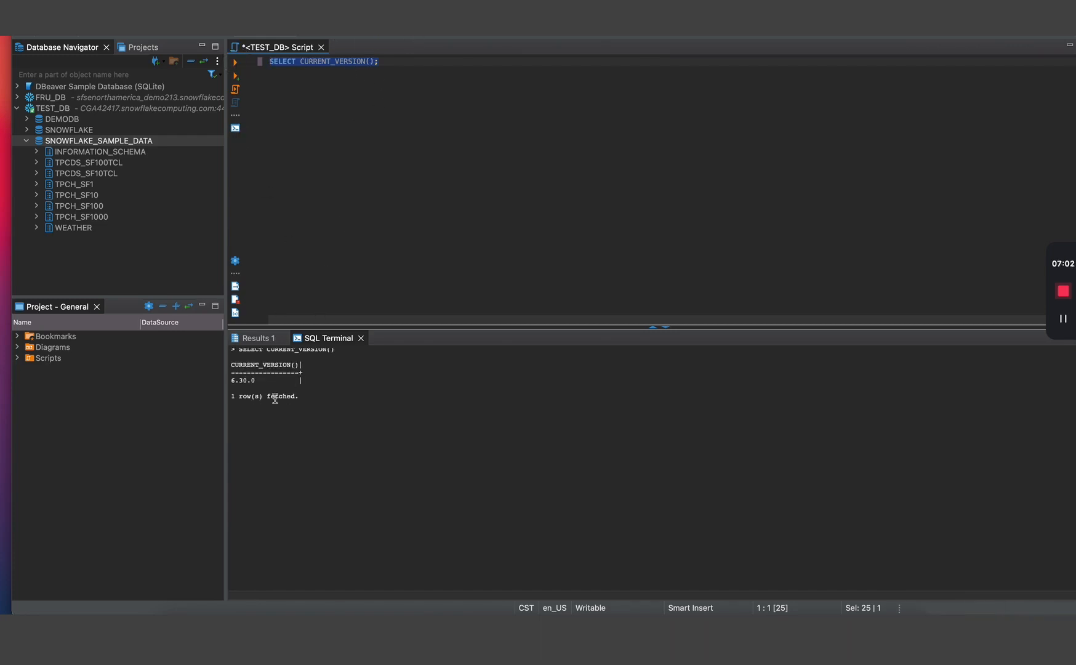
{"action": "left_click_drag", "start_coordinate": [252, 374], "coordinate": [230, 377]}
{"action": "left_click", "coordinate": [252, 385]}
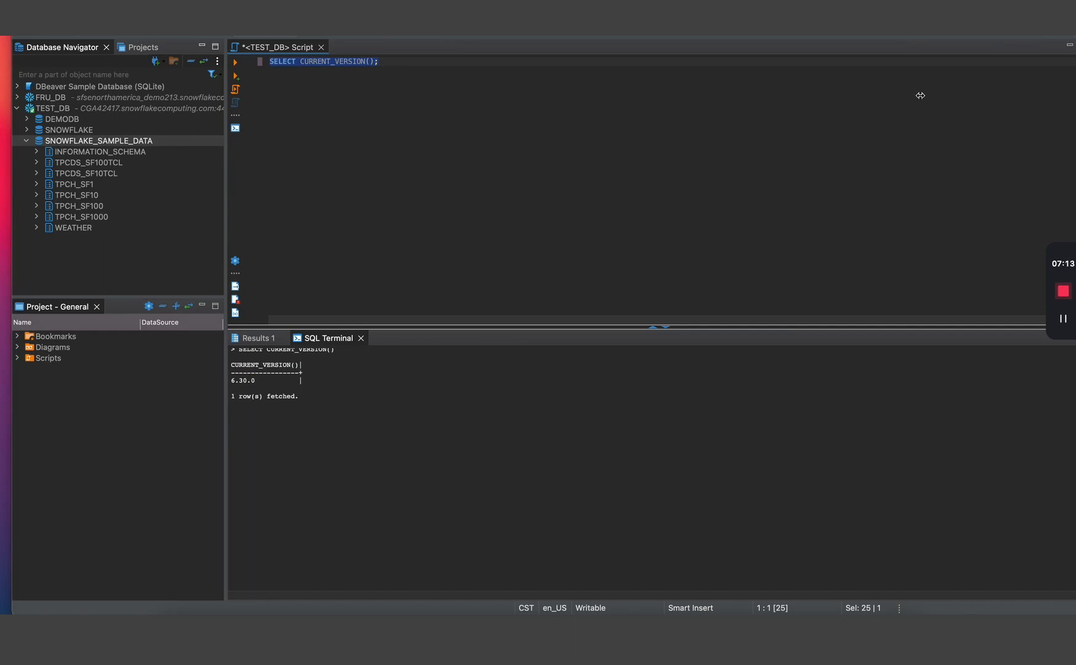
- Copy the Q1 Pricing Summary Report SQL from Snowflake's Sample Data: TPC-H documentation page
{"action": "key", "text": "ctrl+Right"}
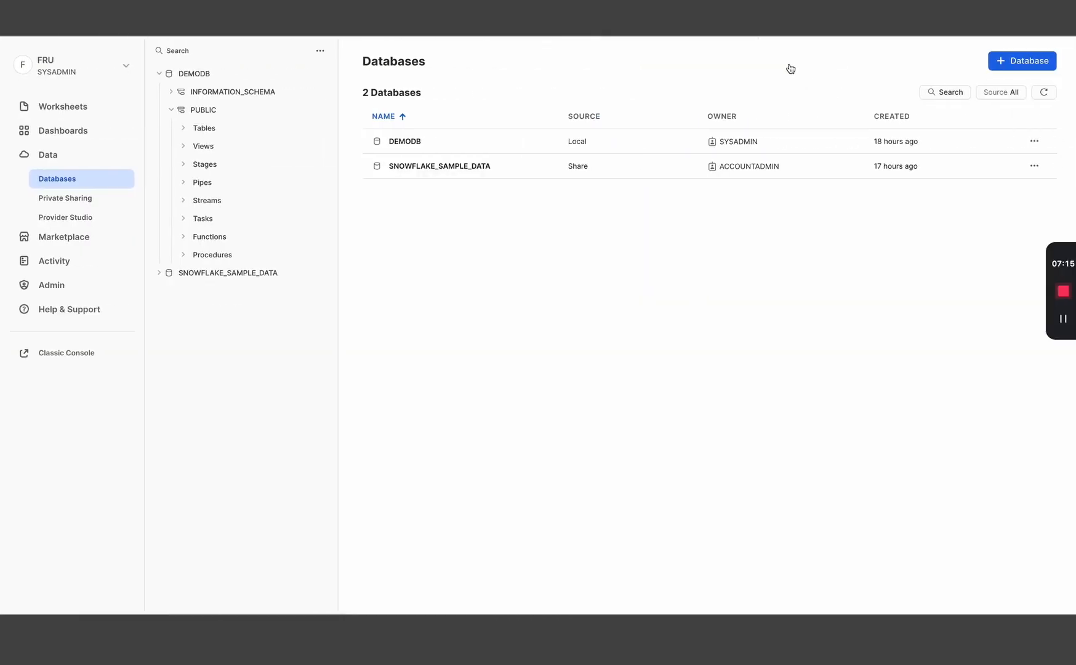
{"action": "key", "text": "super+t"}
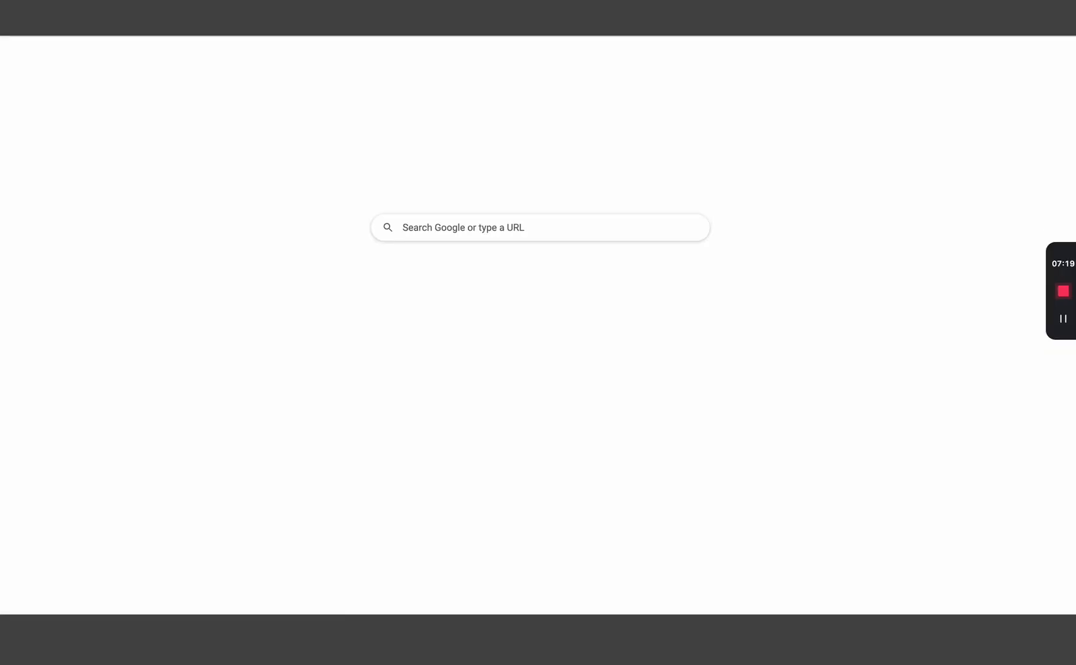
{"action": "key", "text": "Return"}
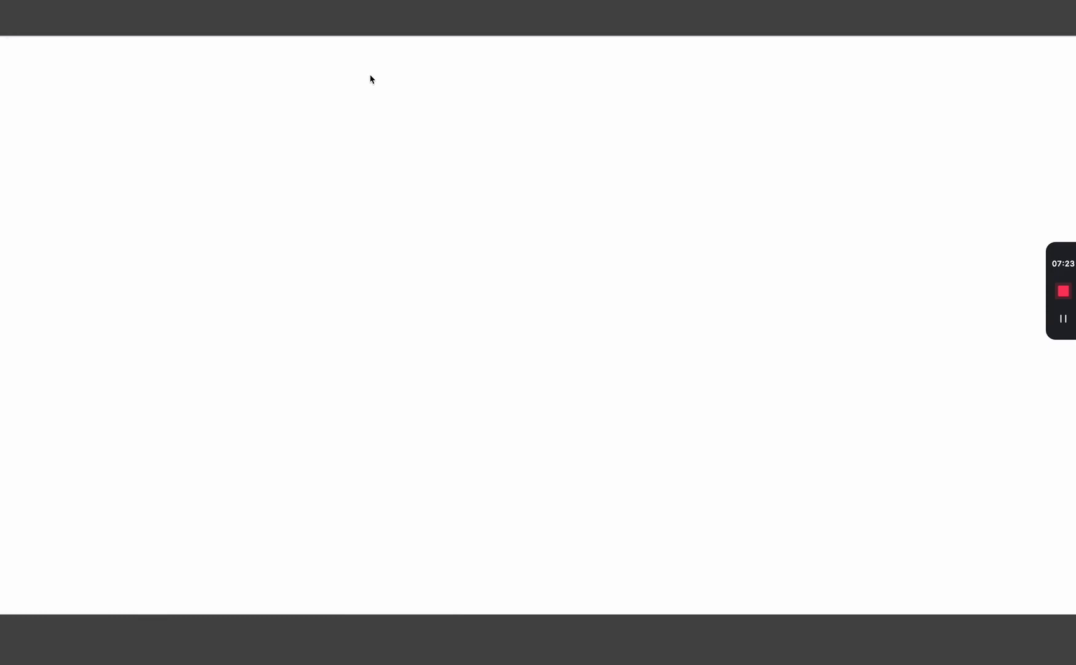
{"action": "scroll", "coordinate": [443, 202], "scroll_direction": "down", "scroll_amount": 20}
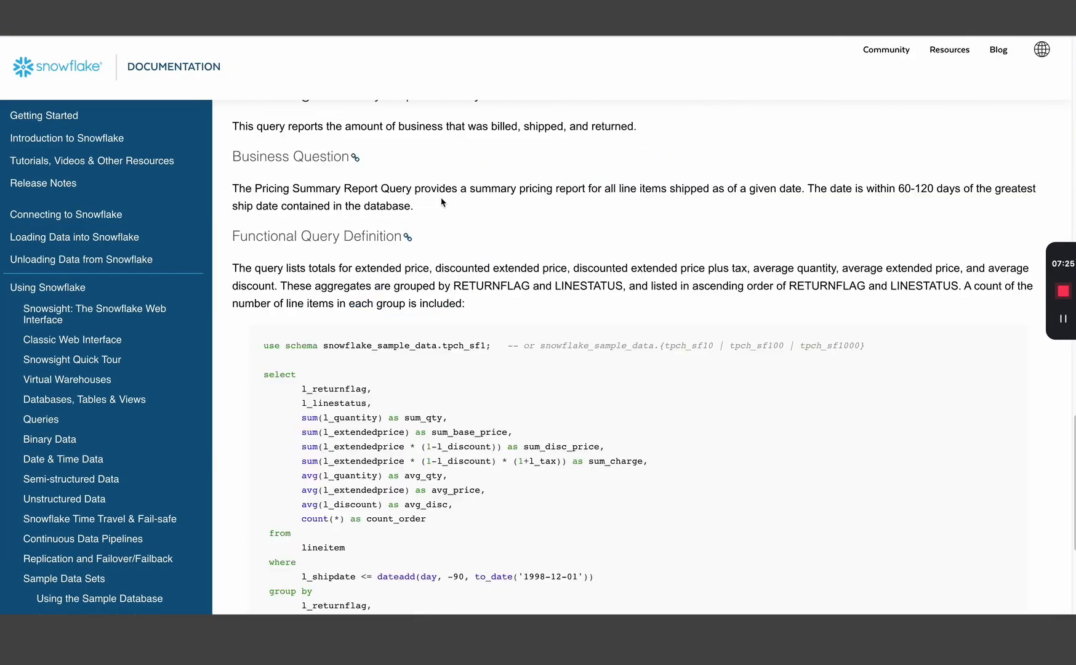
{"action": "scroll", "coordinate": [431, 215], "scroll_direction": "up", "scroll_amount": 1}
{"action": "left_click_drag", "start_coordinate": [398, 359], "coordinate": [343, 232]}
{"action": "scroll", "coordinate": [343, 231], "scroll_direction": "up", "scroll_amount": 1}
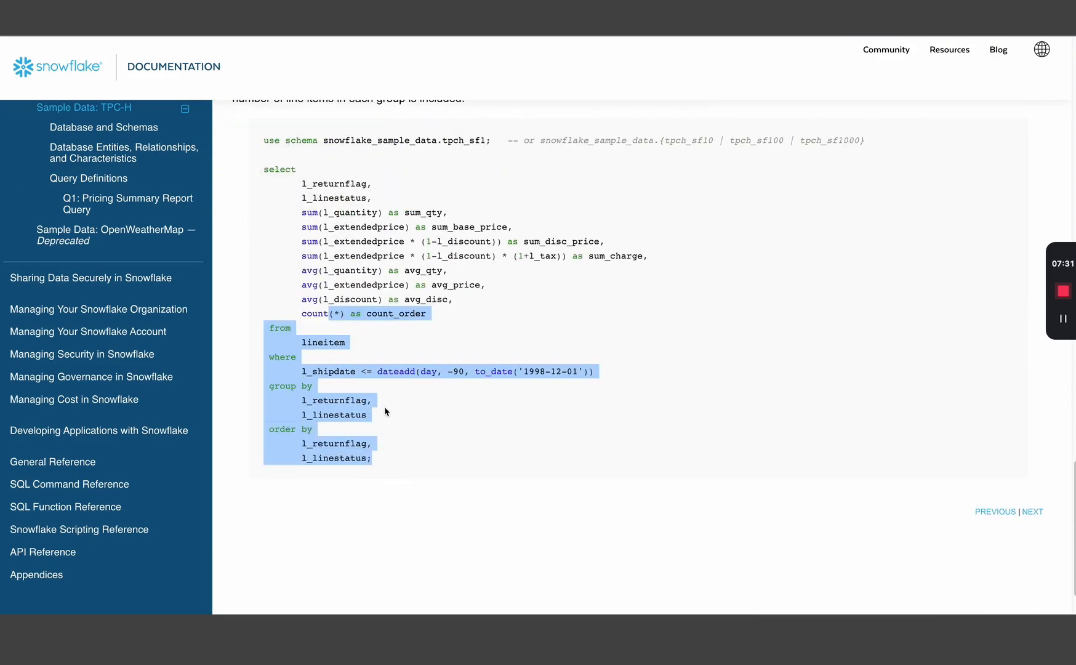
{"action": "left_click", "coordinate": [378, 342]}
{"action": "scroll", "coordinate": [328, 216], "scroll_direction": "up", "scroll_amount": 2}
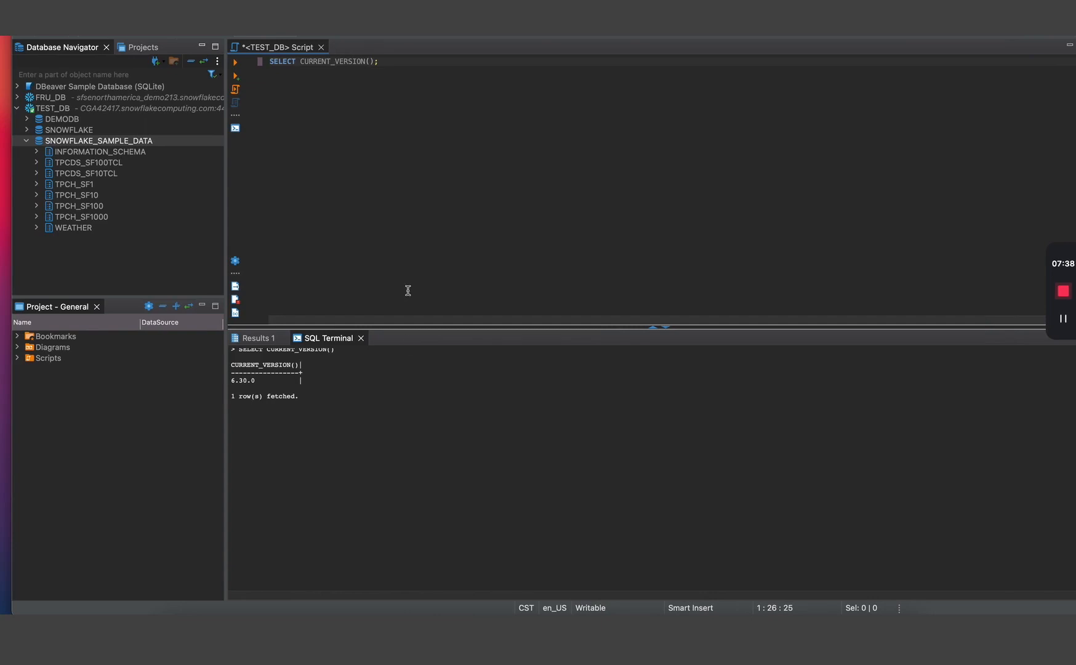
{"action": "key", "text": "super+a"}
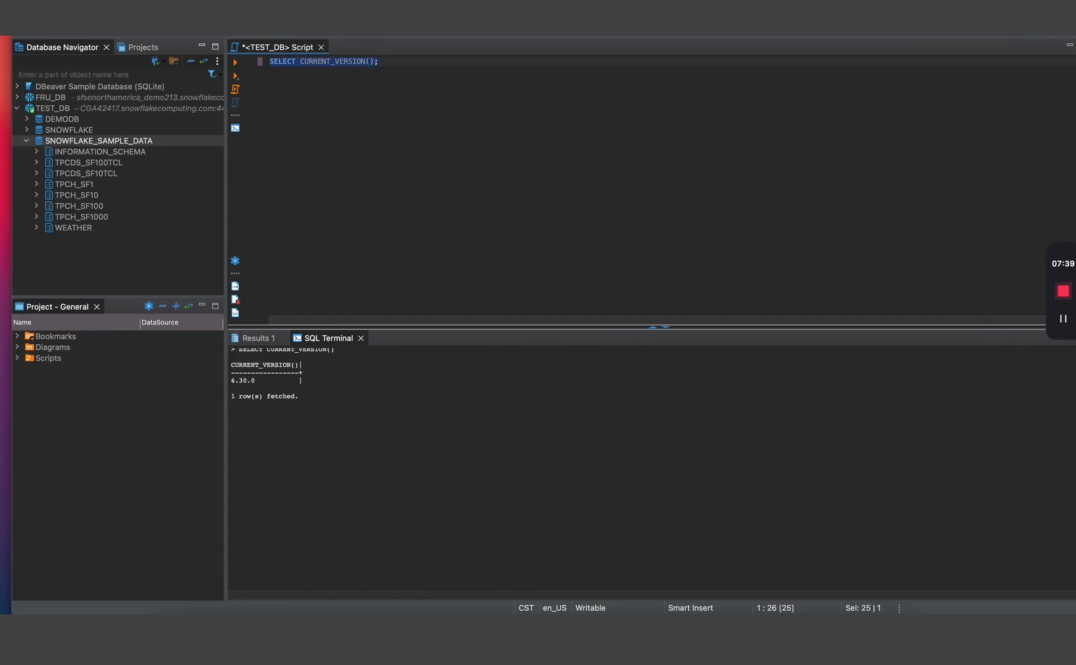
- Paste the TPC-H query over the old line and run its use schema TPCH_SF1 statement
{"action": "type", "text": "use schema snowflake_sample_data.tpch_sf1;   -- or snowflake_sample_data.{tpch_sf10 | tpch_sf100 | tpch_sf1000}  select        l_returnflag,        l_linestatus,        sum(l_quantity) as sum_qty,        sum(l_extendedprice) as sum_base_price,        sum(l_extendedprice * (1-l_discount)) as sum_disc_price,        sum(l_extendedprice * (1-l_discount) * (1+l_tax)) as sum_charge,        avg(l_quantity) as avg_qty,        avg(l_extendedprice) as avg_price,        avg(l_discount) as avg_disc,        count(*) as count_order  from        lineitem  where        l_shipdate <= dateadd(day, -90, to_date('1998-12-01'))  group by        l_returnflag,        l_linestatus  order by        l_returnflag,        l_linestatus;"}
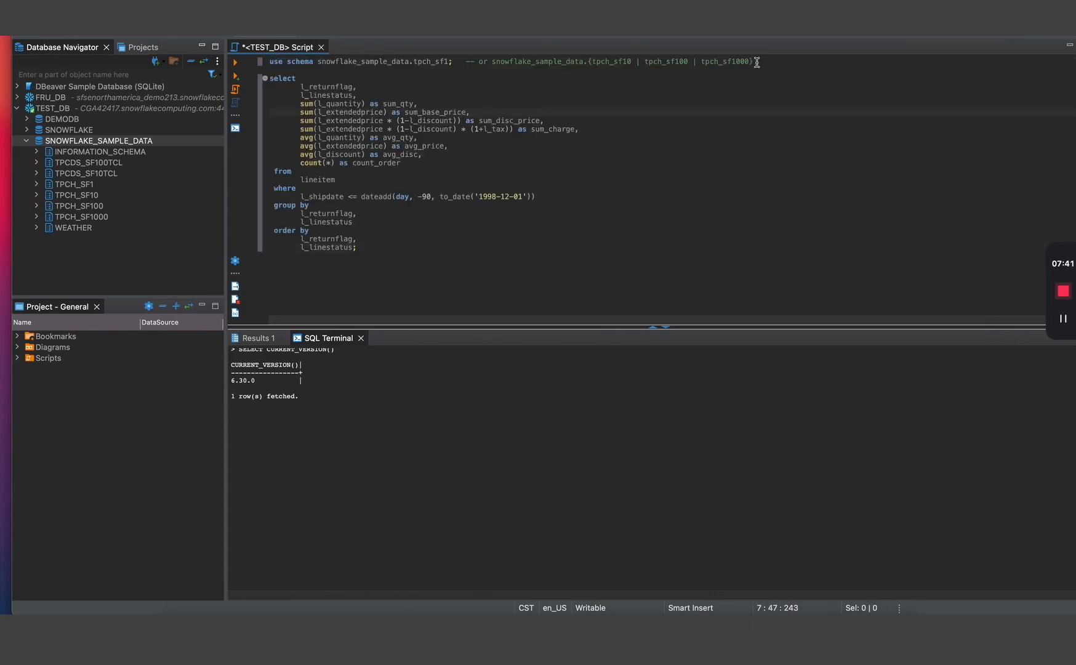
{"action": "left_click_drag", "start_coordinate": [756, 62], "coordinate": [268, 69]}
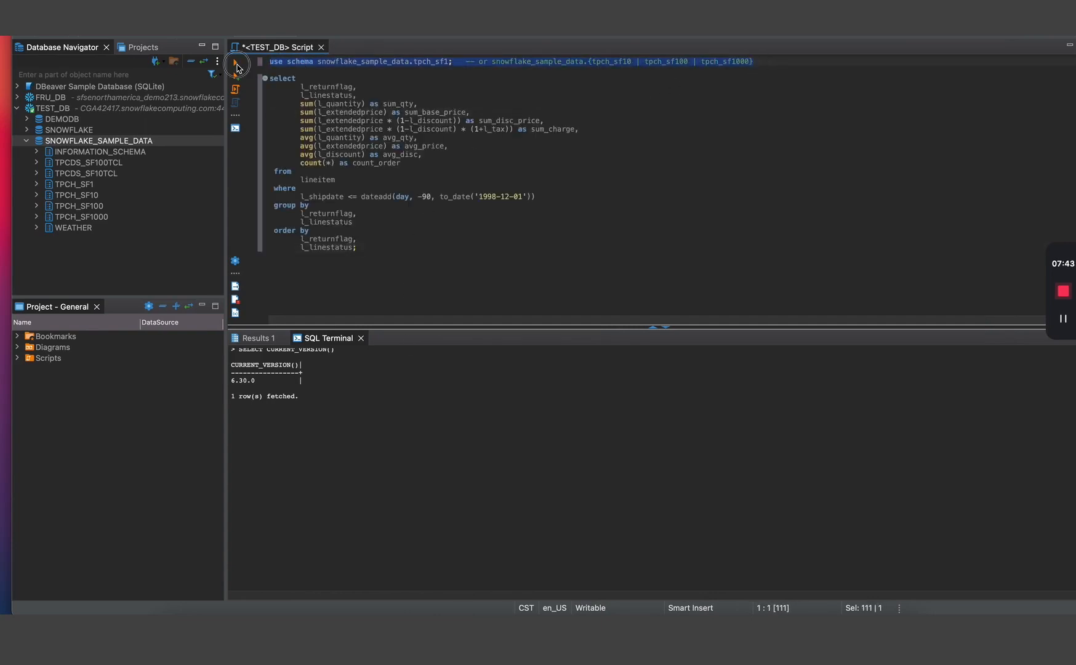
{"action": "left_click", "coordinate": [235, 62]}
- Run the Q1 pricing summary SELECT statement, returning 4 rows of totals
{"action": "left_click_drag", "start_coordinate": [402, 262], "coordinate": [267, 79]}
{"action": "left_click", "coordinate": [276, 92]}
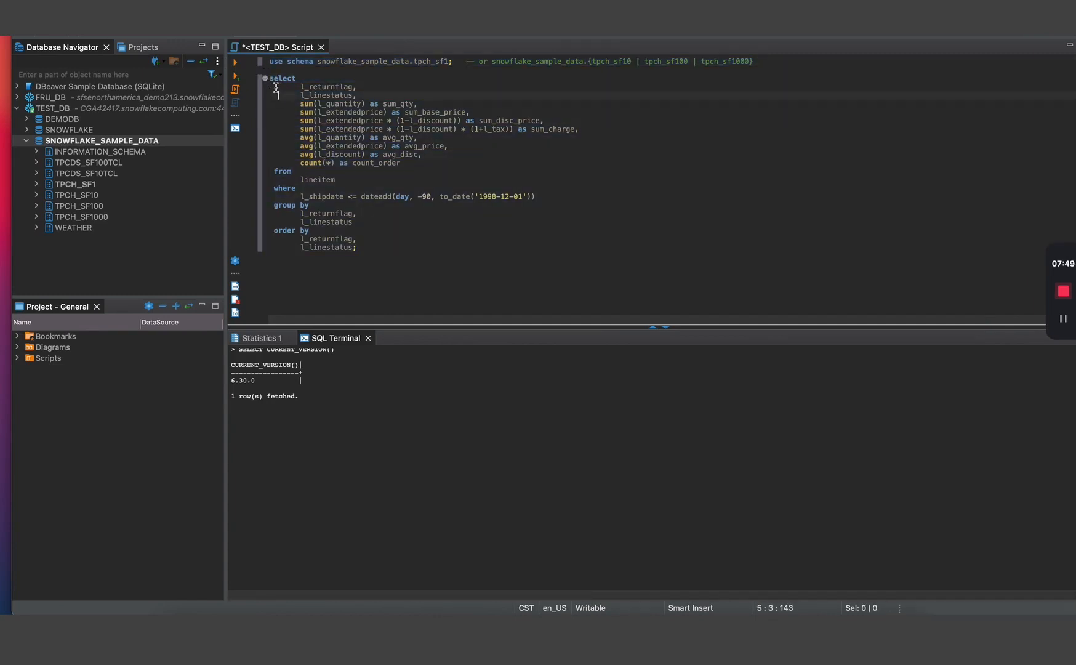
{"action": "left_click", "coordinate": [273, 81]}
{"action": "left_click_drag", "start_coordinate": [369, 246], "coordinate": [250, 73]}
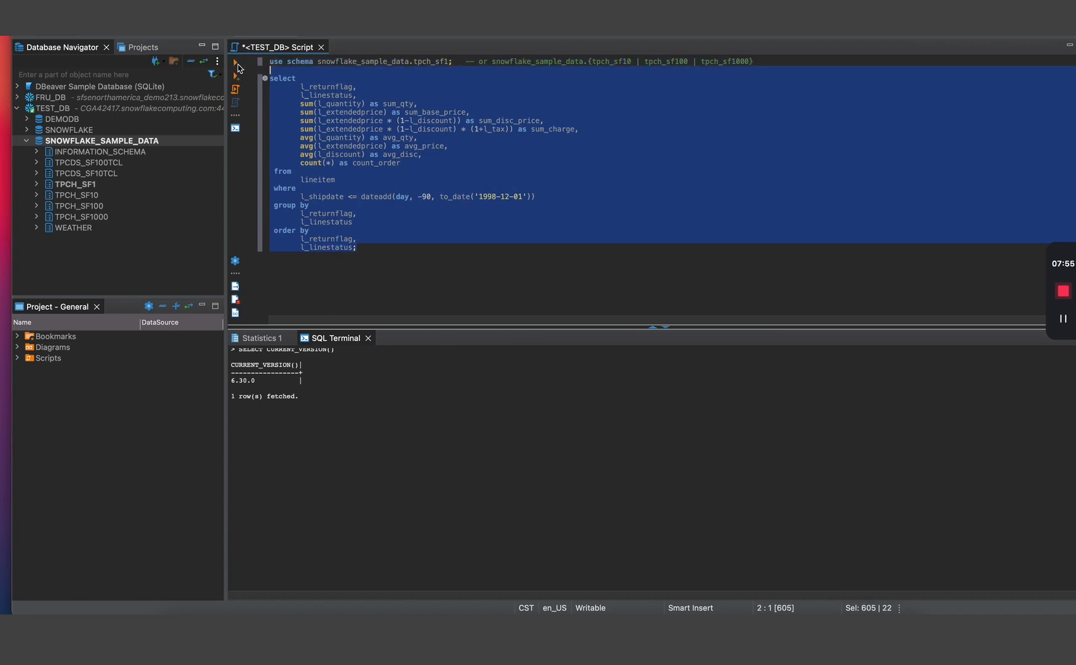
{"action": "left_click", "coordinate": [236, 63]}
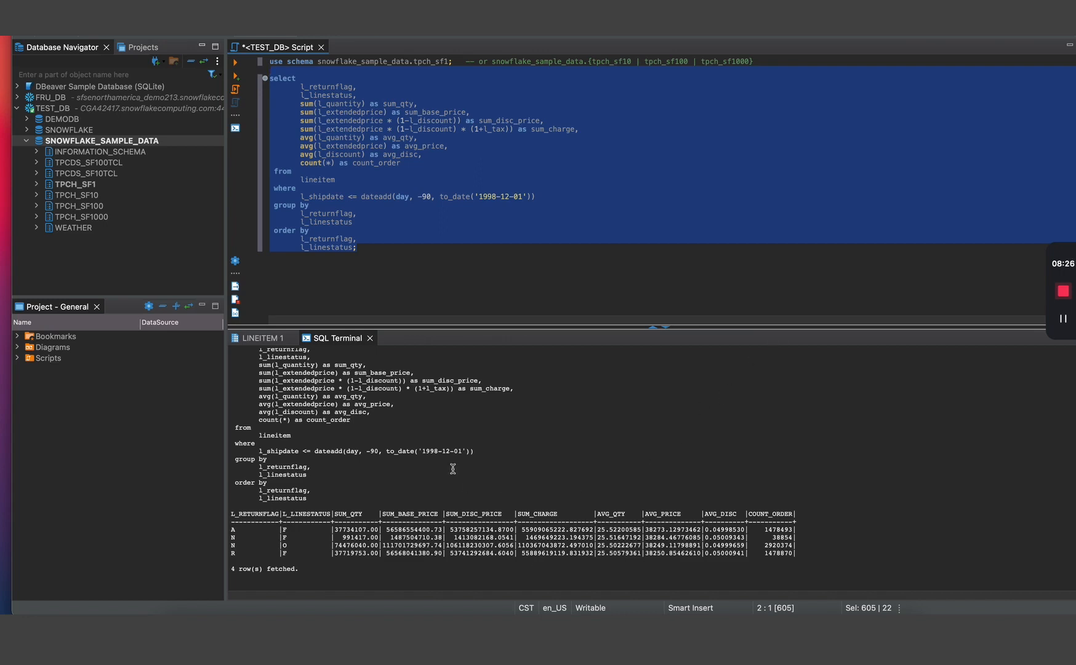
- Open WEATHER's DAILY_14_TOTAL table with View Table, showing columns V (VARIANT) and T (TIMESTAMP)
{"action": "left_click", "coordinate": [381, 247]}
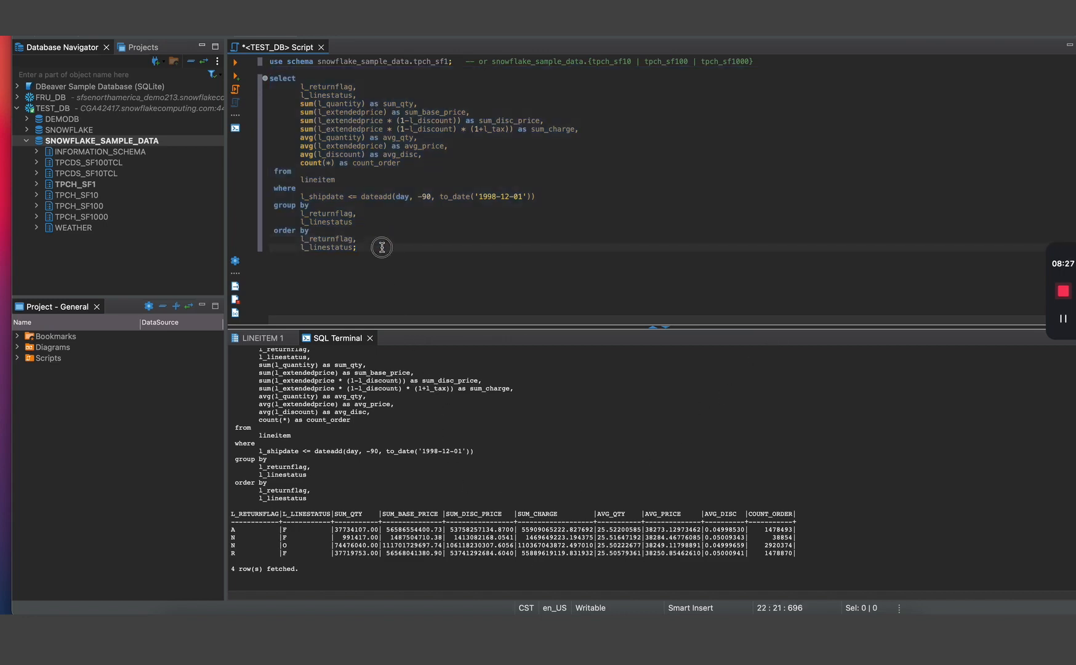
{"action": "left_click", "coordinate": [36, 229]}
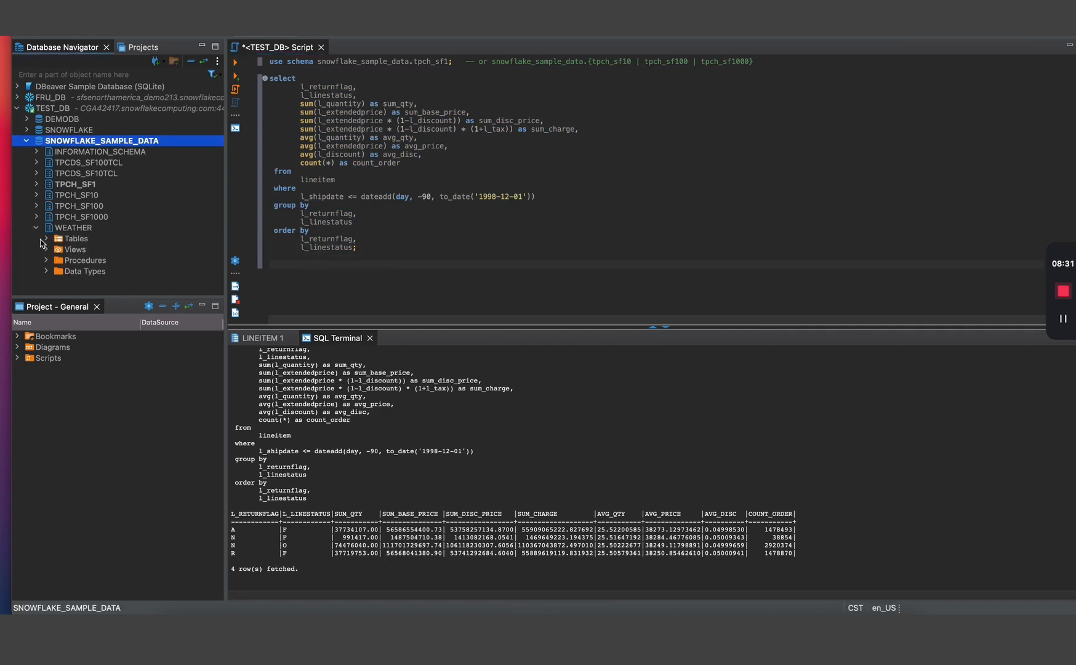
{"action": "left_click", "coordinate": [43, 240]}
{"action": "left_click", "coordinate": [46, 240]}
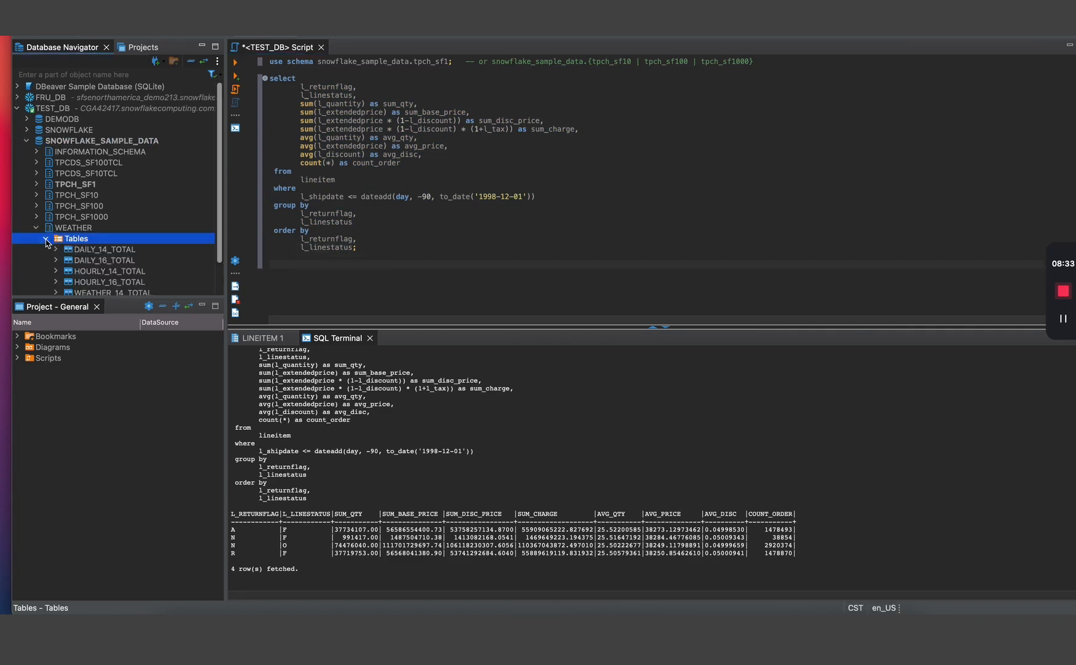
{"action": "left_click", "coordinate": [101, 254]}
{"action": "right_click", "coordinate": [101, 256]}
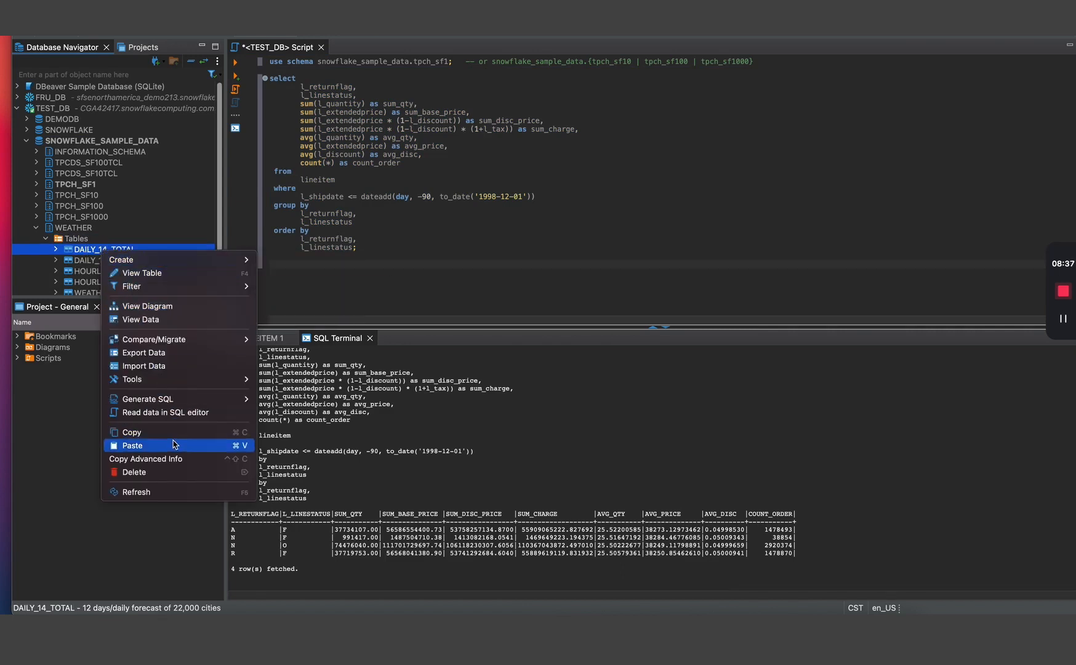
{"action": "left_click", "coordinate": [185, 274]}
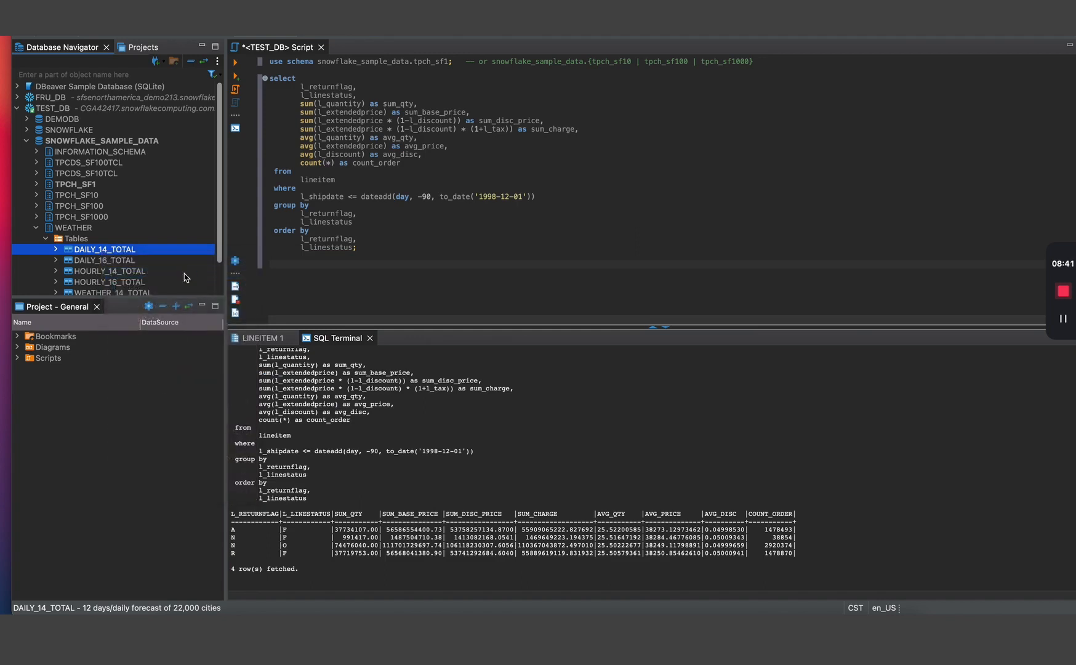
{"action": "scroll", "coordinate": [141, 217], "scroll_direction": "down", "scroll_amount": 2}
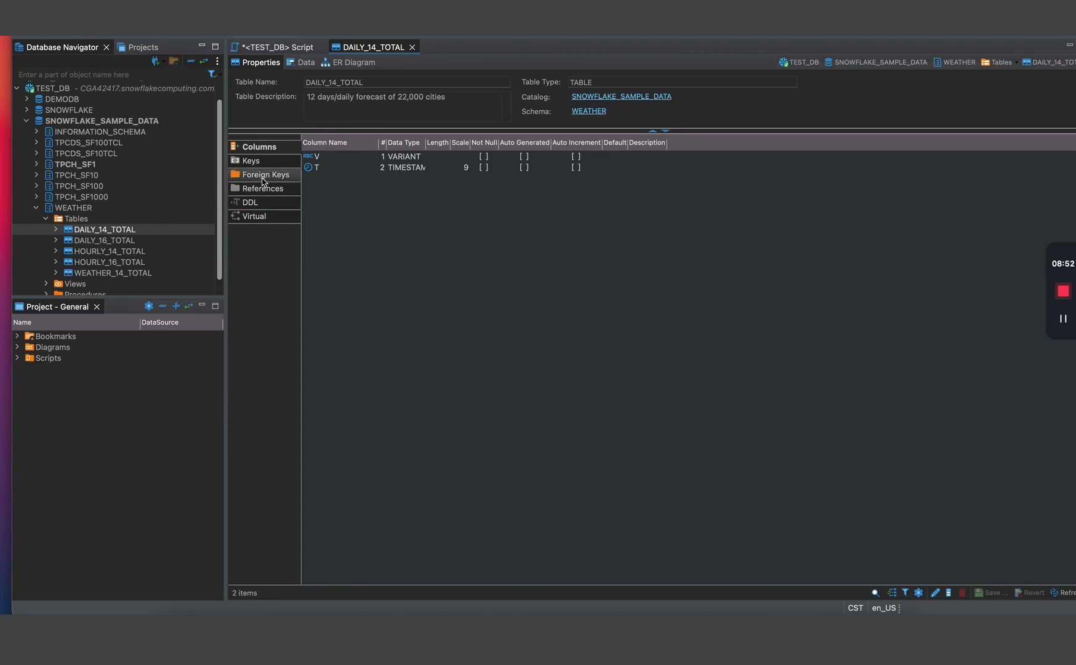
- Look over DAILY_14_TOTAL's keys and DDL, then list its 200 JSON data rows
{"action": "left_click", "coordinate": [257, 162]}
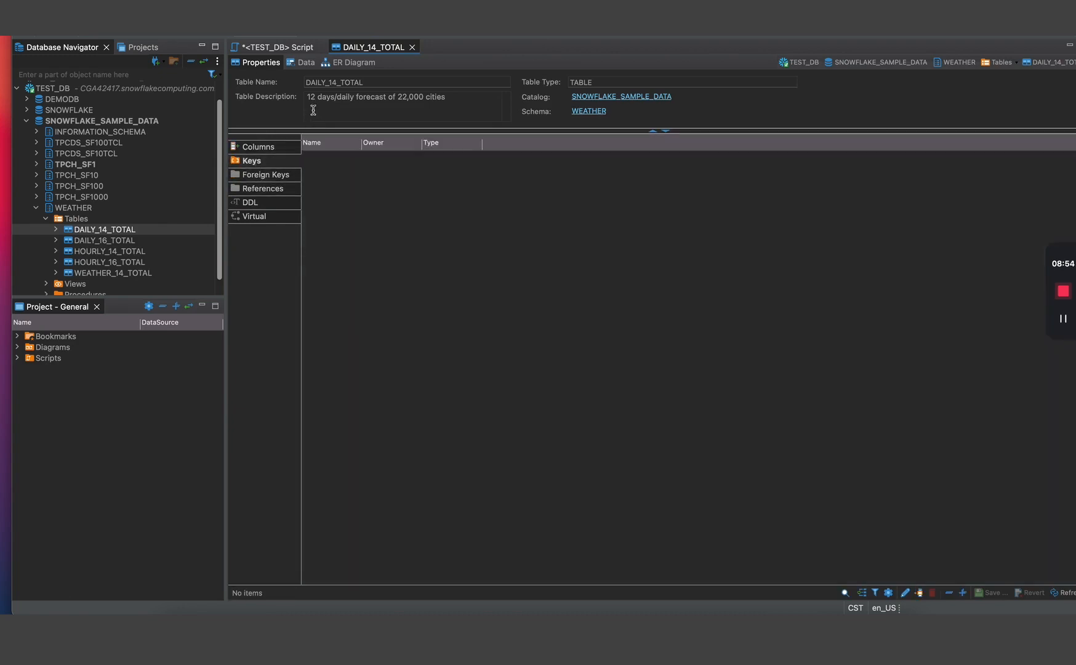
{"action": "left_click", "coordinate": [266, 207]}
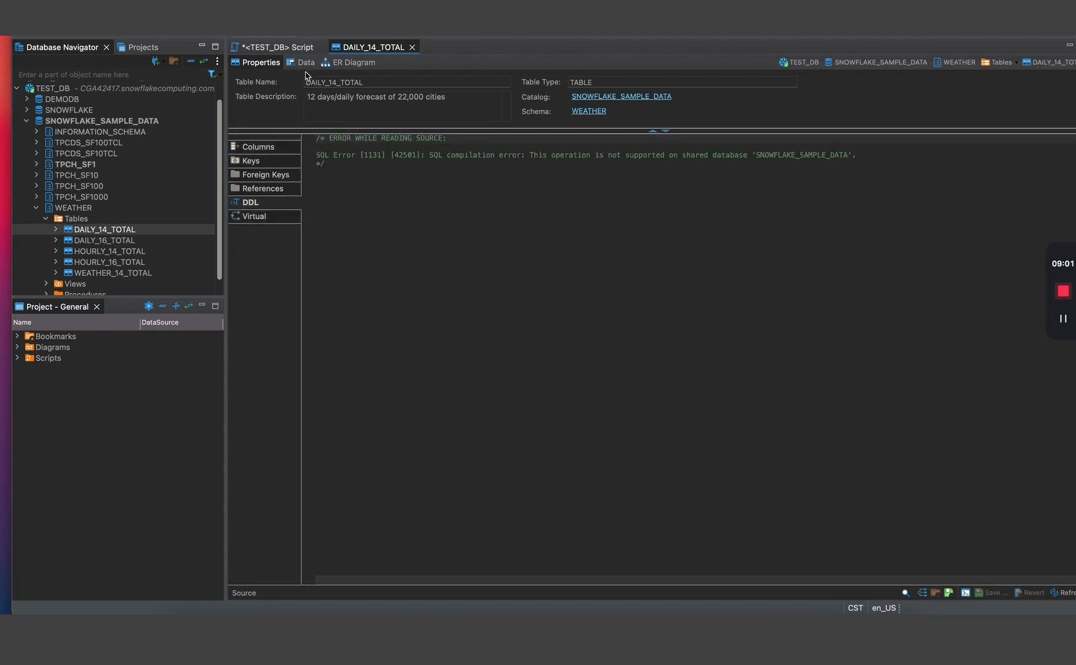
{"action": "left_click", "coordinate": [305, 63]}
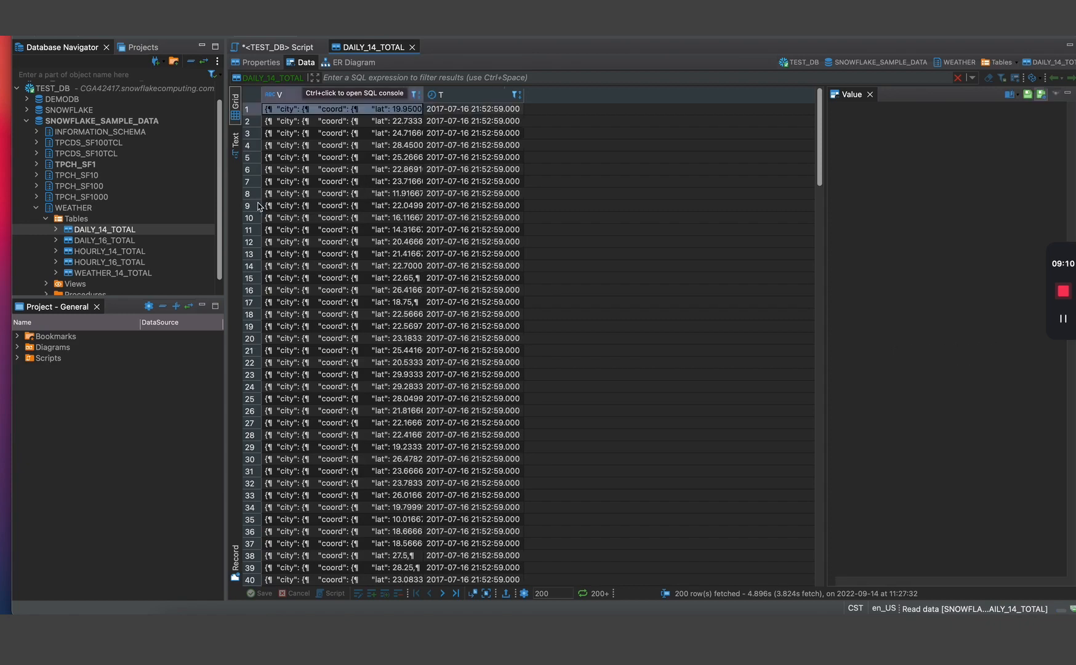
- Re-expand TEST_DB and expand DEMODB > PUBLIC to list Tables, Views, Procedures and Data Types
{"action": "scroll", "coordinate": [392, 221], "scroll_direction": "down", "scroll_amount": 15}
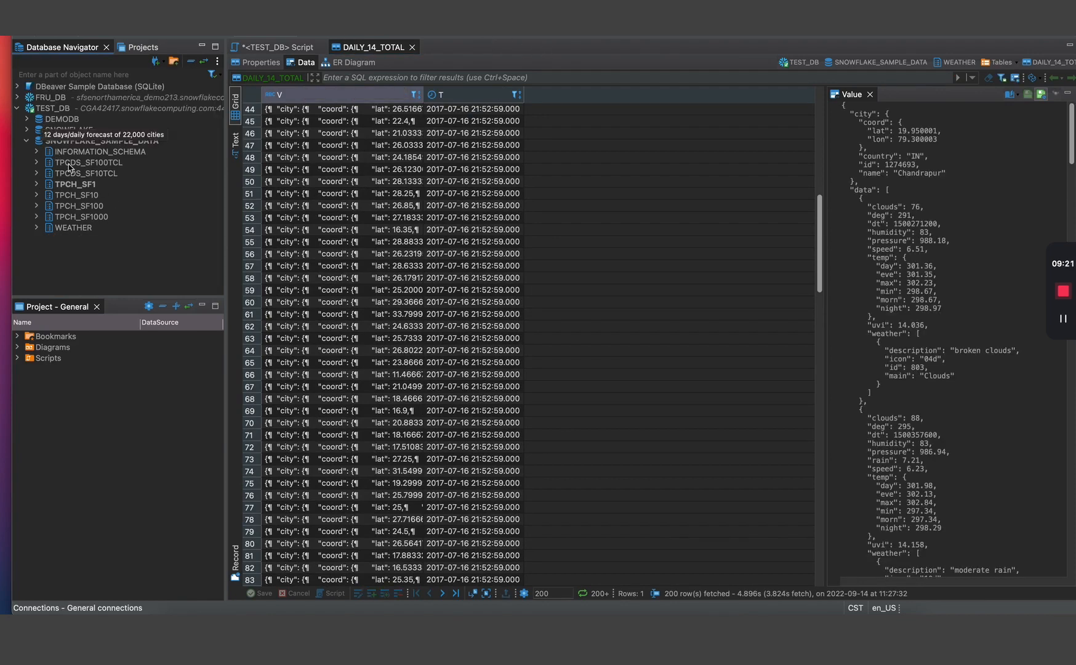
{"action": "left_click", "coordinate": [17, 109]}
{"action": "left_click", "coordinate": [17, 98]}
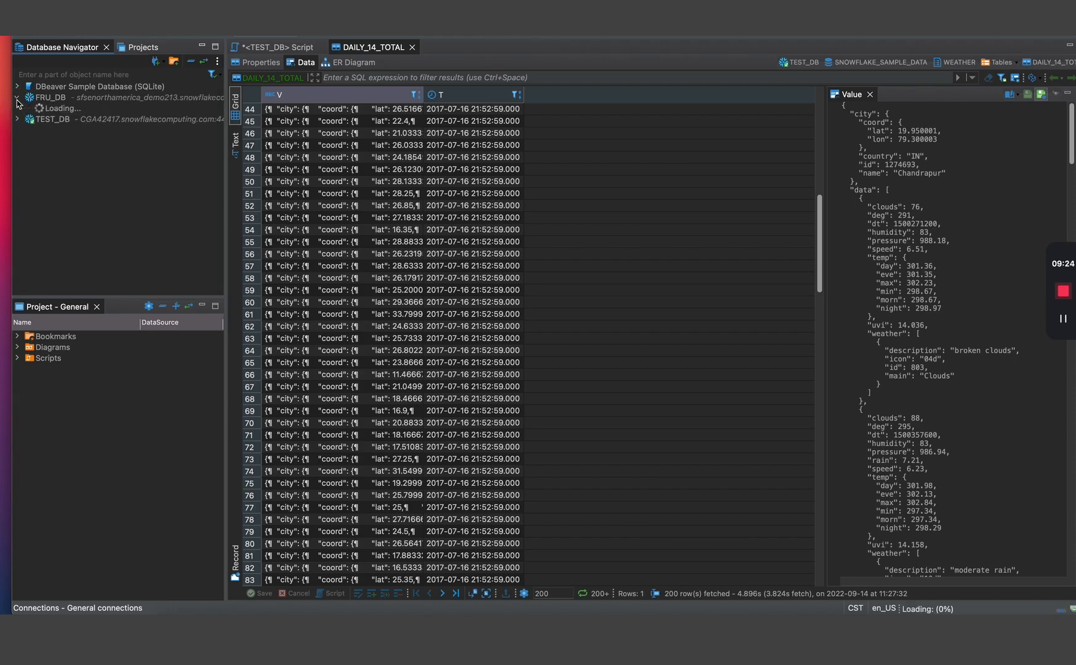
{"action": "left_click", "coordinate": [18, 97]}
{"action": "left_click", "coordinate": [17, 109]}
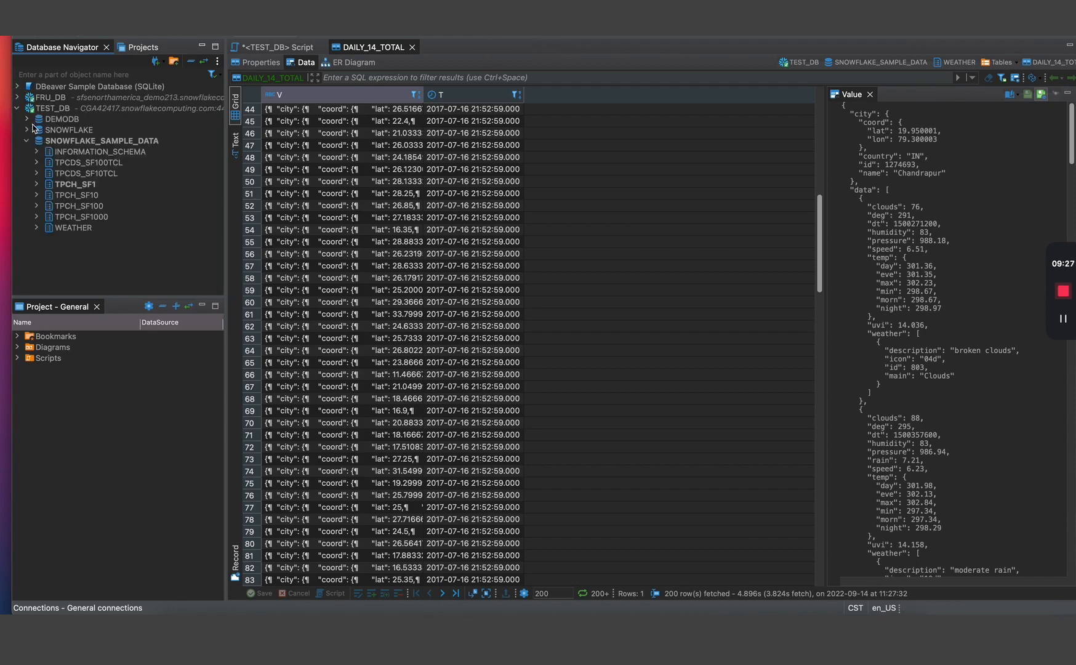
{"action": "left_click", "coordinate": [33, 120]}
{"action": "left_click", "coordinate": [27, 120]}
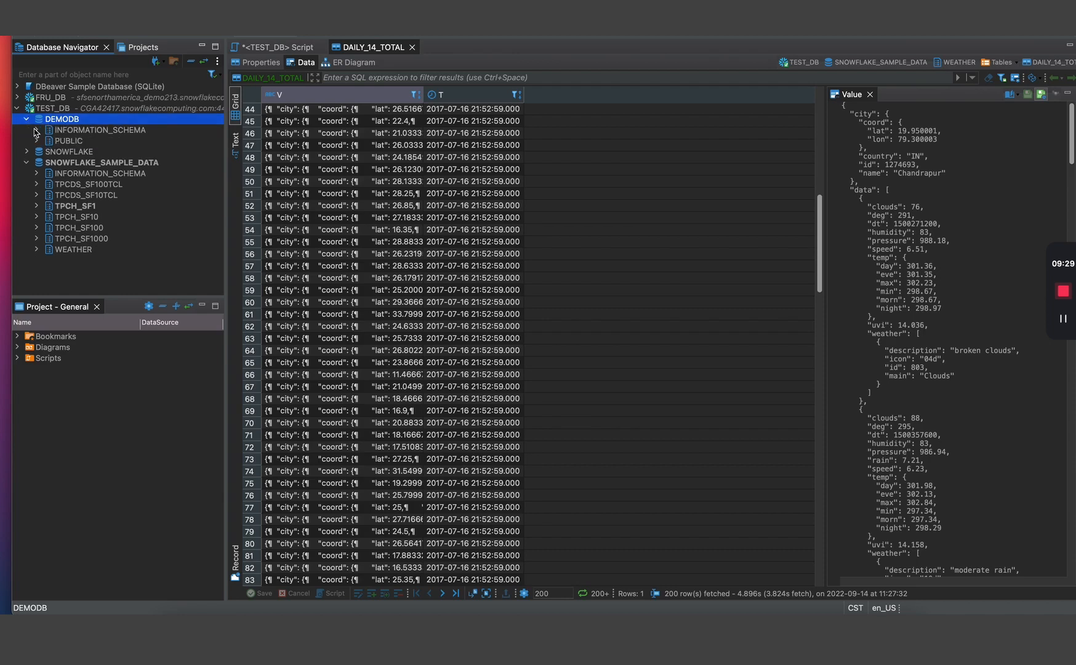
{"action": "left_click", "coordinate": [36, 141]}
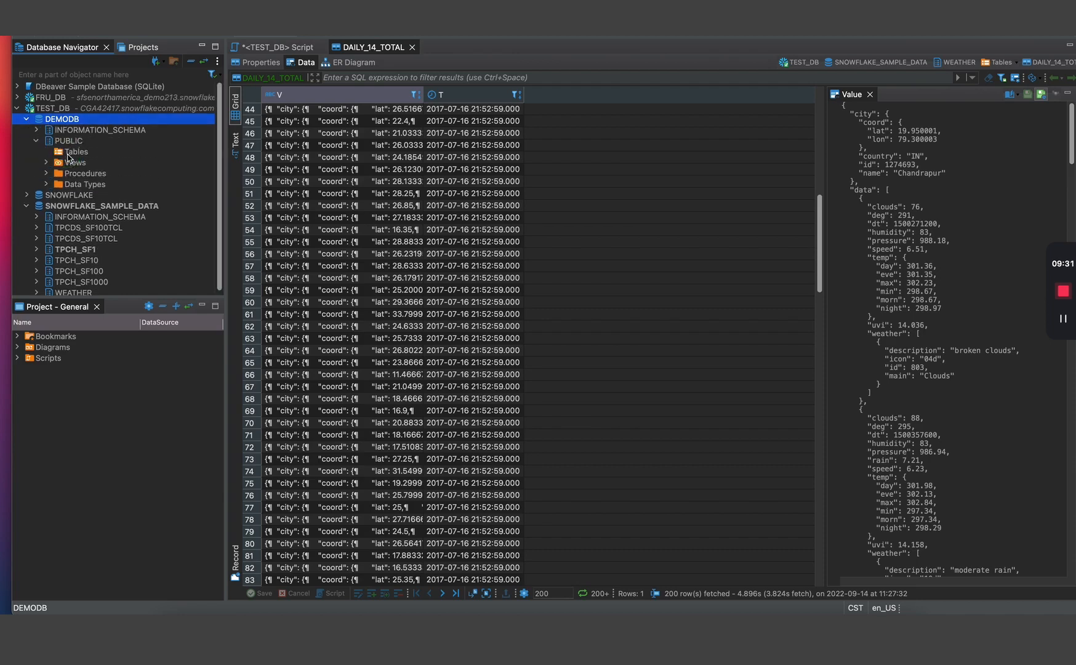
- Create a new table in PUBLIC named CUSTOMERS and bring up its empty Columns list
{"action": "right_click", "coordinate": [68, 153]}
{"action": "left_click", "coordinate": [97, 163]}
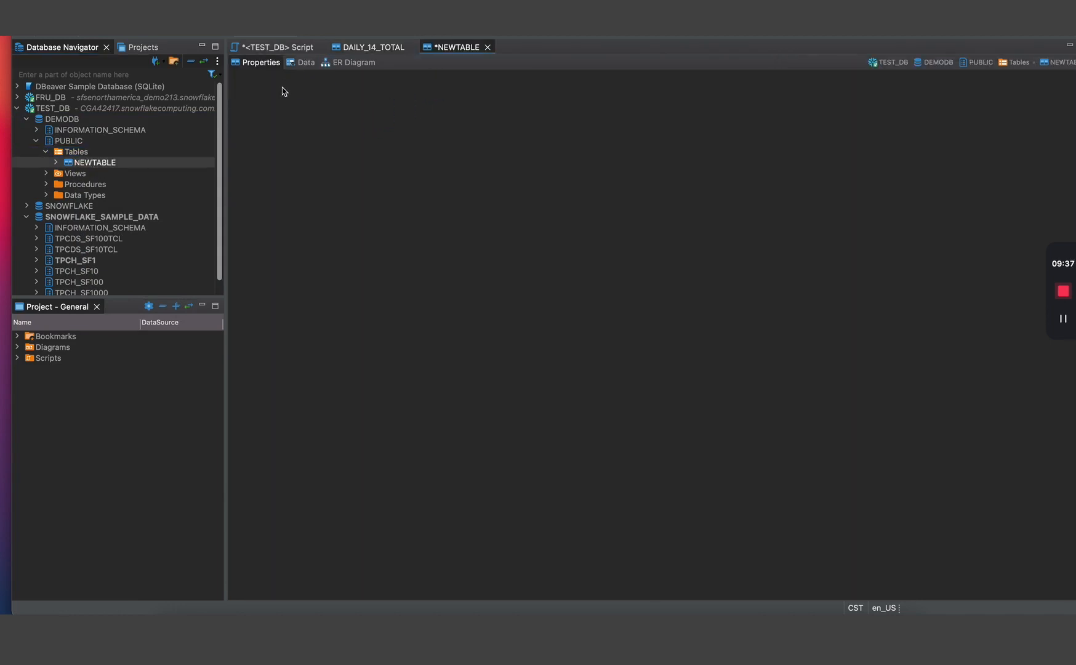
{"action": "double_click", "coordinate": [364, 81]}
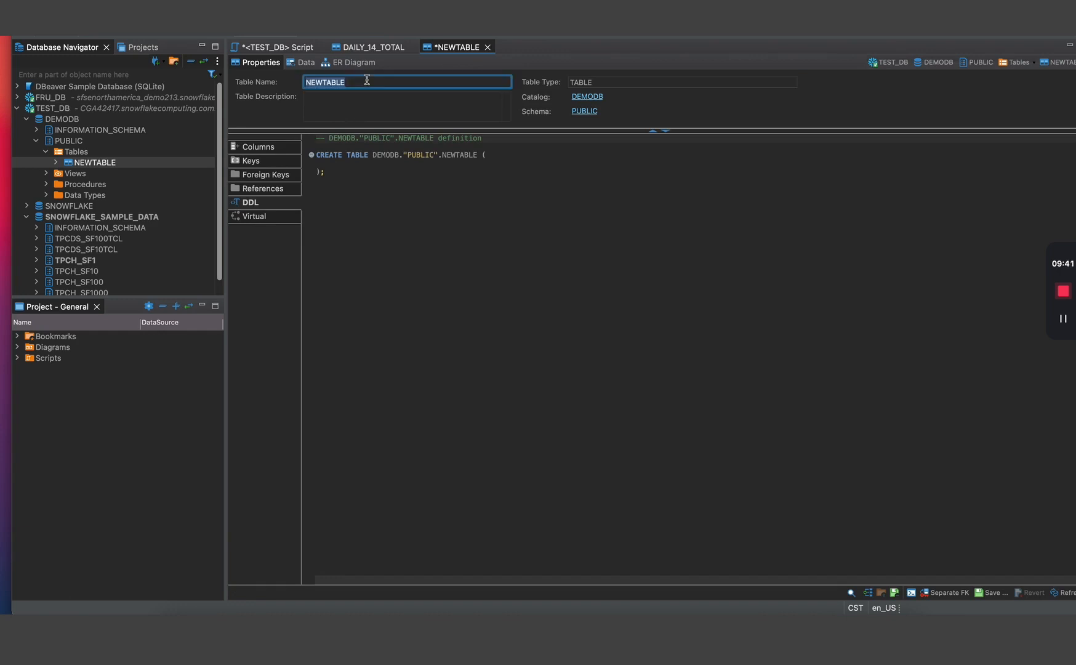
{"action": "type", "text": "CUSTOMERS"}
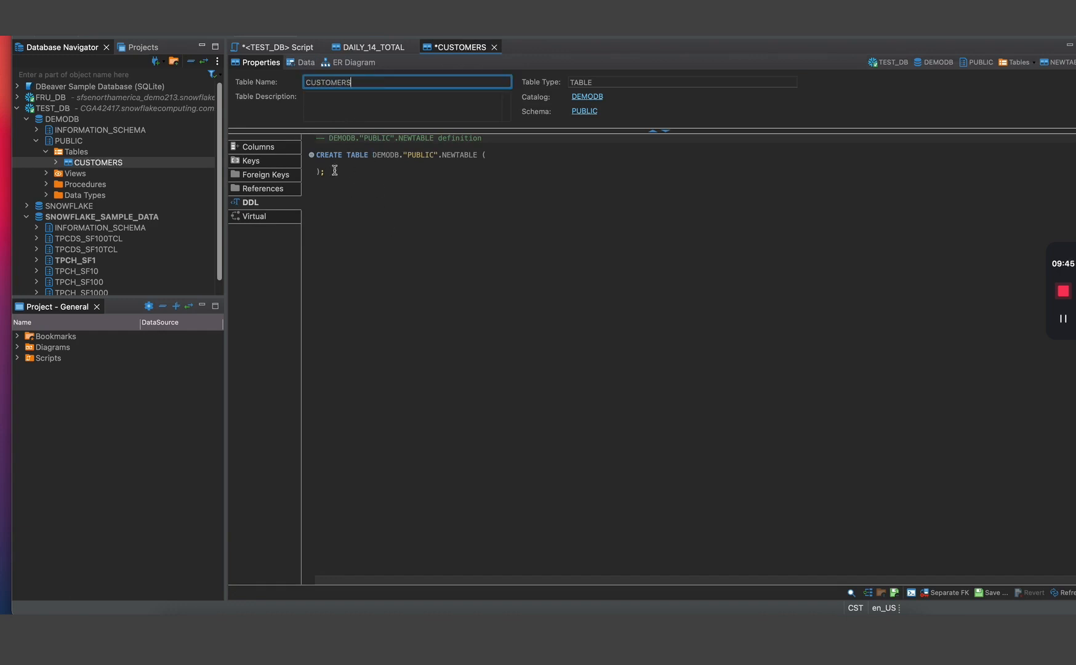
{"action": "left_click", "coordinate": [281, 150]}
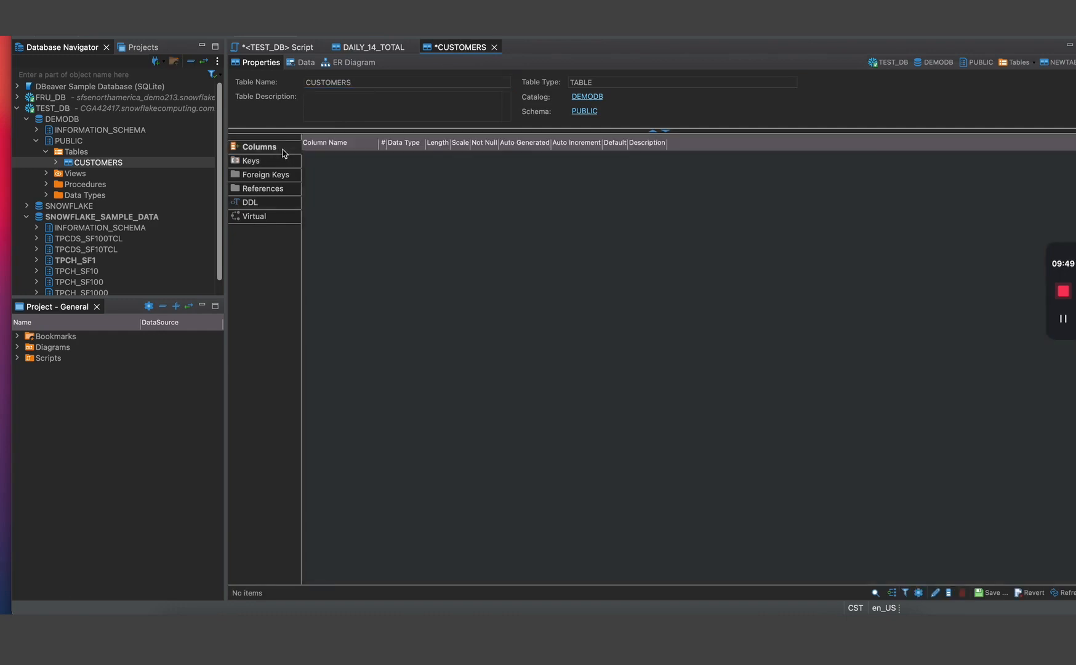
{"action": "right_click", "coordinate": [381, 206]}
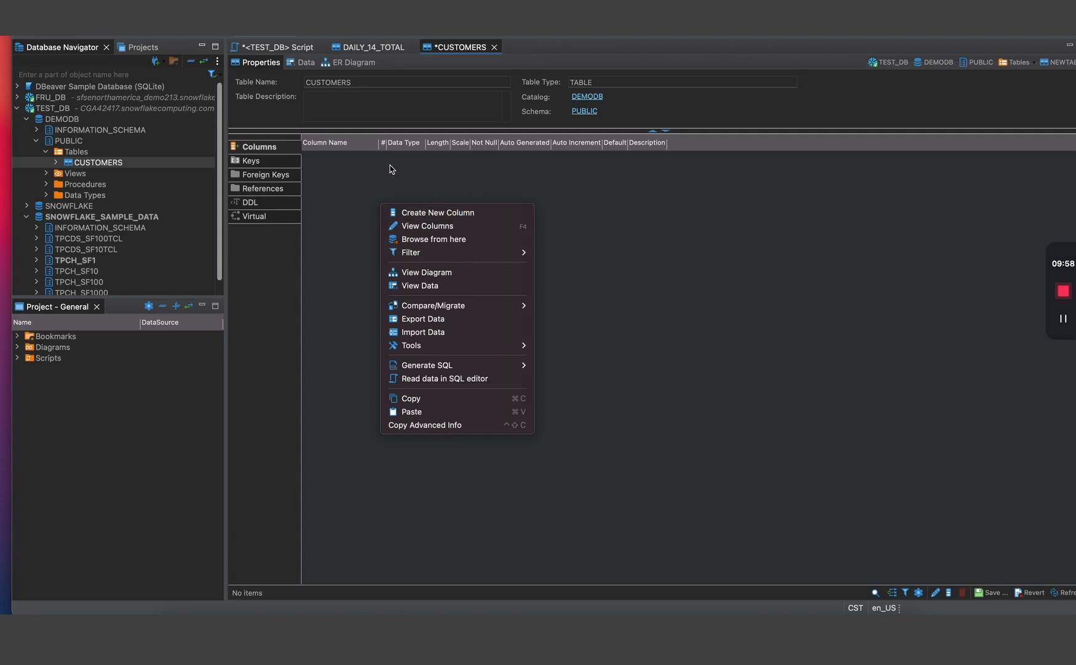
- Set up a CSV import of CUSTOMER_202209141046.csv into PUBLIC.CUSTOMERS through to Confirm
{"action": "left_click", "coordinate": [447, 332]}
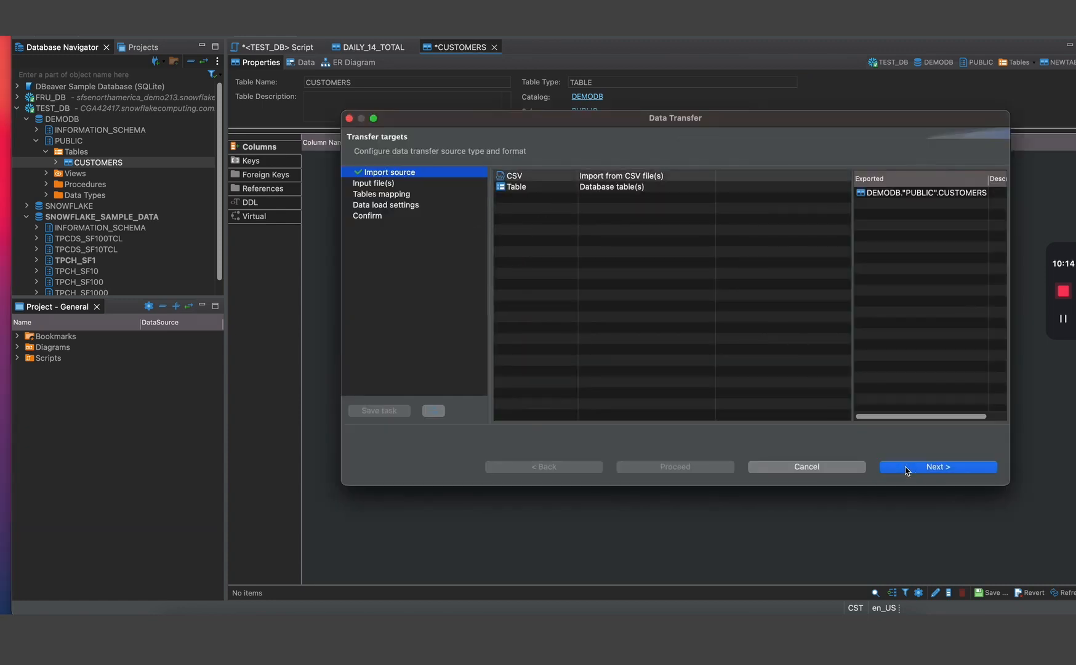
{"action": "left_click", "coordinate": [906, 468]}
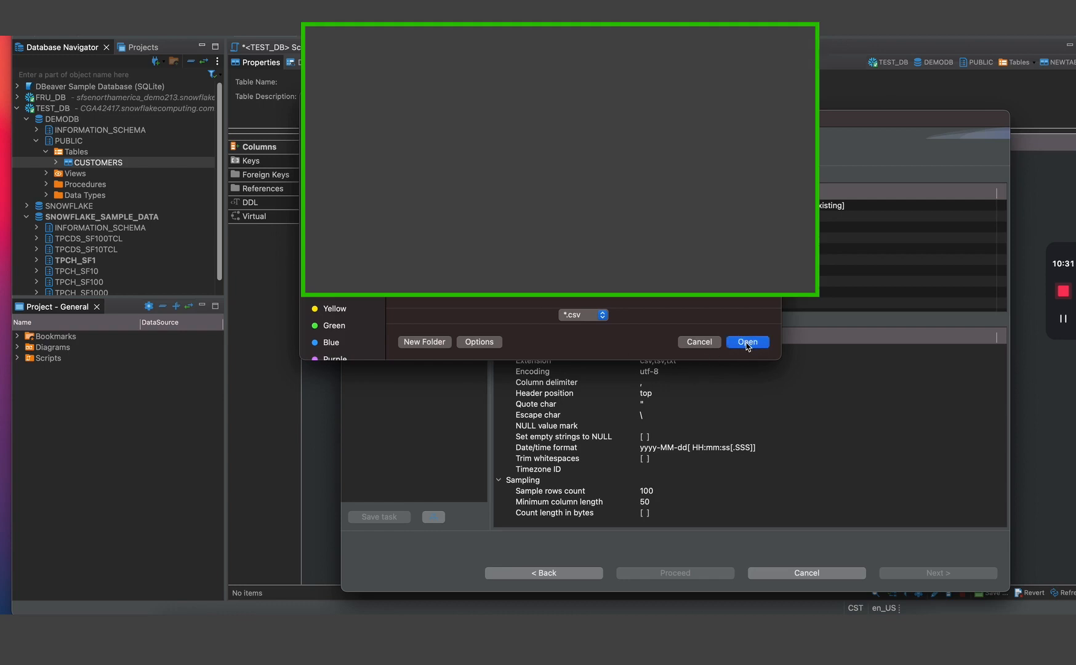
{"action": "left_click", "coordinate": [747, 342]}
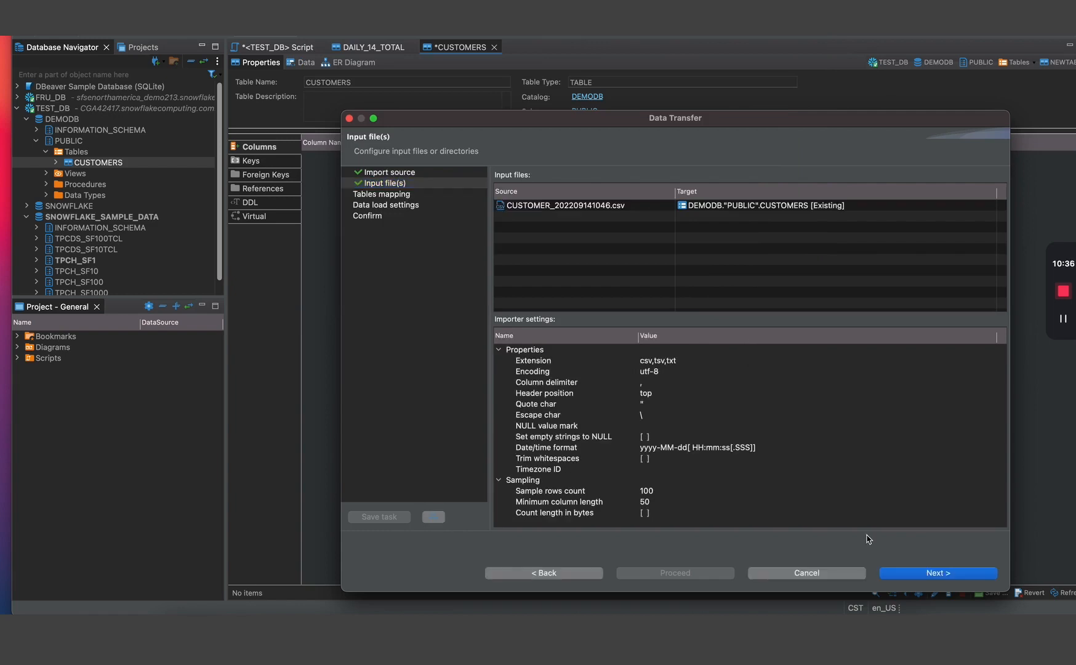
{"action": "left_click", "coordinate": [898, 573]}
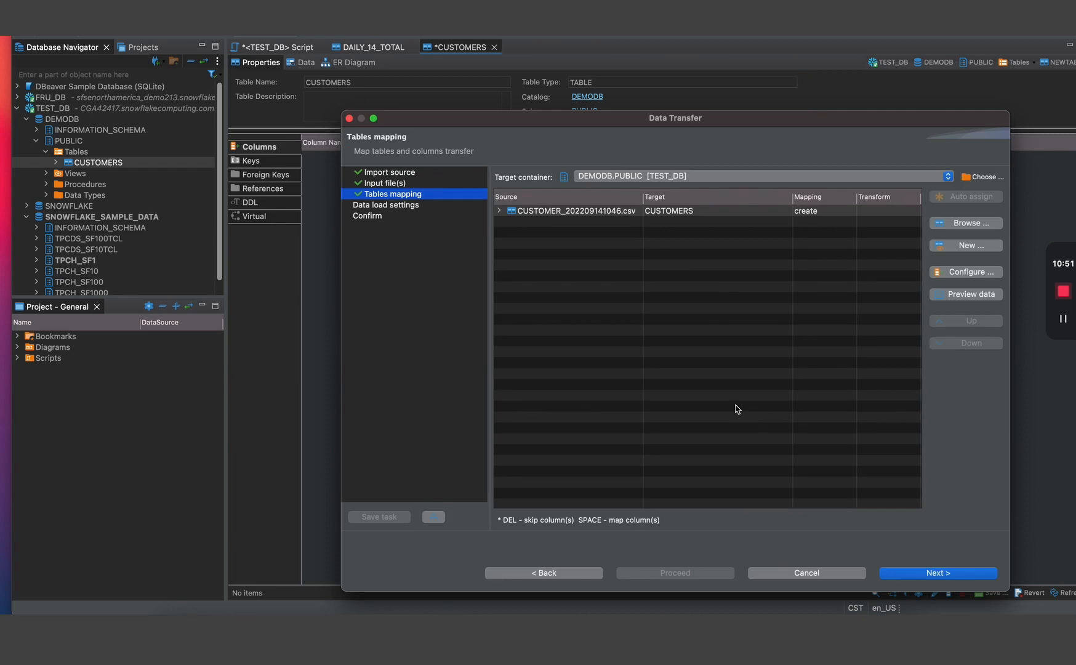
{"action": "left_click", "coordinate": [911, 579]}
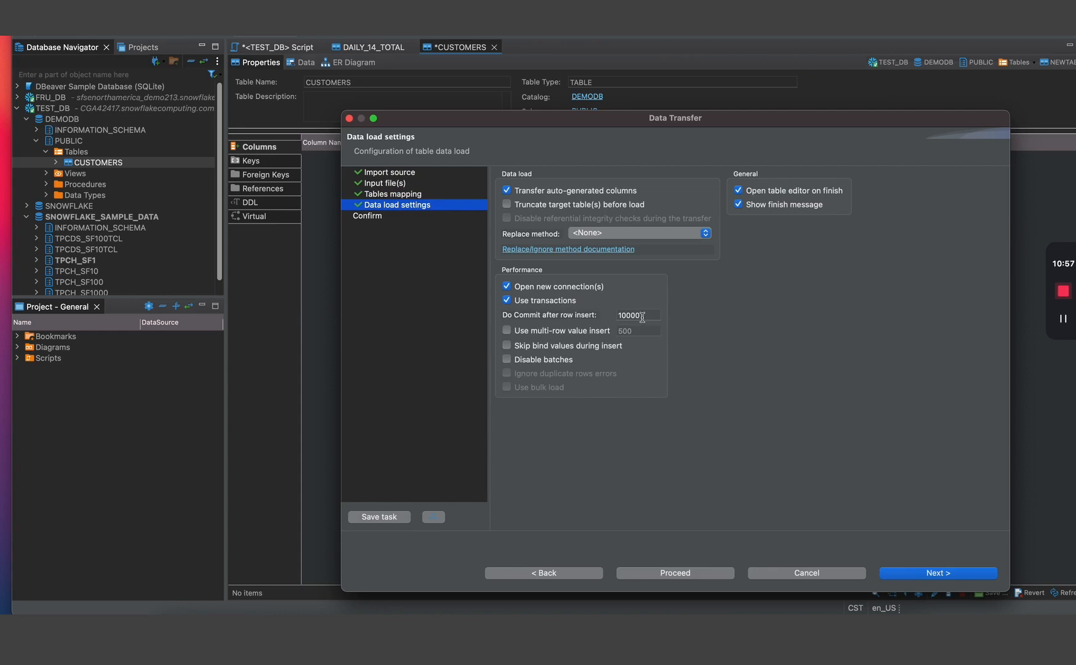
{"action": "left_click", "coordinate": [899, 574]}
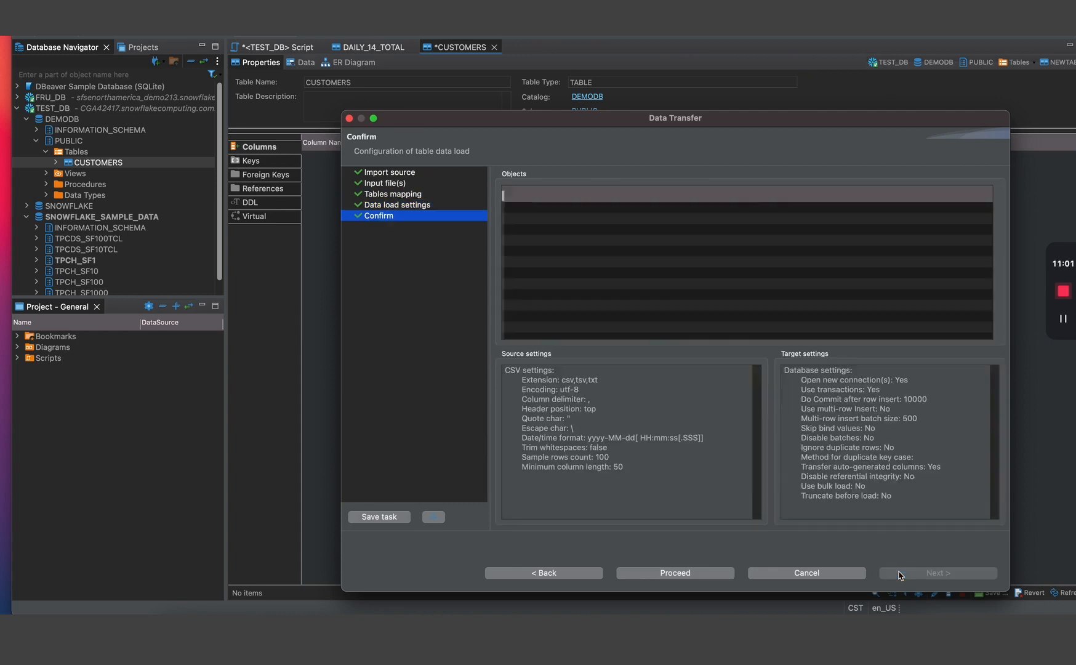
- Proceed with the import and answer No to reverting the table's changes
{"action": "left_click", "coordinate": [674, 574]}
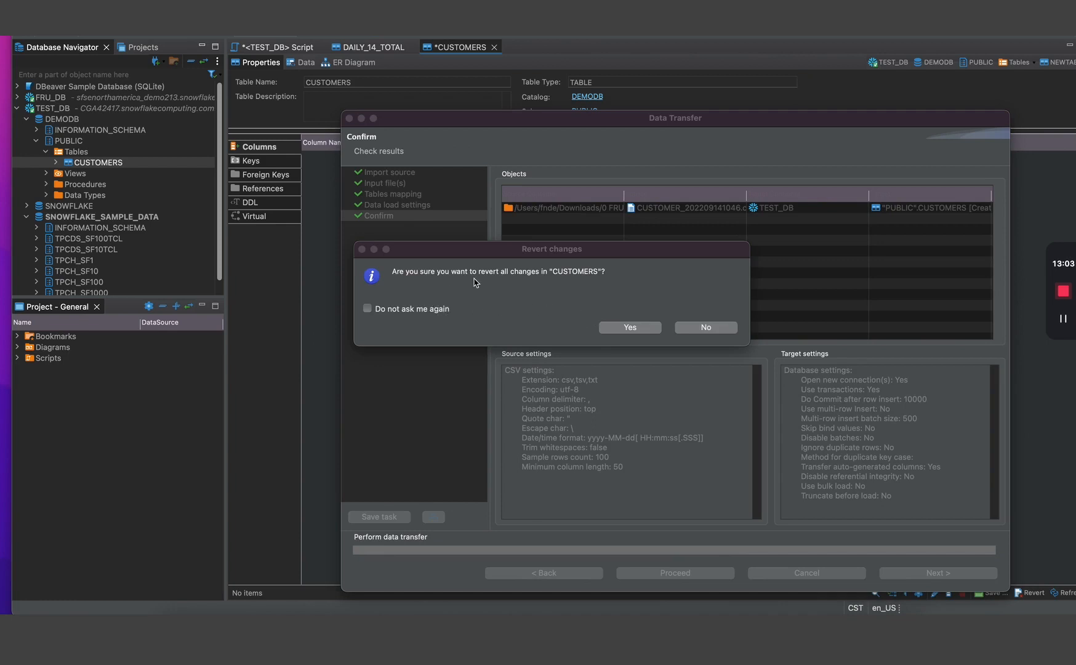
{"action": "left_click", "coordinate": [700, 329]}
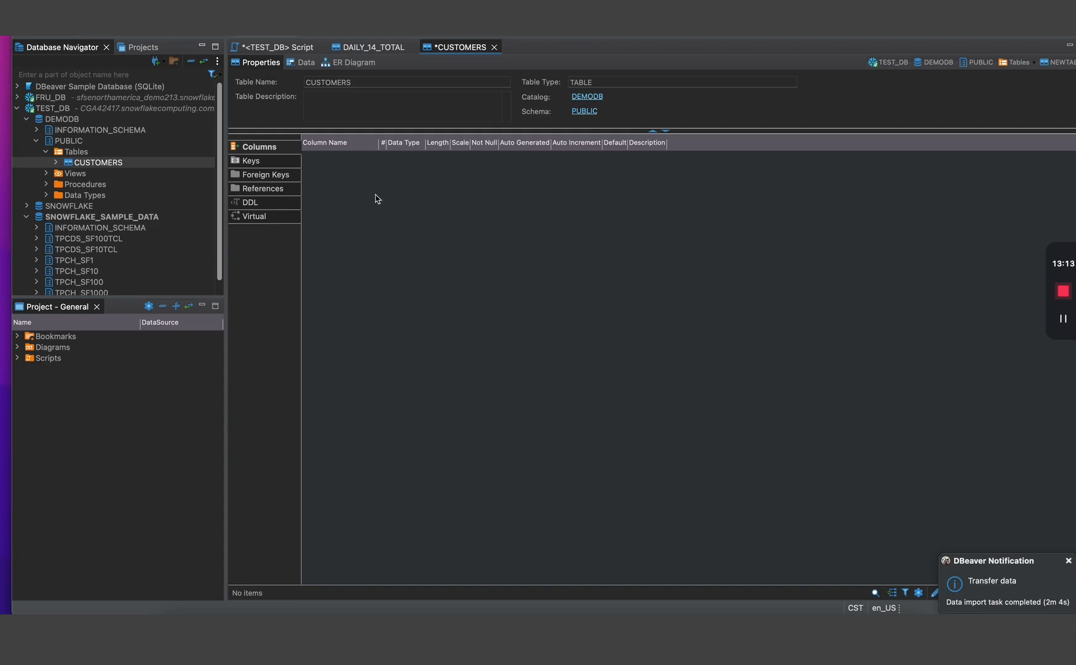
- Browse the imported CUSTOMERS rows in the Data tab, then close it without persisting changes
{"action": "right_click", "coordinate": [102, 163]}
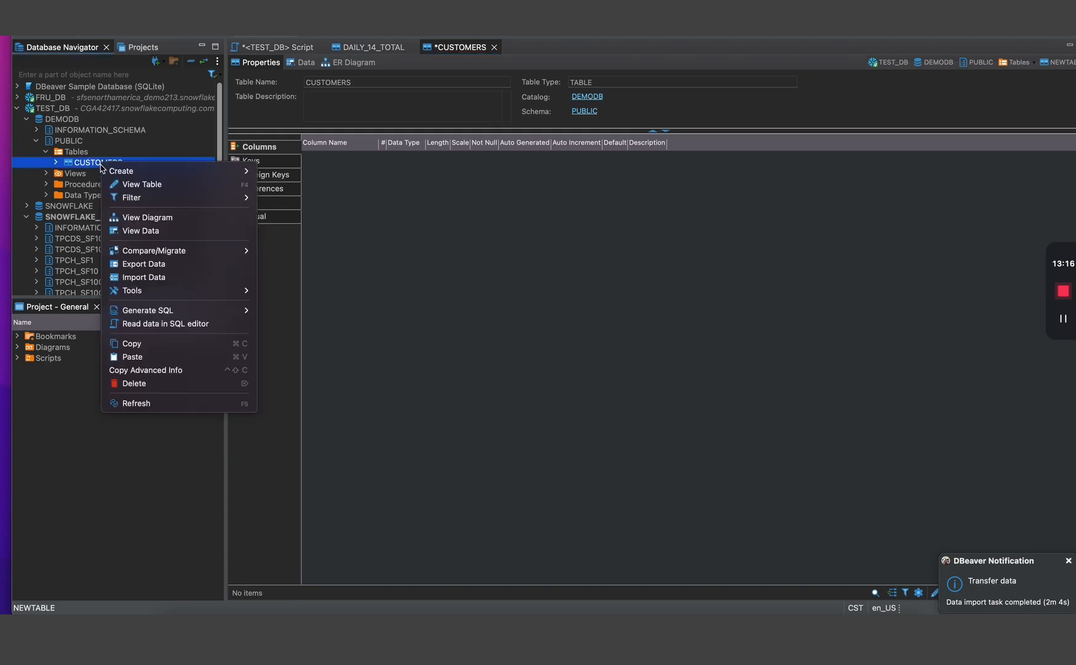
{"action": "mouse_move", "coordinate": [119, 172]}
{"action": "left_click", "coordinate": [149, 186]}
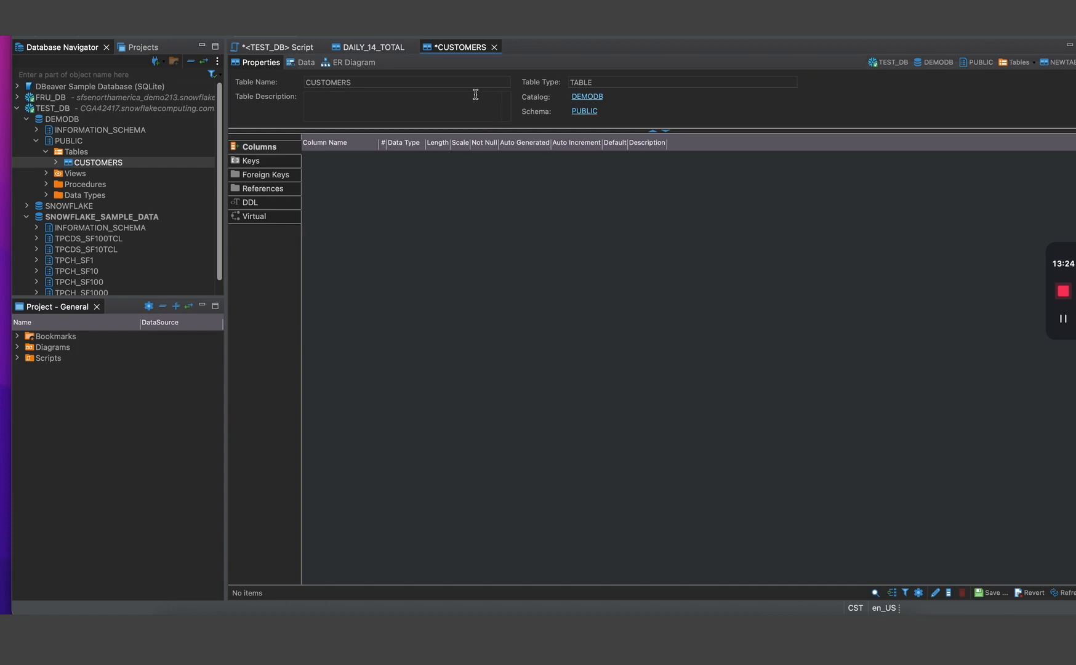
{"action": "left_click", "coordinate": [305, 62]}
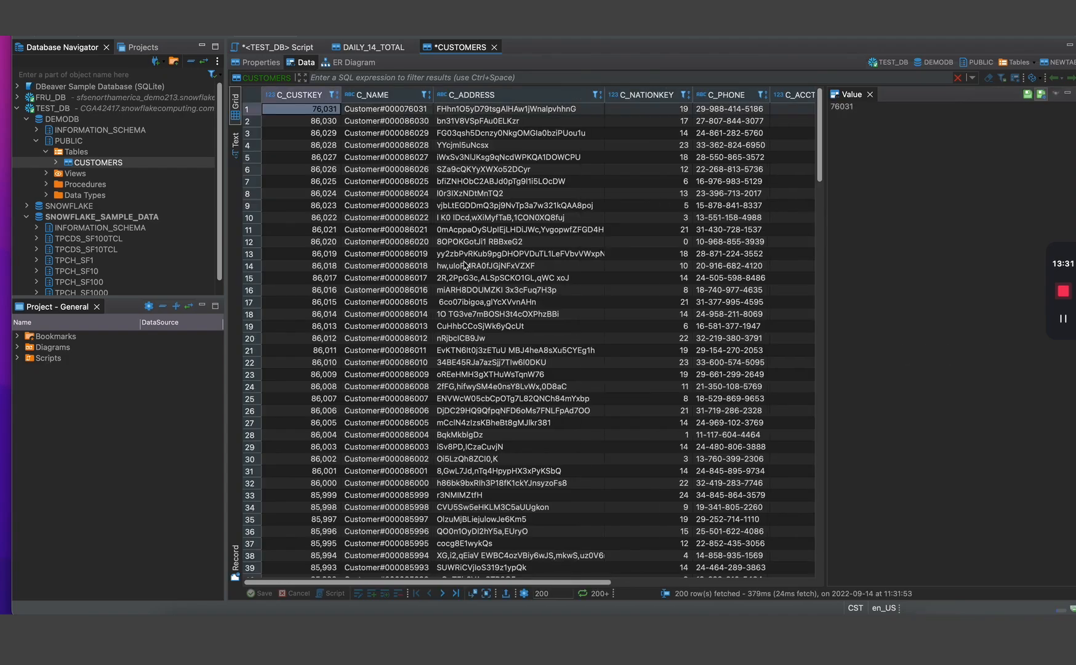
{"action": "scroll", "coordinate": [465, 283], "scroll_direction": "down", "scroll_amount": 15}
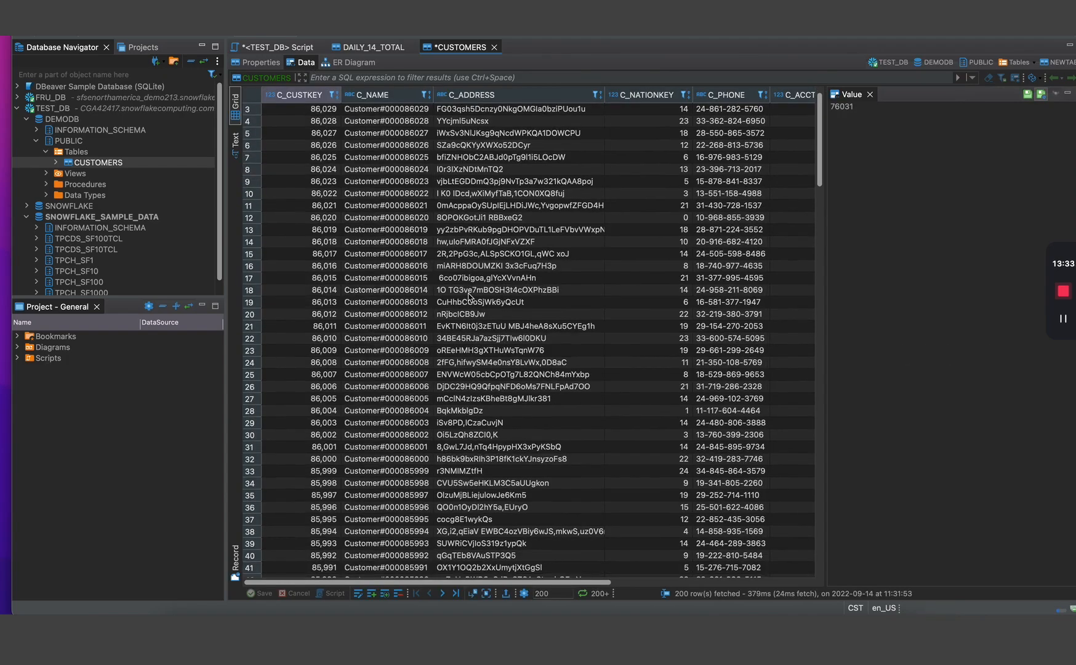
{"action": "scroll", "coordinate": [469, 295], "scroll_direction": "down", "scroll_amount": 20}
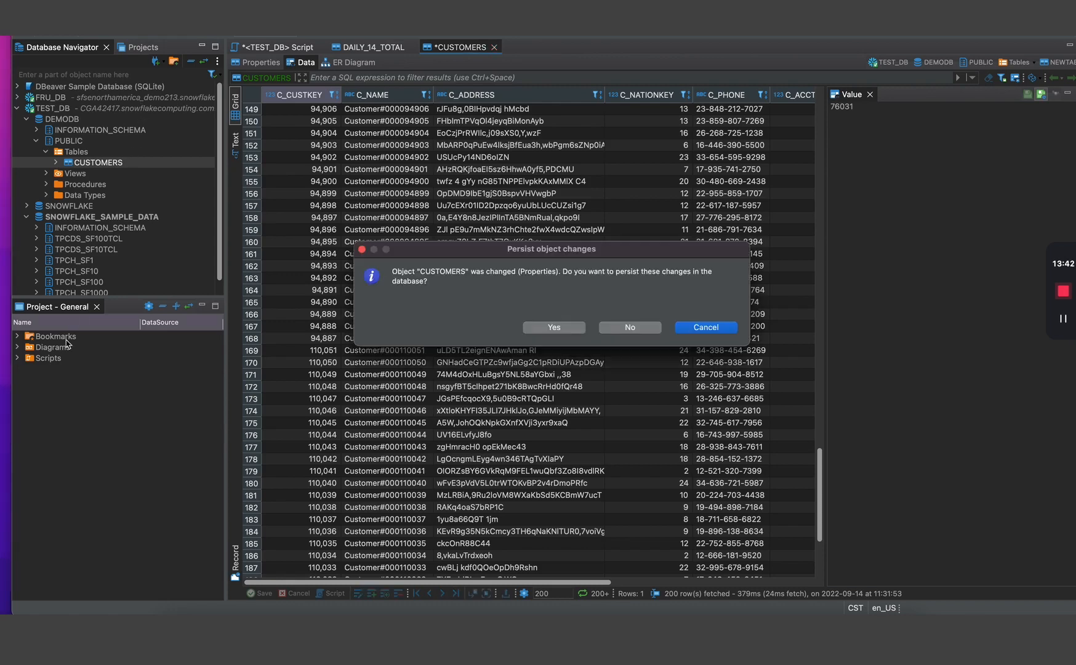
{"action": "left_click", "coordinate": [654, 331]}
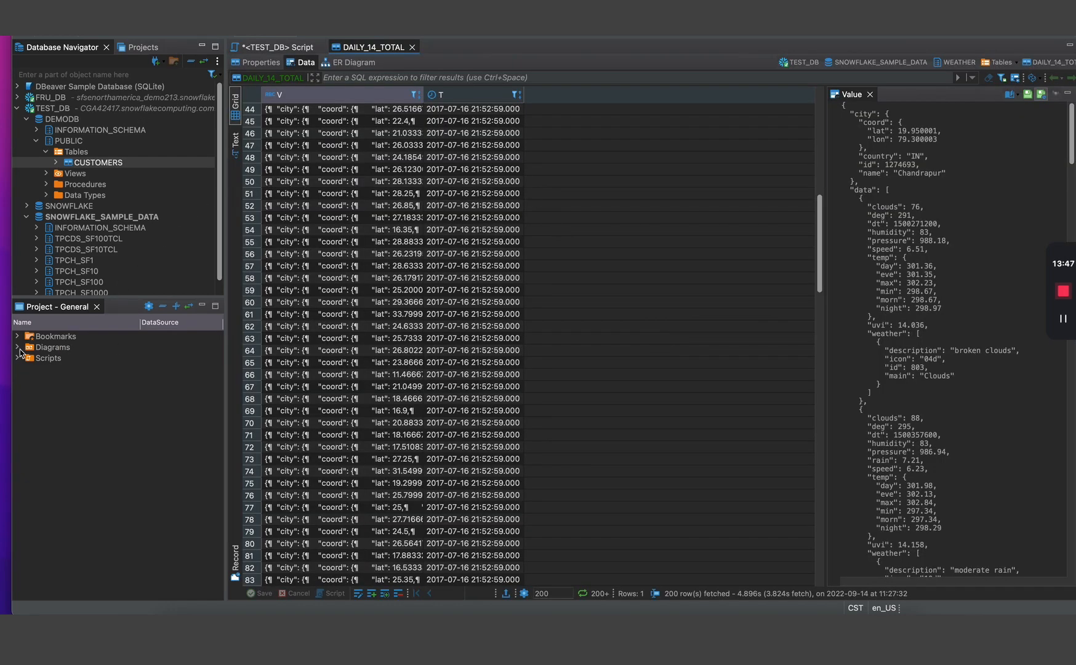
- Start a new ER diagram from the Diagrams folder and name it Demohub Customer ERD
{"action": "left_click", "coordinate": [20, 352]}
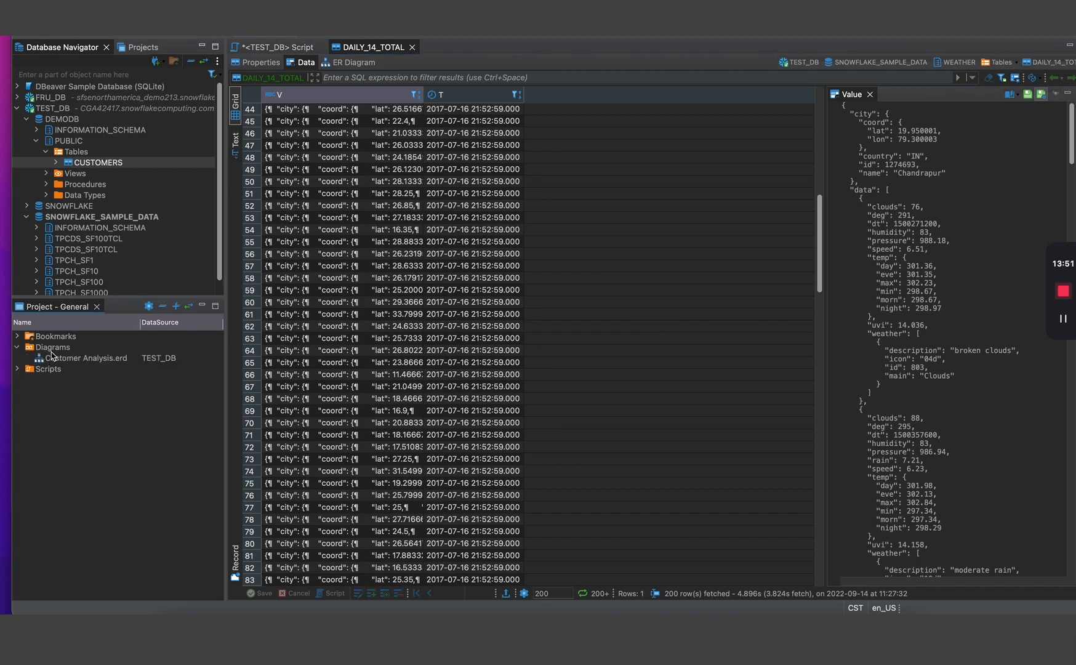
{"action": "right_click", "coordinate": [54, 348]}
{"action": "mouse_move", "coordinate": [184, 358]}
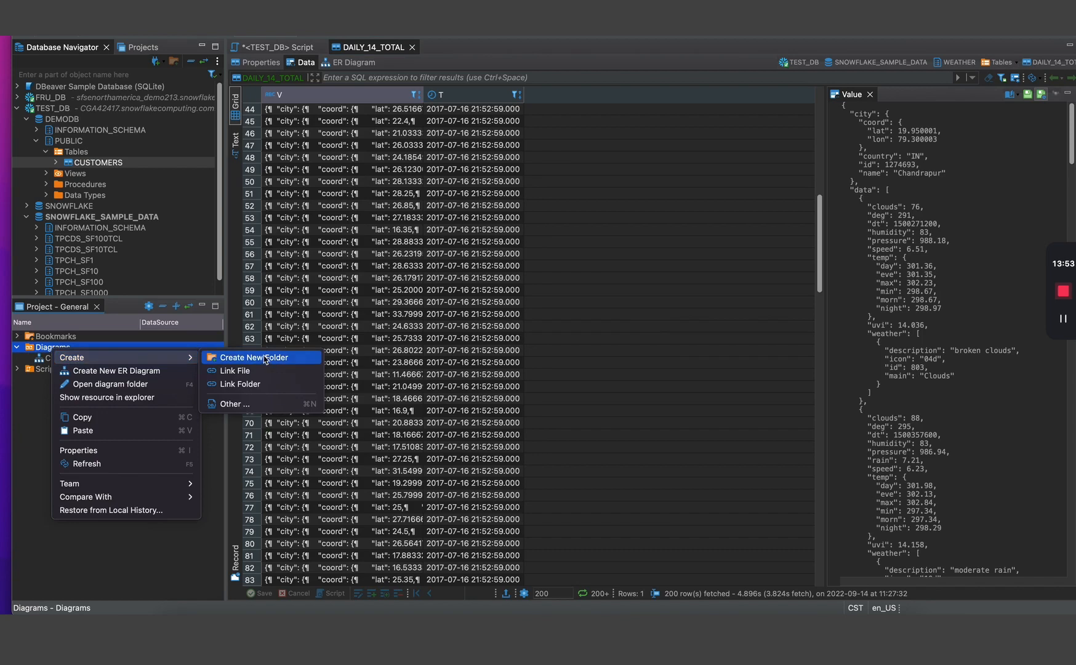
{"action": "left_click", "coordinate": [141, 375]}
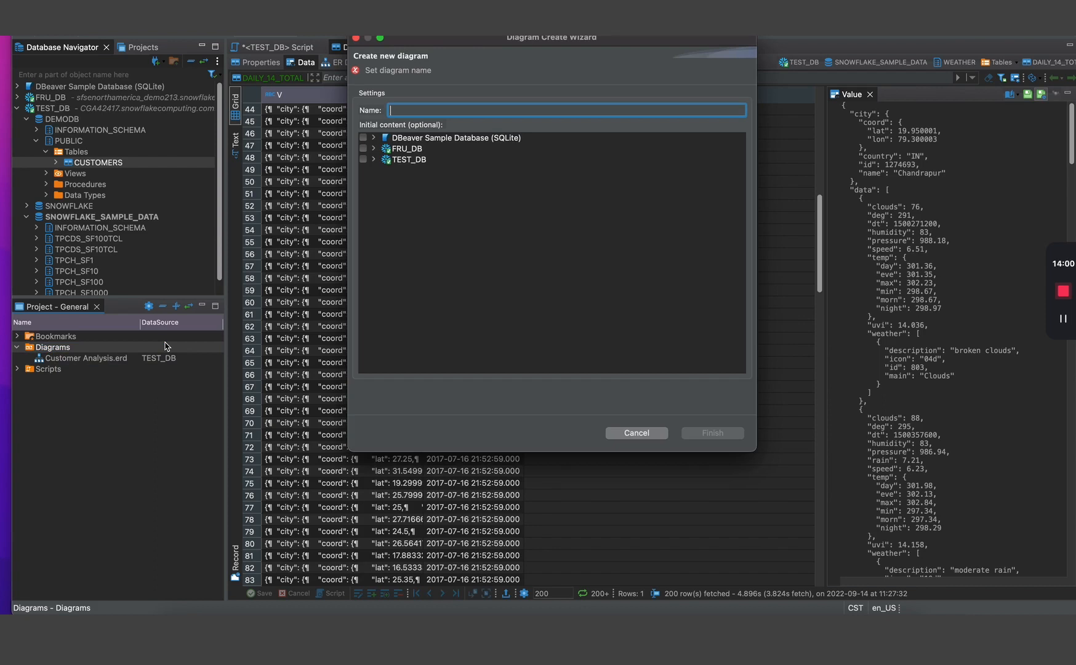
{"action": "type", "text": "Demohub"}
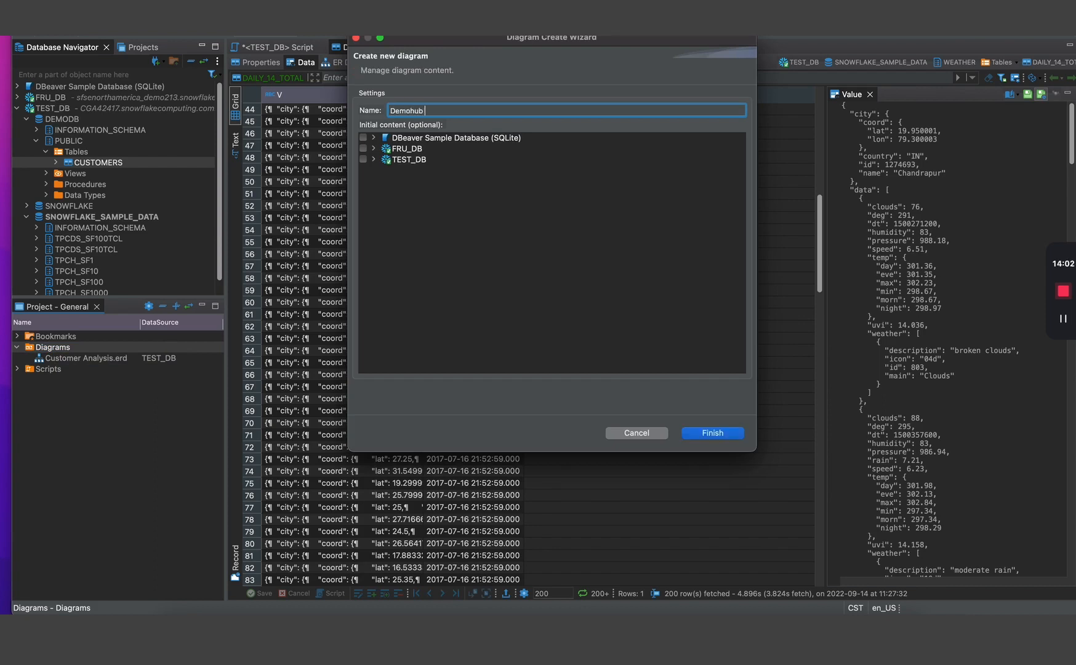
{"action": "type", "text": " Customer ERD"}
- Expand TEST_DB > SNOWFLAKE_SAMPLE_DATA > TPCH_SF1 to list its tables
{"action": "left_click", "coordinate": [366, 160]}
{"action": "left_click", "coordinate": [373, 160]}
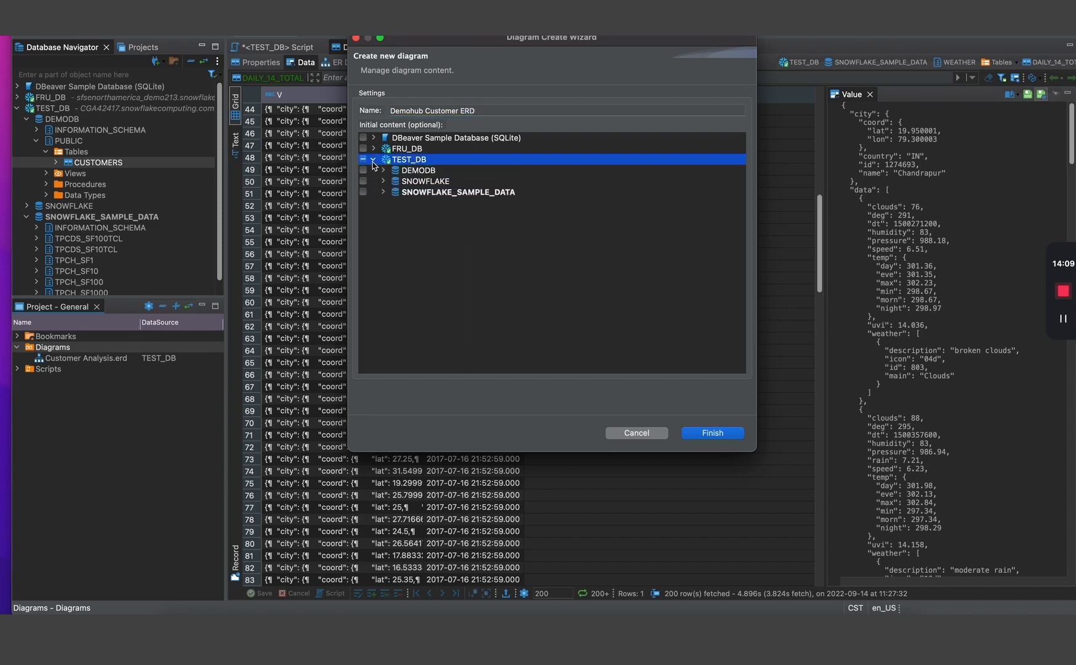
{"action": "left_click", "coordinate": [384, 192]}
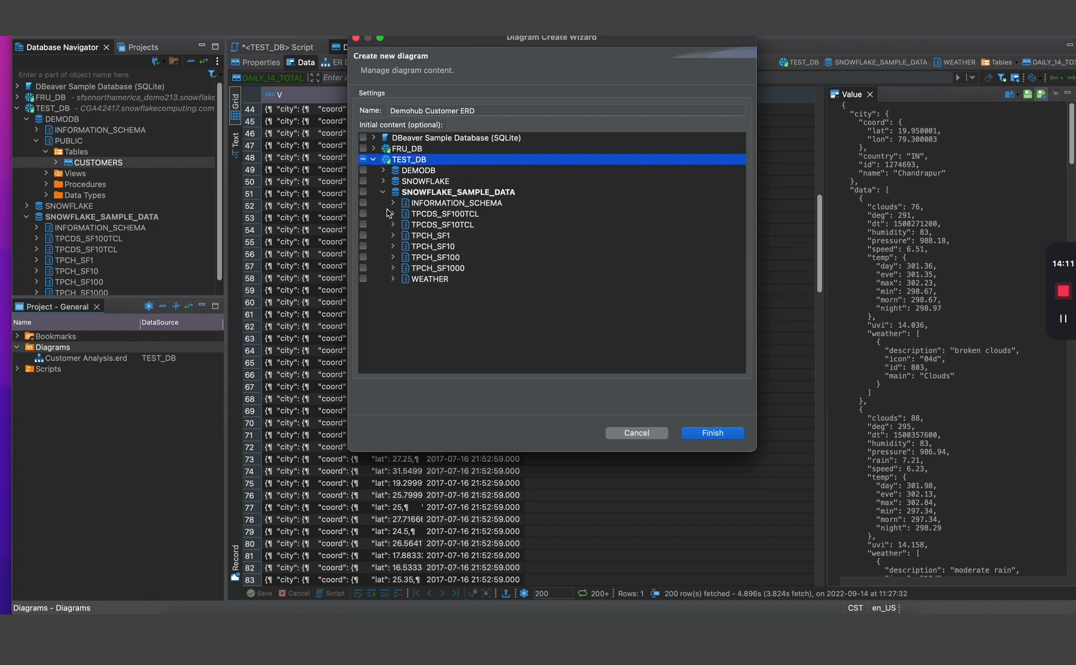
{"action": "left_click", "coordinate": [394, 237]}
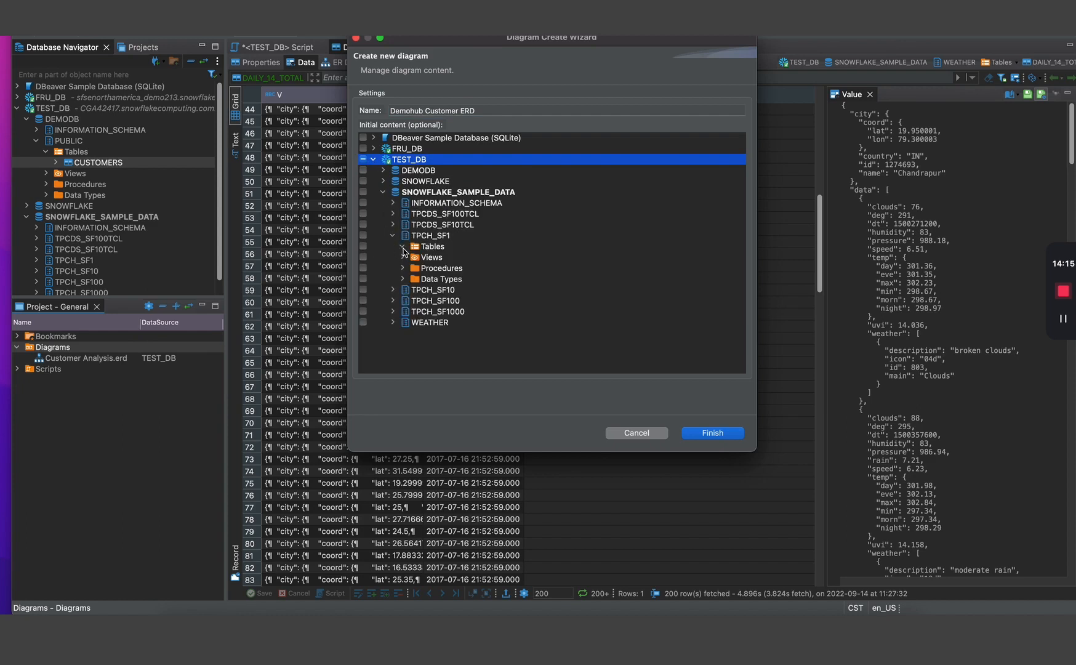
{"action": "left_click", "coordinate": [403, 247]}
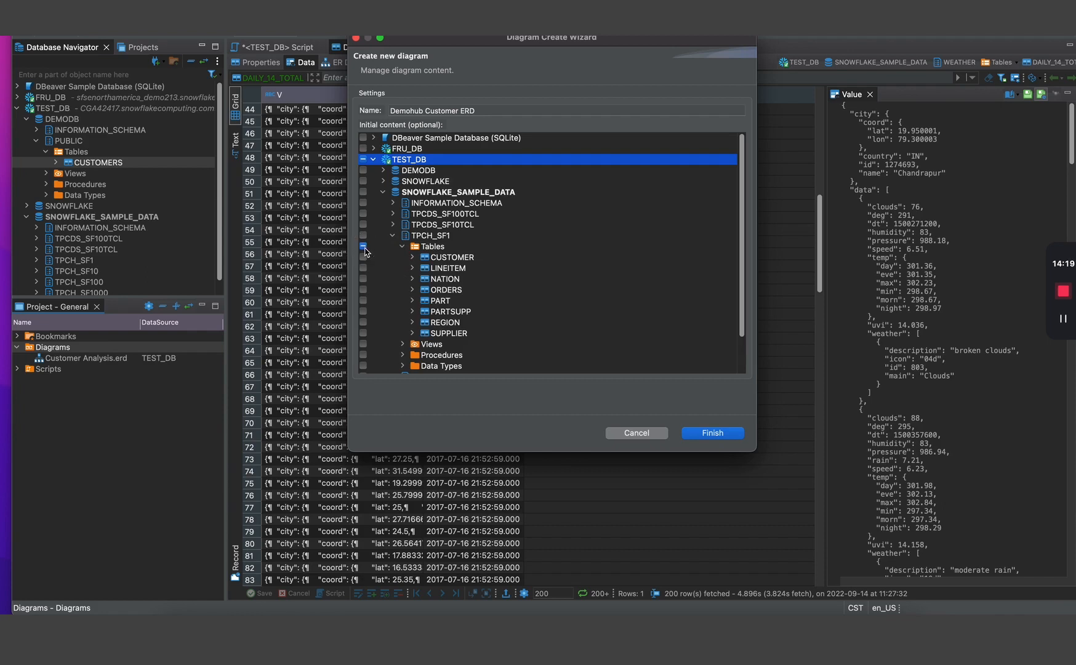
- Include SUPPLIER, REGION, PARTSUPP, PART, ORDERS, NATION, LINEITEM and CUSTOMER, and create the diagram
{"action": "left_click", "coordinate": [363, 333]}
{"action": "left_click", "coordinate": [363, 322]}
{"action": "left_click", "coordinate": [363, 311]}
{"action": "left_click", "coordinate": [363, 301]}
{"action": "left_click", "coordinate": [364, 289]}
{"action": "left_click", "coordinate": [363, 278]}
{"action": "left_click", "coordinate": [363, 268]}
{"action": "left_click", "coordinate": [363, 256]}
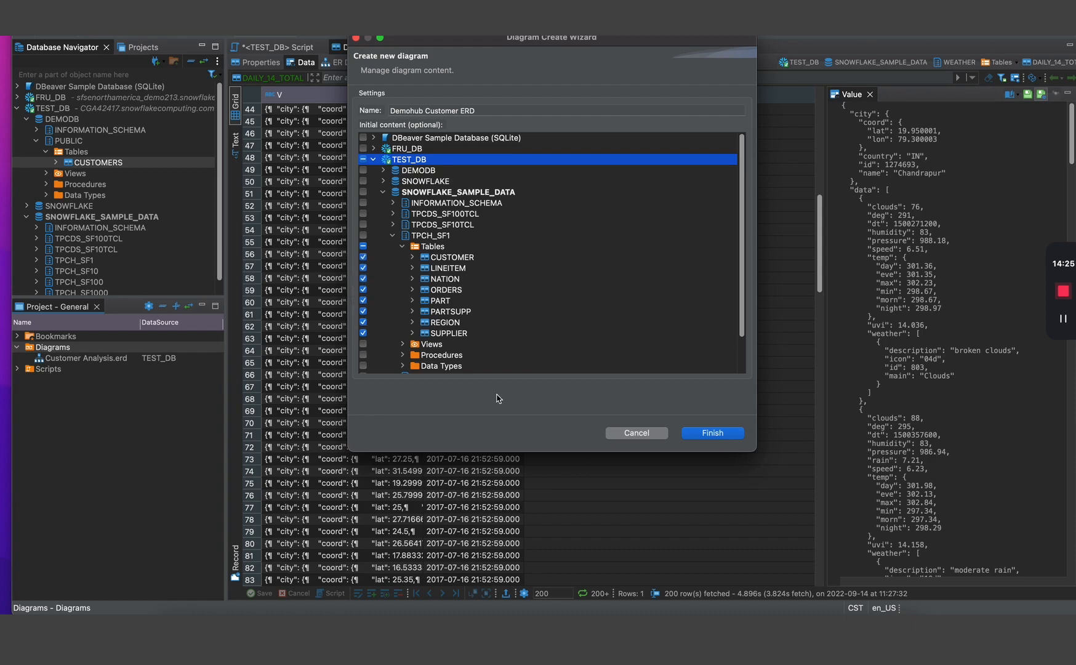
{"action": "left_click", "coordinate": [714, 434]}
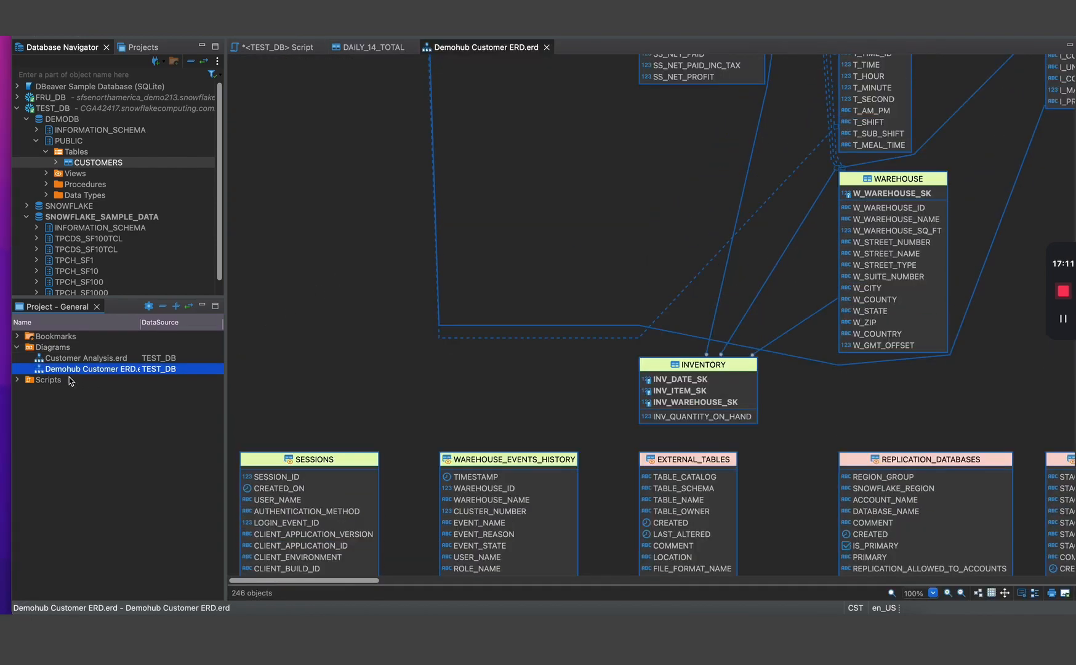
- Scroll around the Demohub Customer ERD canvas and select the CUSTOMER table
{"action": "scroll", "coordinate": [326, 301], "scroll_direction": "down", "scroll_amount": 10}
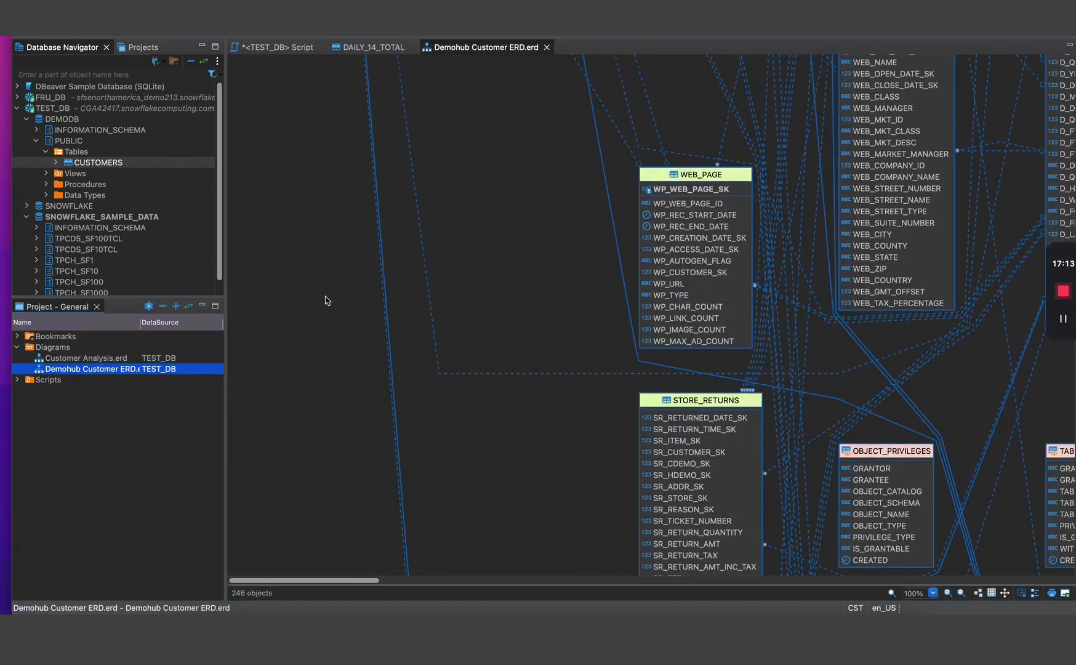
{"action": "scroll", "coordinate": [332, 300], "scroll_direction": "up", "scroll_amount": 10}
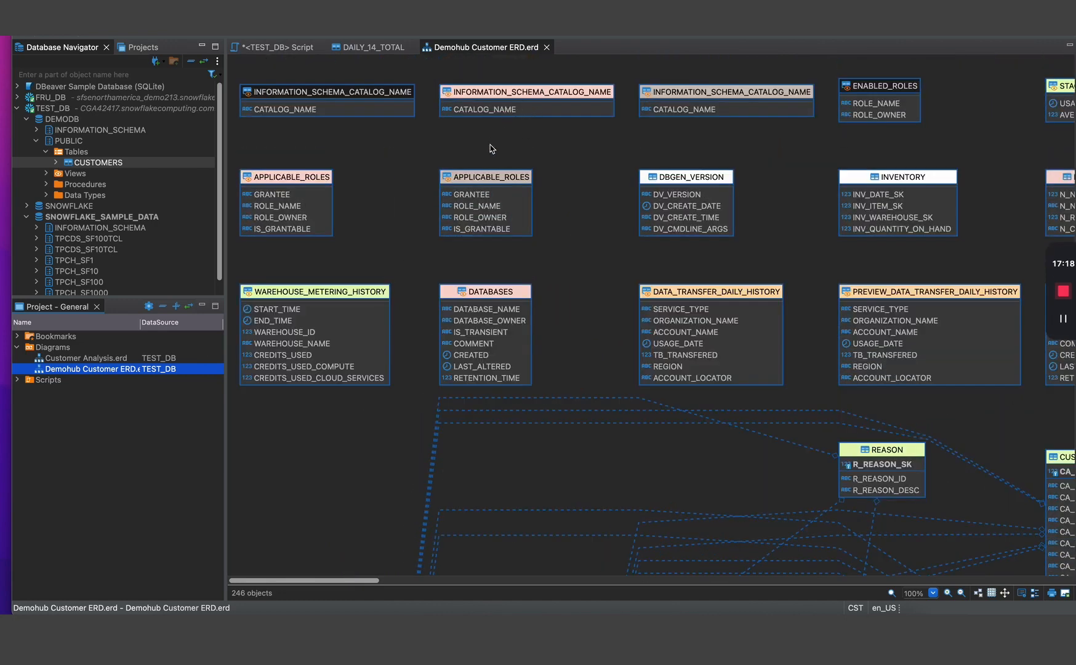
{"action": "scroll", "coordinate": [488, 185], "scroll_direction": "down", "scroll_amount": 10}
{"action": "scroll", "coordinate": [486, 237], "scroll_direction": "down", "scroll_amount": 10}
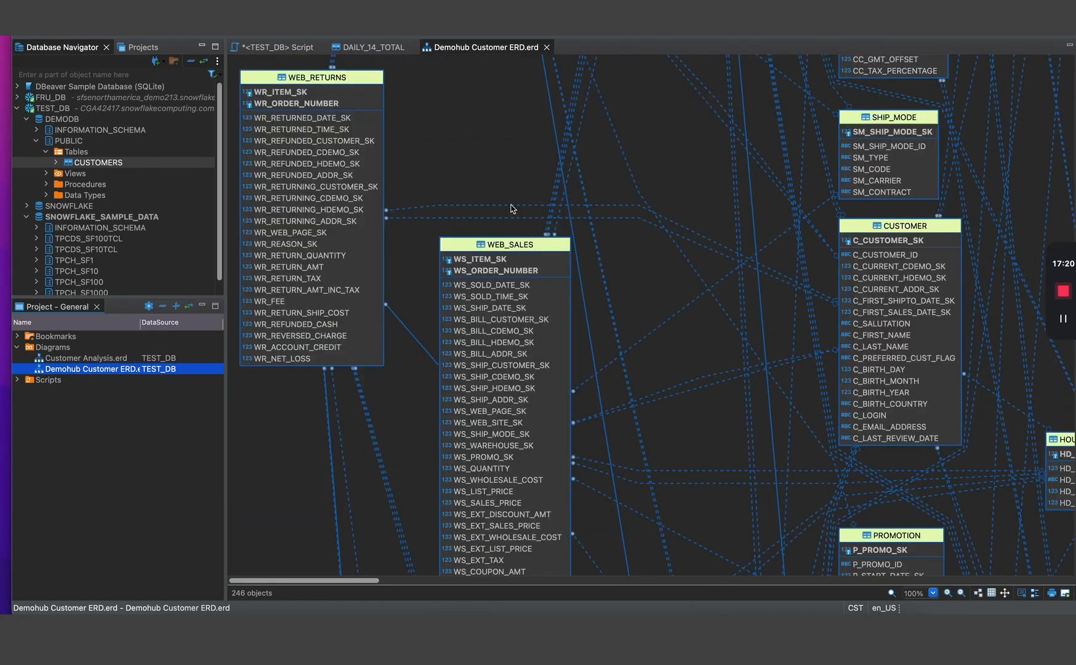
{"action": "mouse_move", "coordinate": [369, 580]}
{"action": "left_mouse_down"}
{"action": "mouse_move", "coordinate": [448, 576]}
{"action": "mouse_move", "coordinate": [399, 569]}
{"action": "mouse_move", "coordinate": [389, 579]}
{"action": "left_mouse_up"}
{"action": "left_click", "coordinate": [681, 276]}
- Open the Customer Analysis diagram from the Diagrams list
{"action": "scroll", "coordinate": [665, 246], "scroll_direction": "up", "scroll_amount": 15}
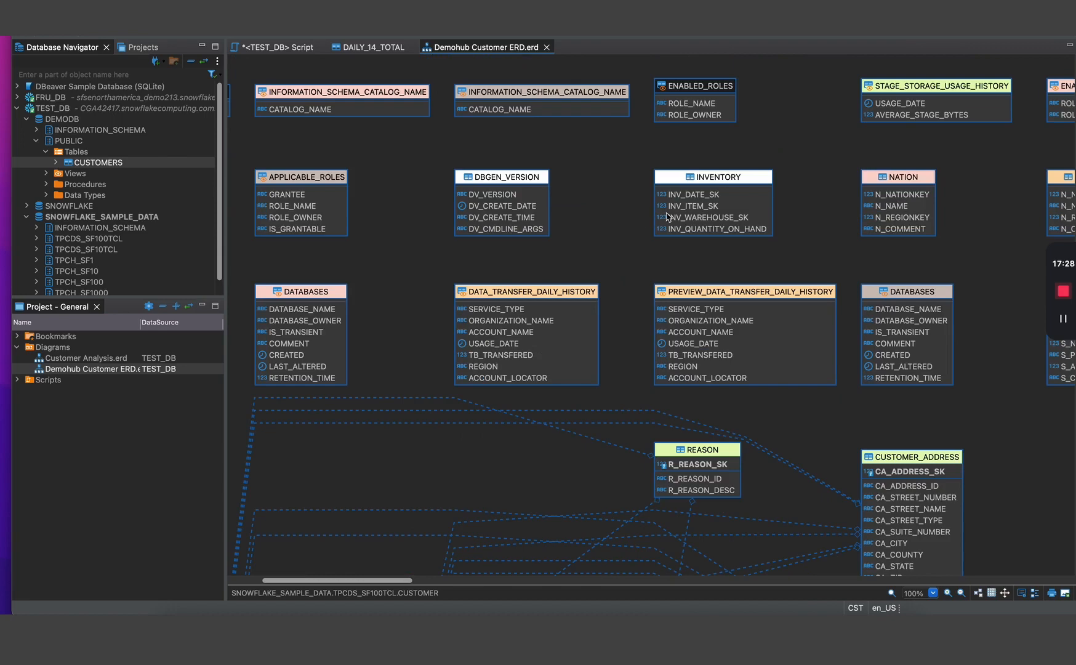
{"action": "scroll", "coordinate": [681, 218], "scroll_direction": "down", "scroll_amount": 15}
{"action": "scroll", "coordinate": [715, 263], "scroll_direction": "down", "scroll_amount": 10}
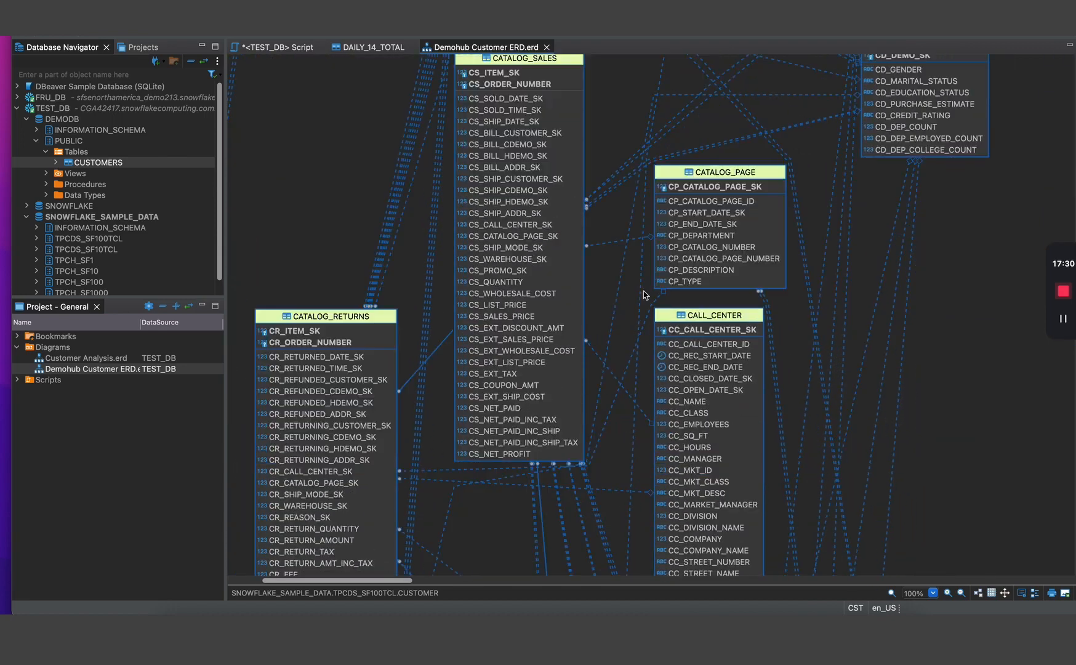
{"action": "double_click", "coordinate": [75, 360]}
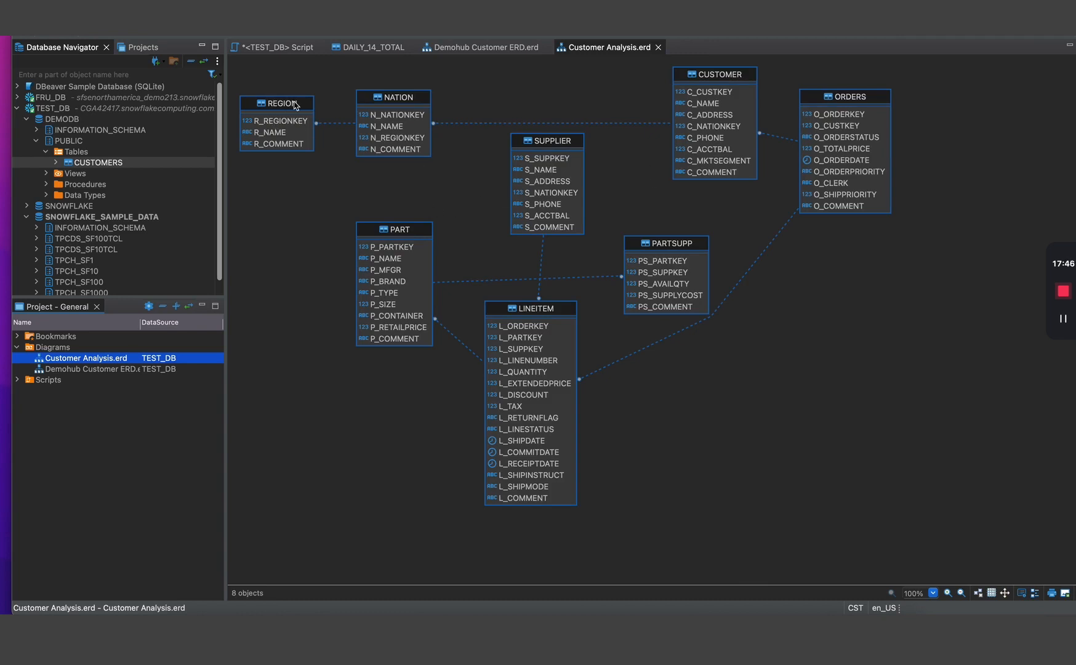
- Delete the LINEITEM–ORDERS virtual foreign key and confirm the removal
{"action": "left_click", "coordinate": [771, 246]}
{"action": "key", "text": "Delete"}
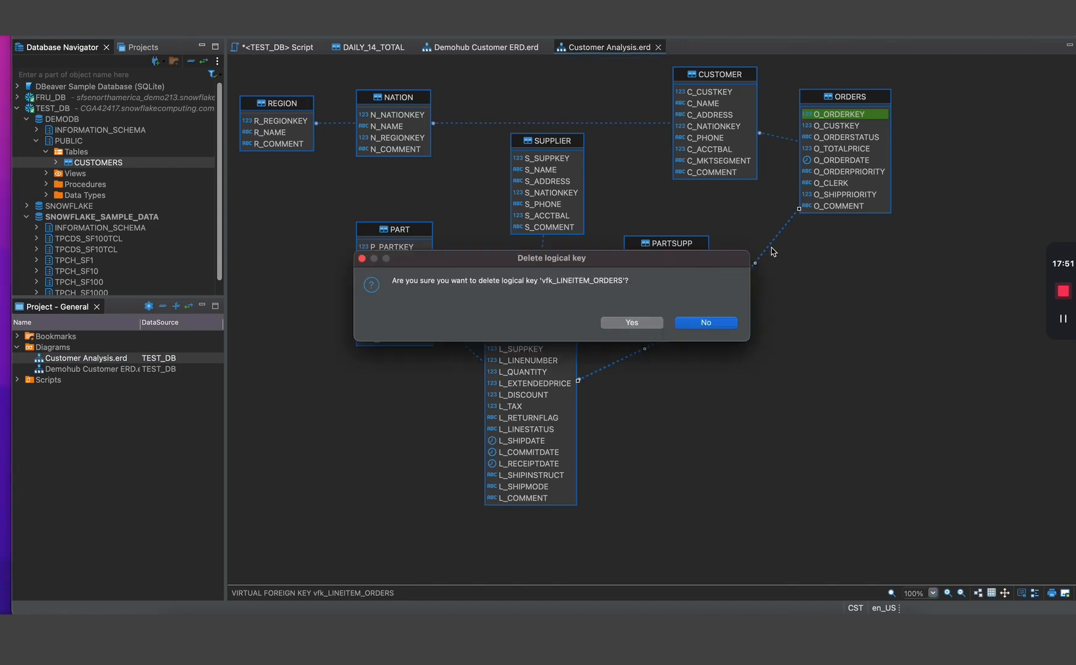
{"action": "left_click", "coordinate": [661, 323]}
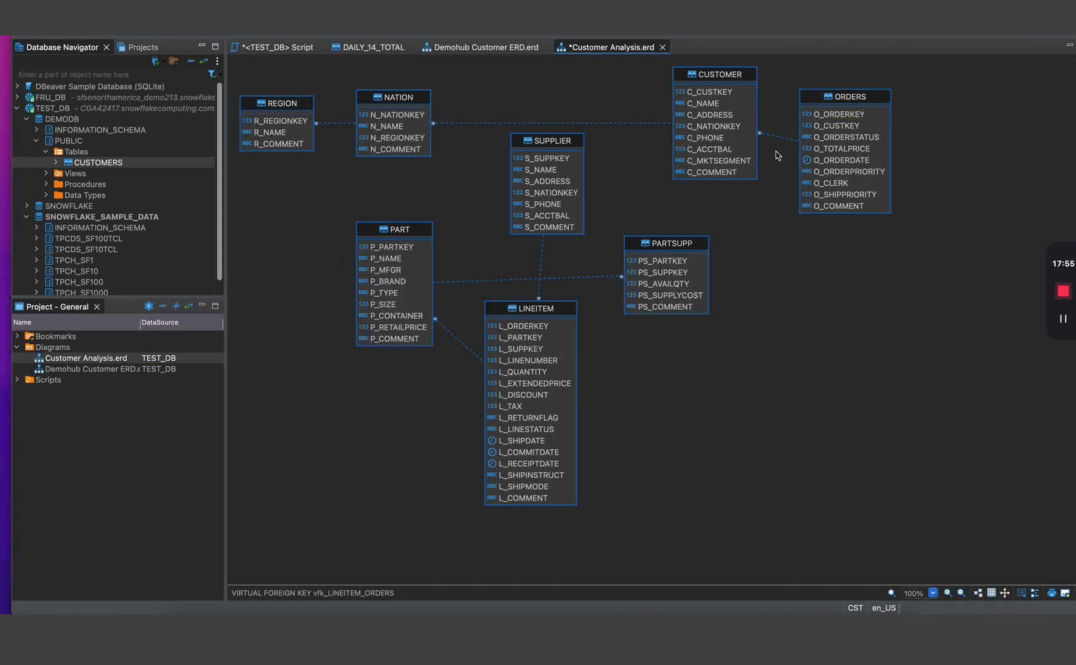
- Drag ORDERS.O_ORDERKEY onto the LINEITEM table to define a new virtual foreign key
{"action": "left_click", "coordinate": [850, 117]}
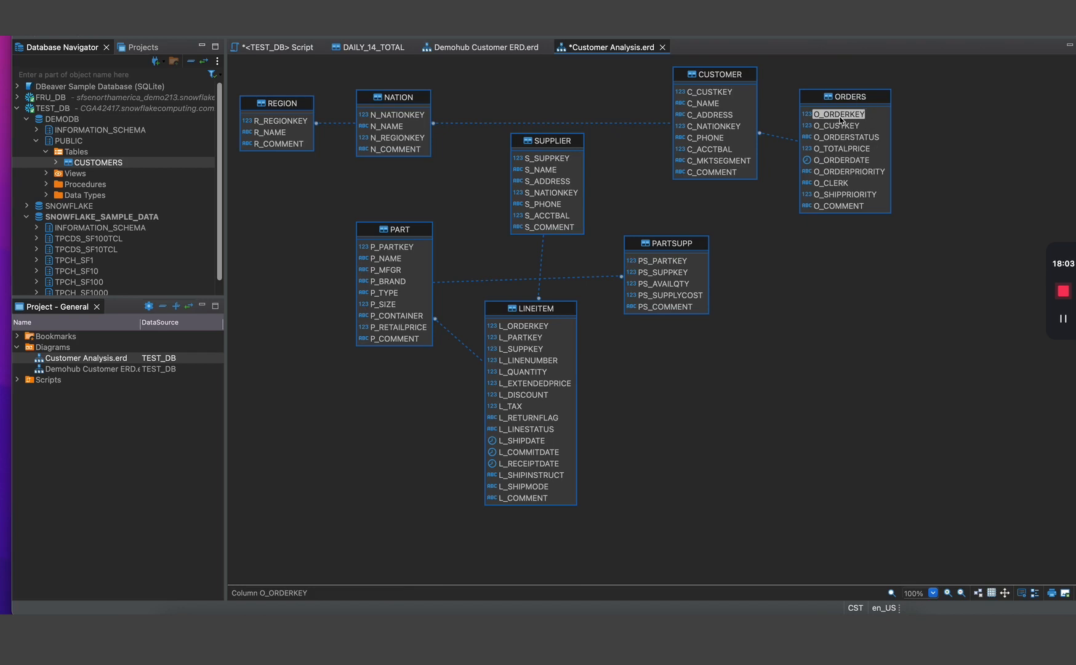
{"action": "left_click", "coordinate": [788, 143]}
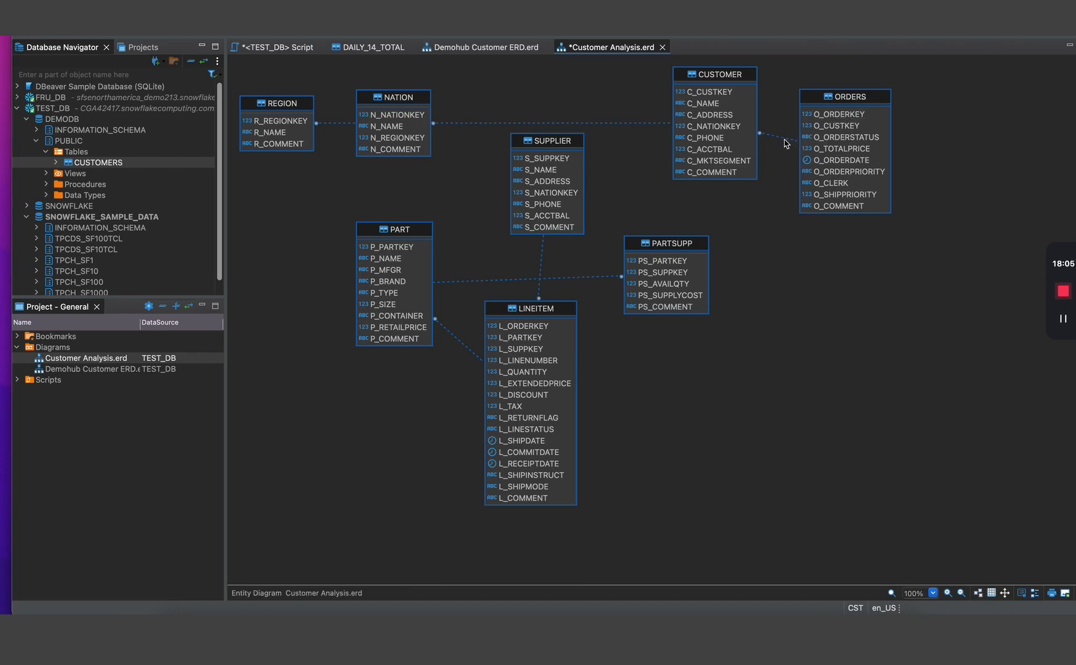
{"action": "left_click", "coordinate": [784, 139]}
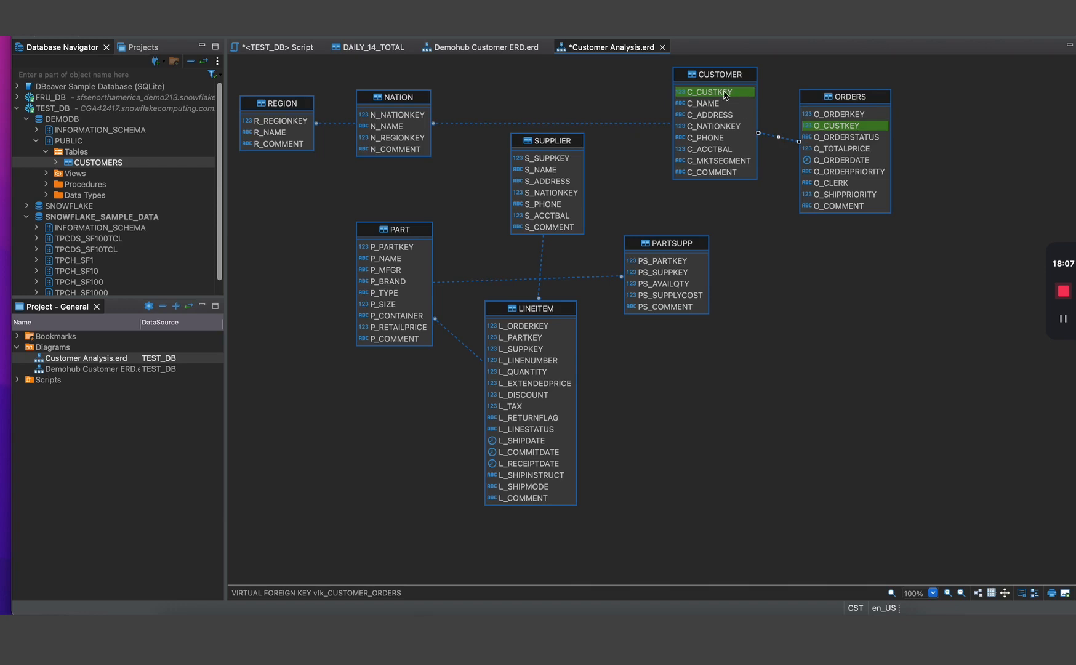
{"action": "left_click", "coordinate": [848, 115]}
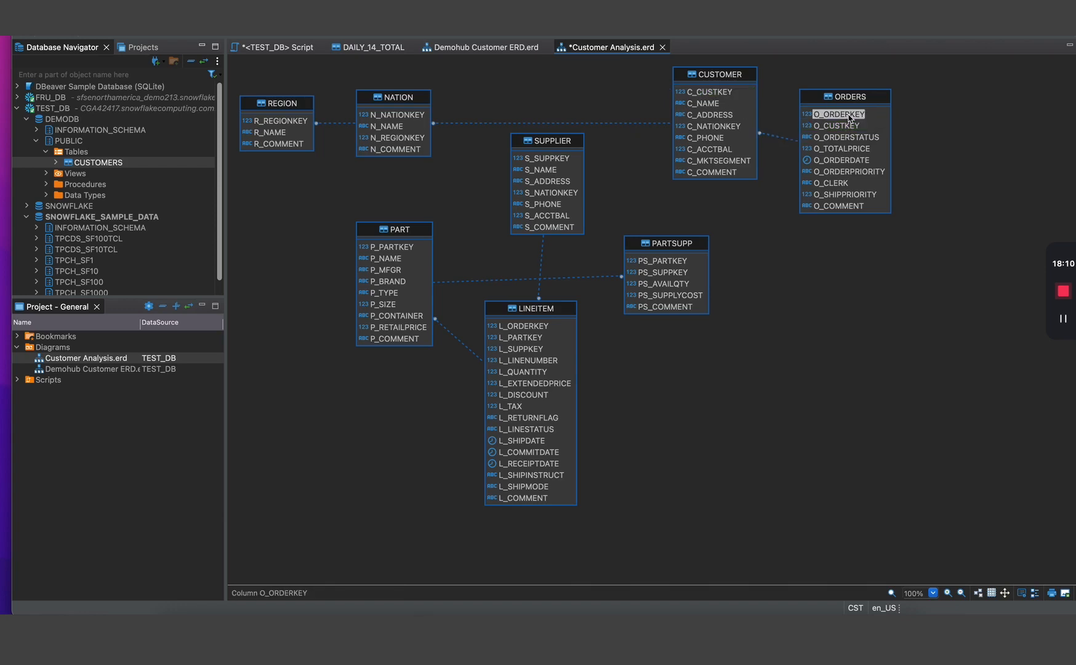
{"action": "left_click_drag", "start_coordinate": [848, 115], "coordinate": [540, 331]}
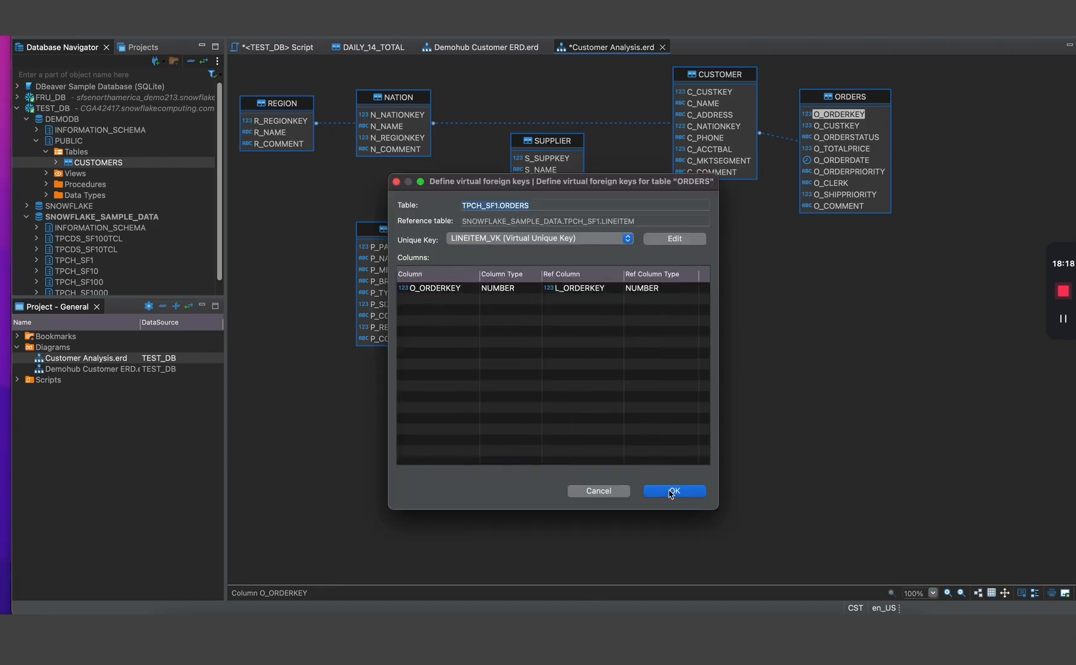
- Save the ORDERS–LINEITEM virtual key on LINEITEM's unique key, then view DAILY_14_TOTAL and switch to the docs
{"action": "left_click", "coordinate": [589, 240]}
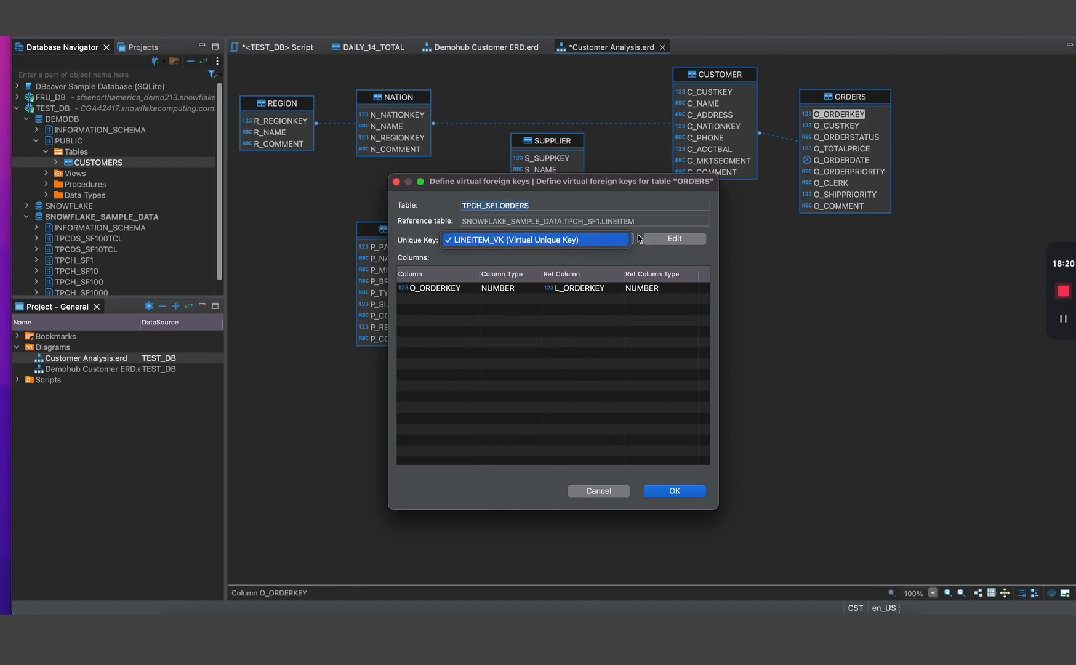
{"action": "left_click", "coordinate": [668, 251]}
{"action": "left_click", "coordinate": [675, 238]}
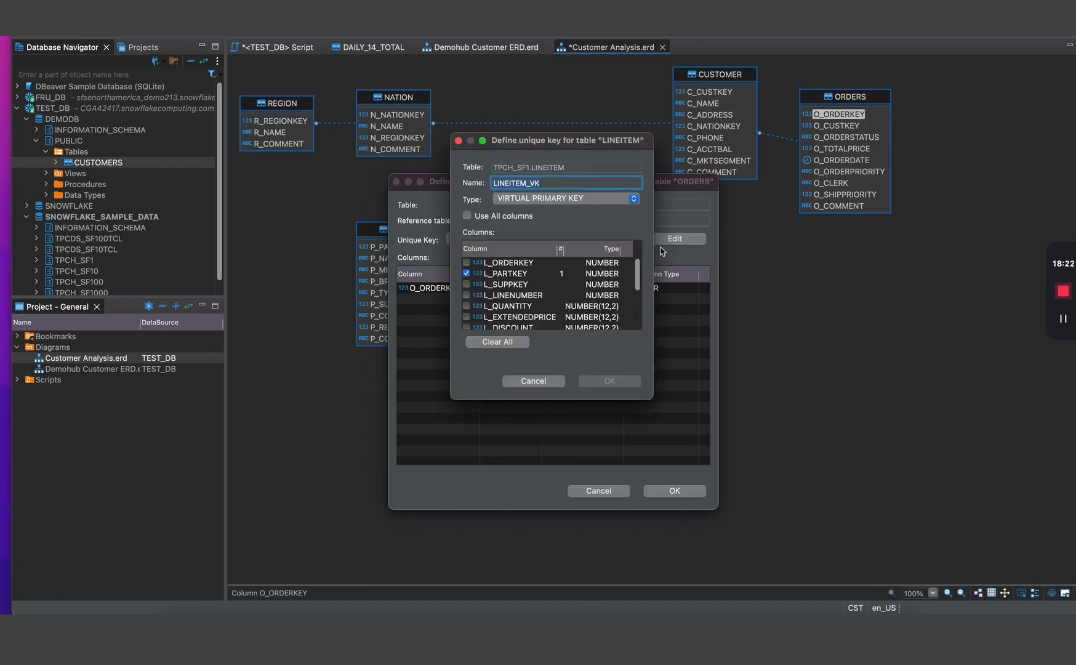
{"action": "left_click", "coordinate": [557, 382]}
{"action": "left_click", "coordinate": [675, 496]}
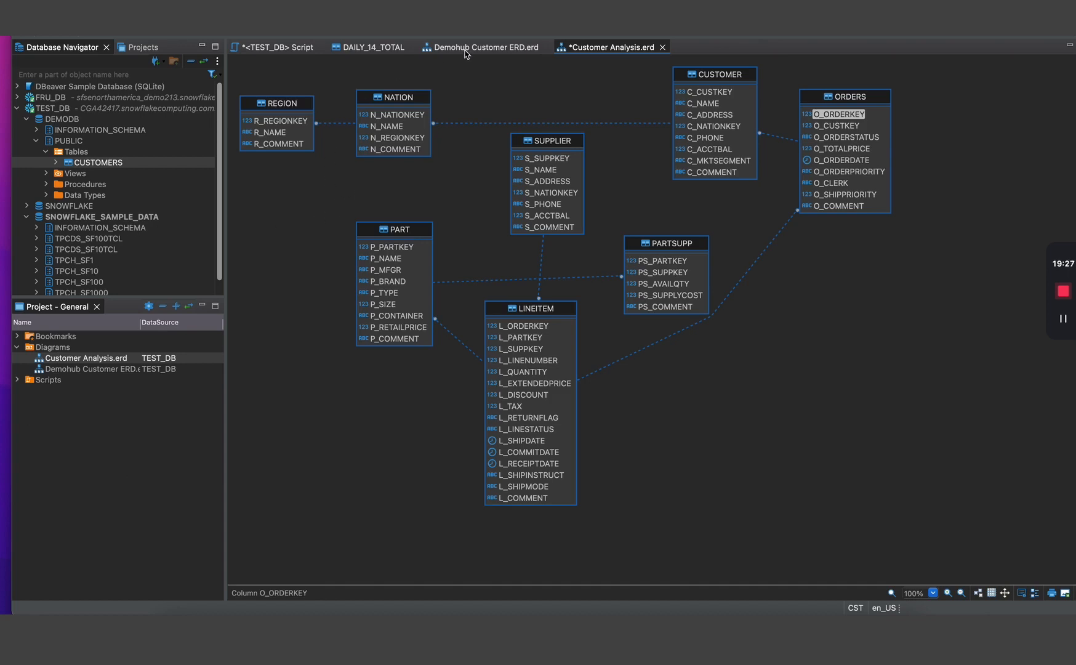
{"action": "left_click", "coordinate": [367, 48]}
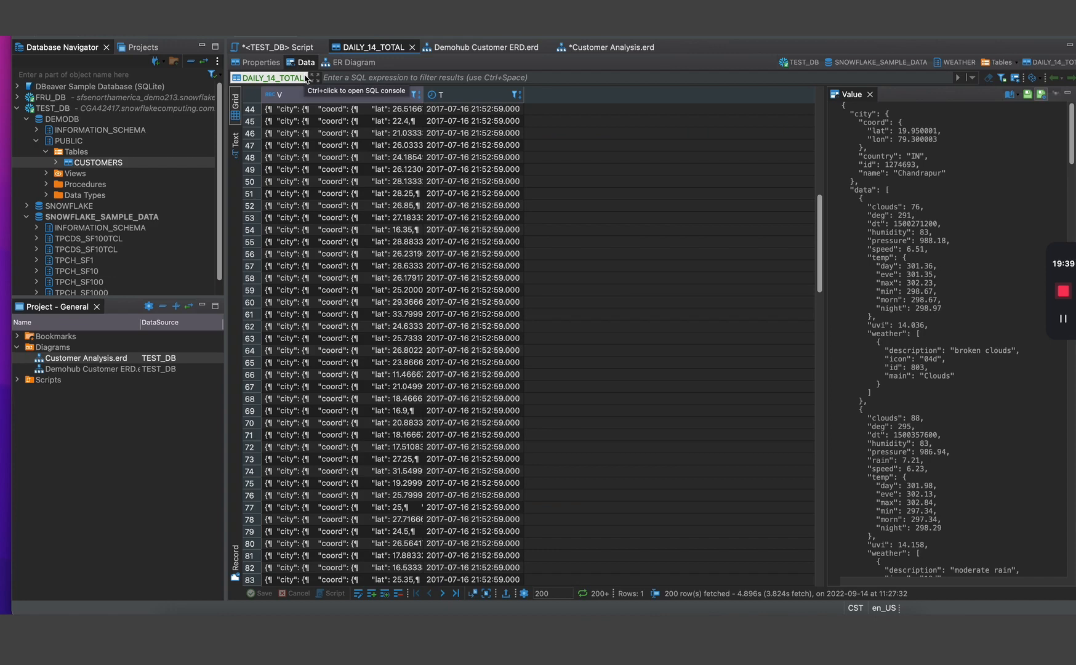
{"action": "key", "text": "ctrl+Right"}
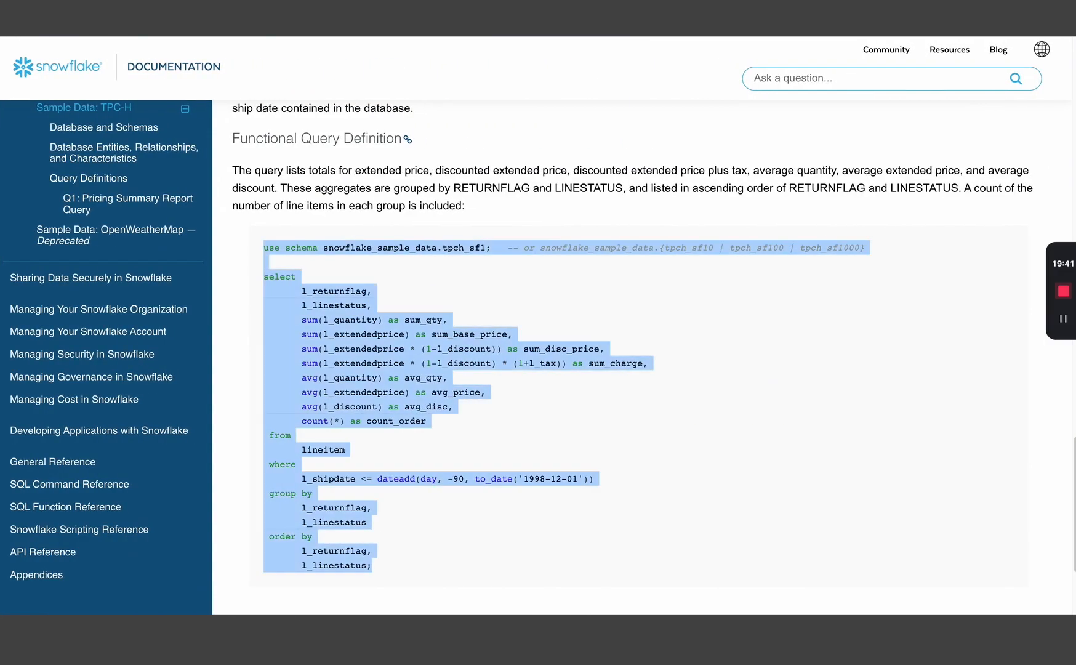
- Browse the third-party SQL tools table on SQL Development & Management, then go to the DBeaver Community tab
{"action": "key", "text": "ctrl+Tab"}
{"action": "scroll", "coordinate": [515, 233], "scroll_direction": "up", "scroll_amount": 3}
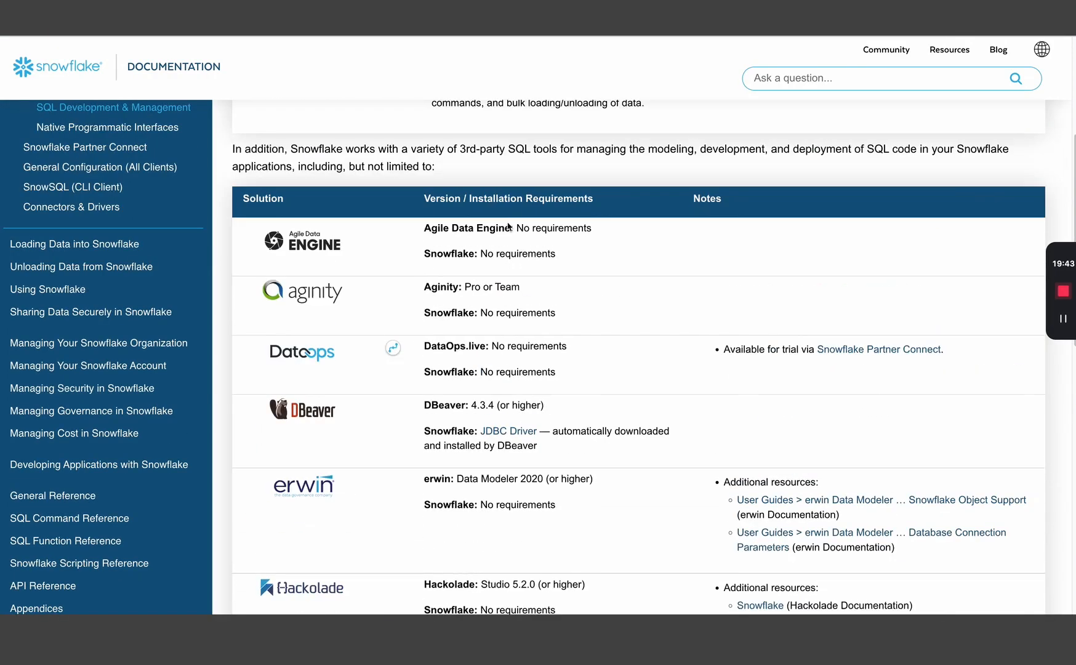
{"action": "scroll", "coordinate": [505, 212], "scroll_direction": "down", "scroll_amount": 1}
{"action": "scroll", "coordinate": [492, 216], "scroll_direction": "up", "scroll_amount": 1}
{"action": "scroll", "coordinate": [357, 277], "scroll_direction": "down", "scroll_amount": 5}
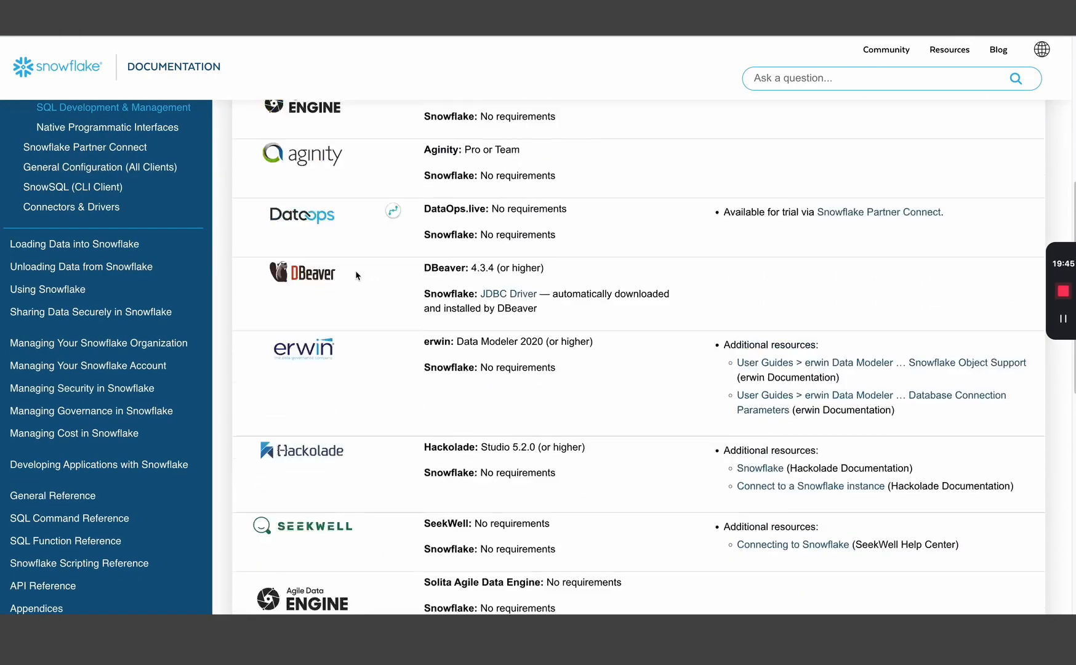
{"action": "scroll", "coordinate": [388, 308], "scroll_direction": "down", "scroll_amount": 5}
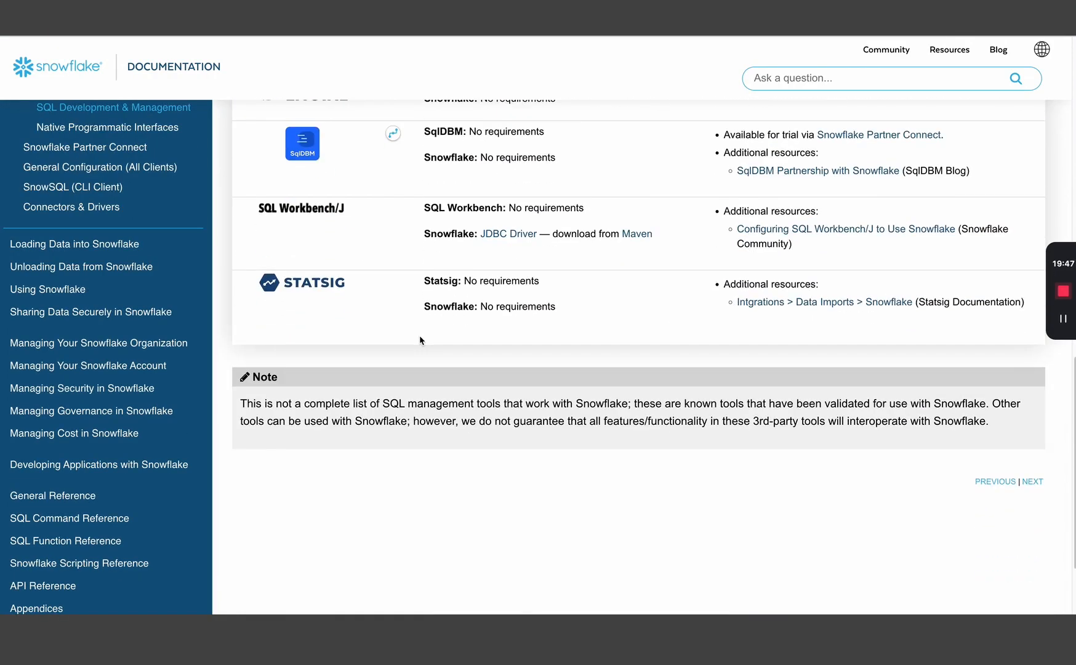
{"action": "scroll", "coordinate": [443, 296], "scroll_direction": "up", "scroll_amount": 8}
{"action": "scroll", "coordinate": [465, 252], "scroll_direction": "up", "scroll_amount": 6}
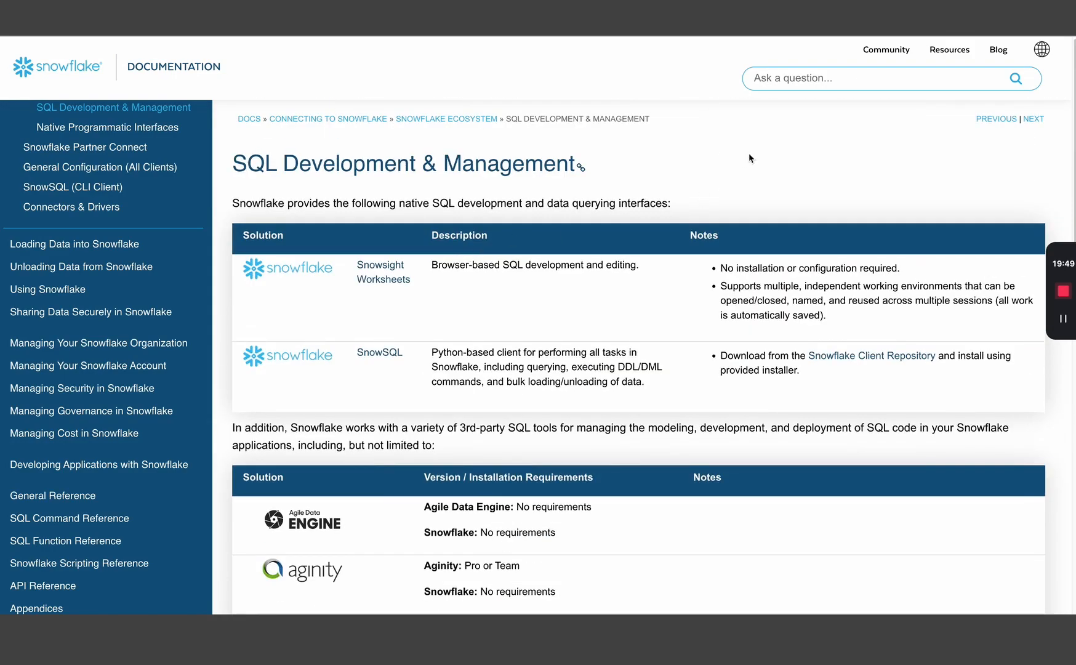
{"action": "key", "text": "ctrl+Tab"}
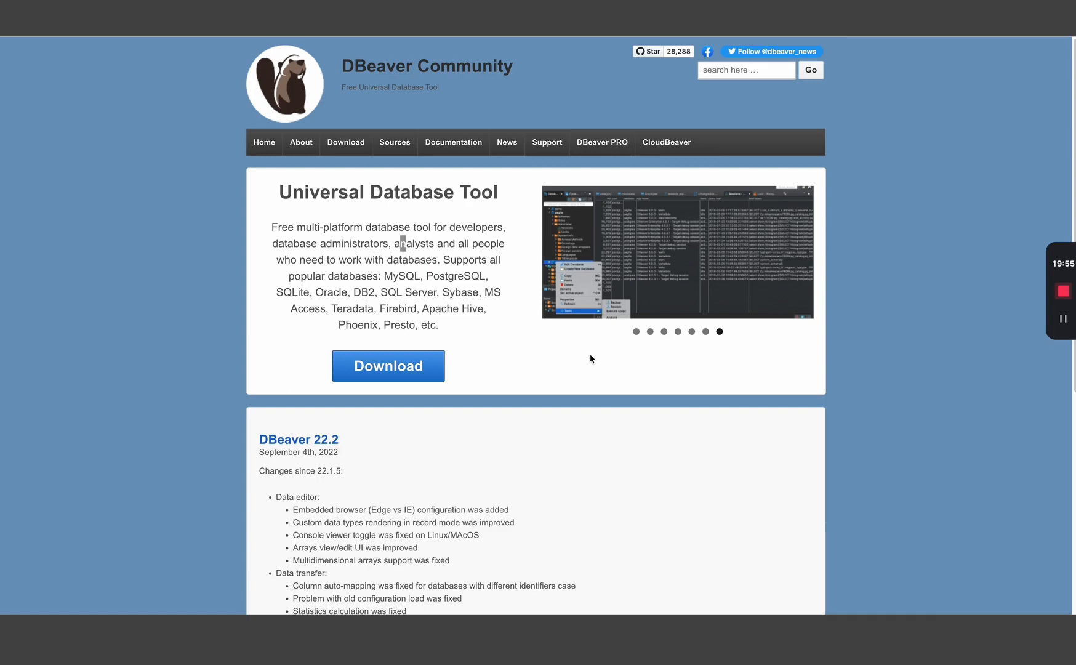
- Return to the desktop running the DBeaver application
{"action": "key", "text": "ctrl+Left"}
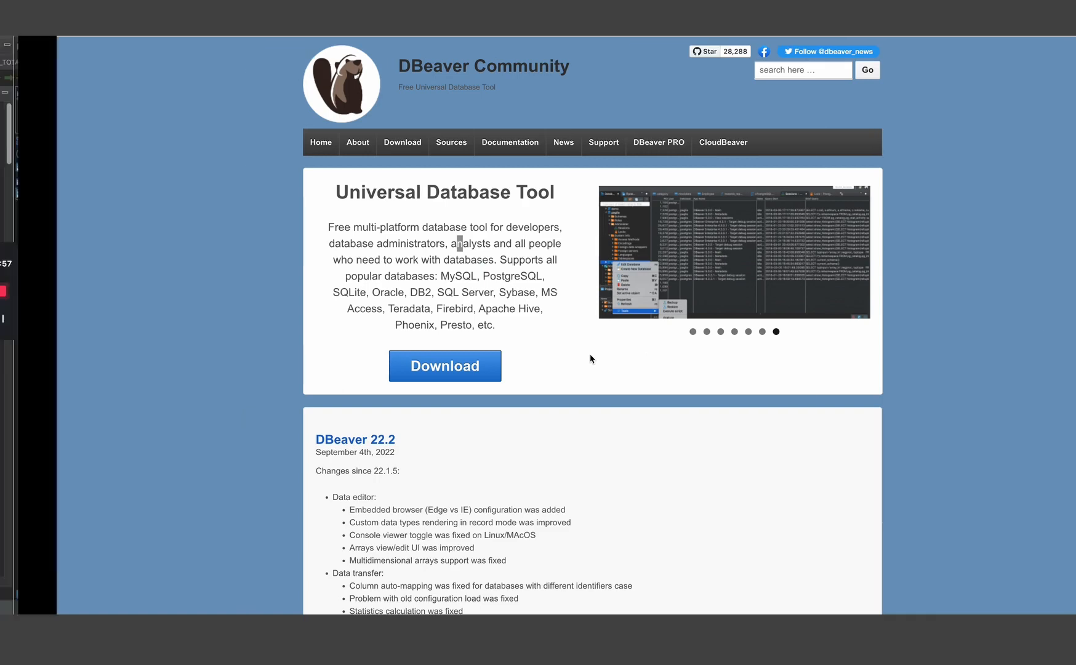